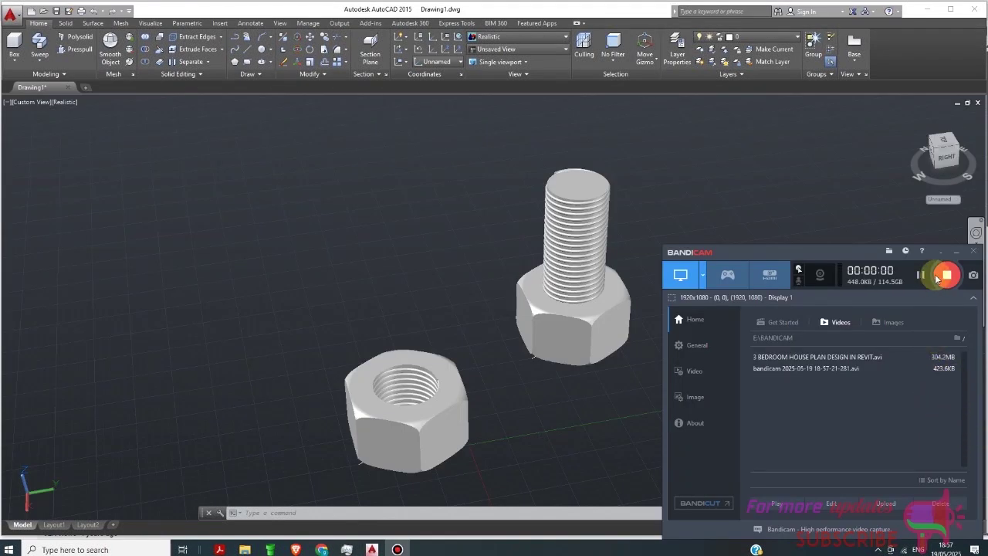
Step: Examine the finished threaded bolt and hex nut models up close and from farther out
{"action": "left_click", "coordinate": [939, 252]}
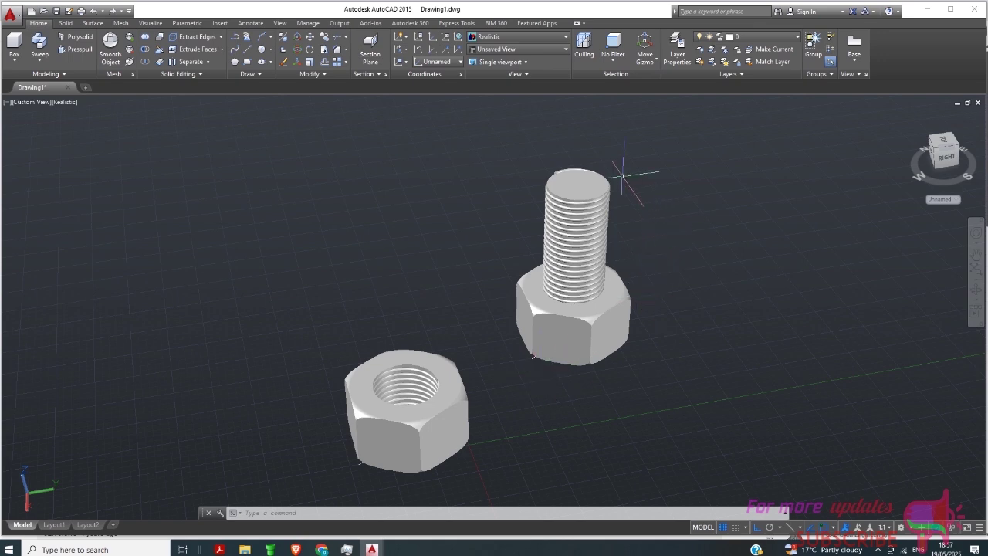
{"action": "scroll", "coordinate": [587, 363], "scroll_direction": "up", "scroll_amount": 2}
{"action": "scroll", "coordinate": [513, 280], "scroll_direction": "down", "scroll_amount": 3}
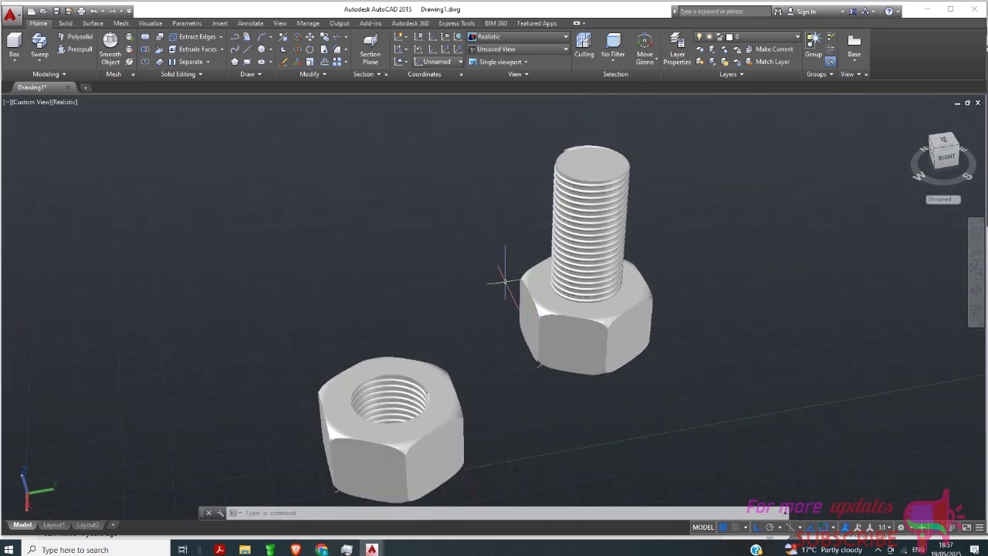
{"action": "scroll", "coordinate": [621, 355], "scroll_direction": "up", "scroll_amount": 2}
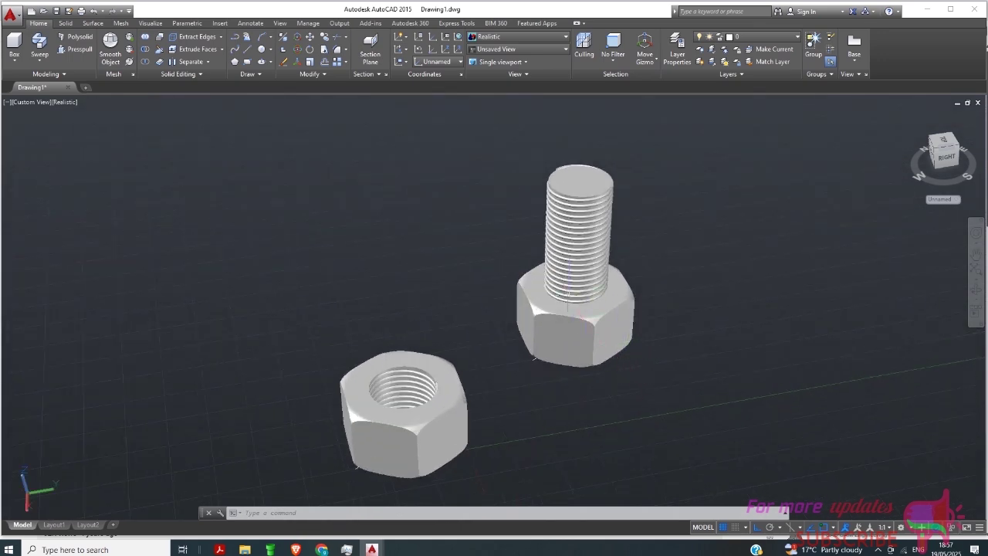
{"action": "scroll", "coordinate": [498, 300], "scroll_direction": "down", "scroll_amount": 1}
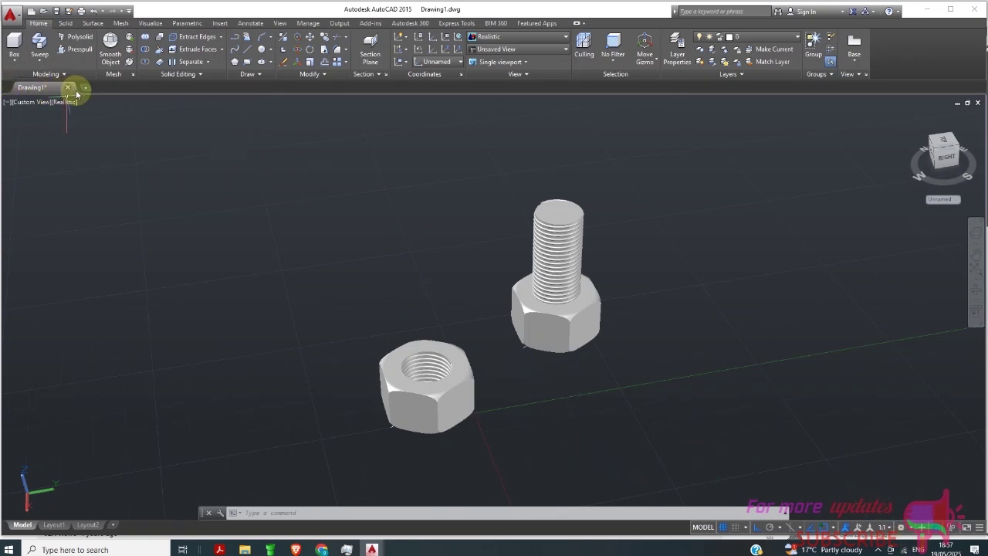
{"action": "scroll", "coordinate": [514, 317], "scroll_direction": "up", "scroll_amount": 3}
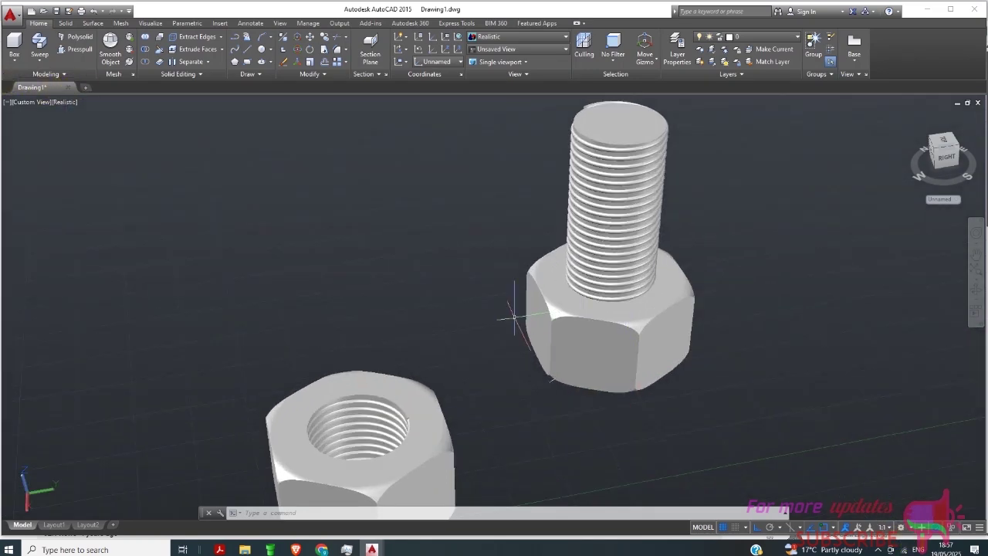
{"action": "scroll", "coordinate": [502, 313], "scroll_direction": "down", "scroll_amount": 4}
{"action": "scroll", "coordinate": [576, 333], "scroll_direction": "up", "scroll_amount": 1}
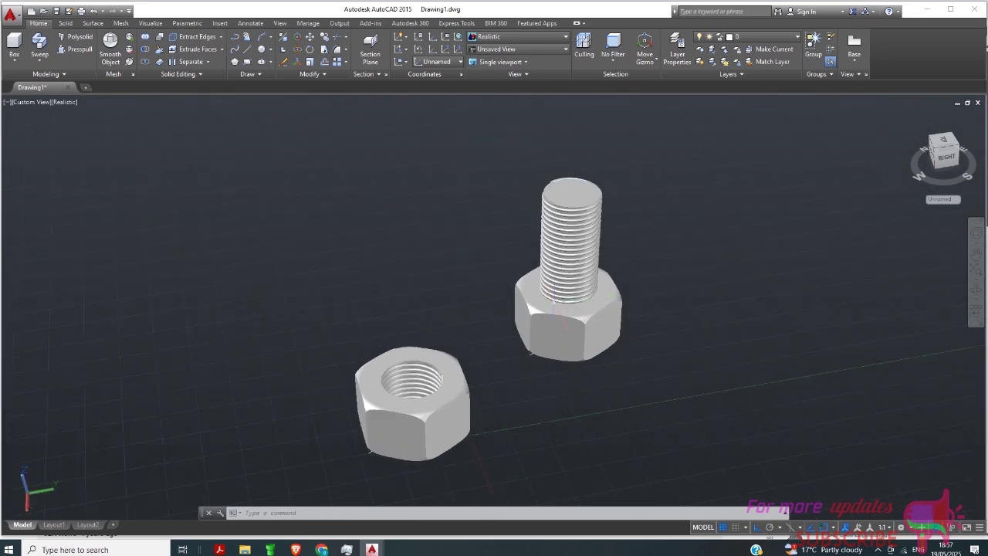
Step: Start a new blank drawing and set its workspace to 3D Modeling
{"action": "left_click", "coordinate": [86, 87]}
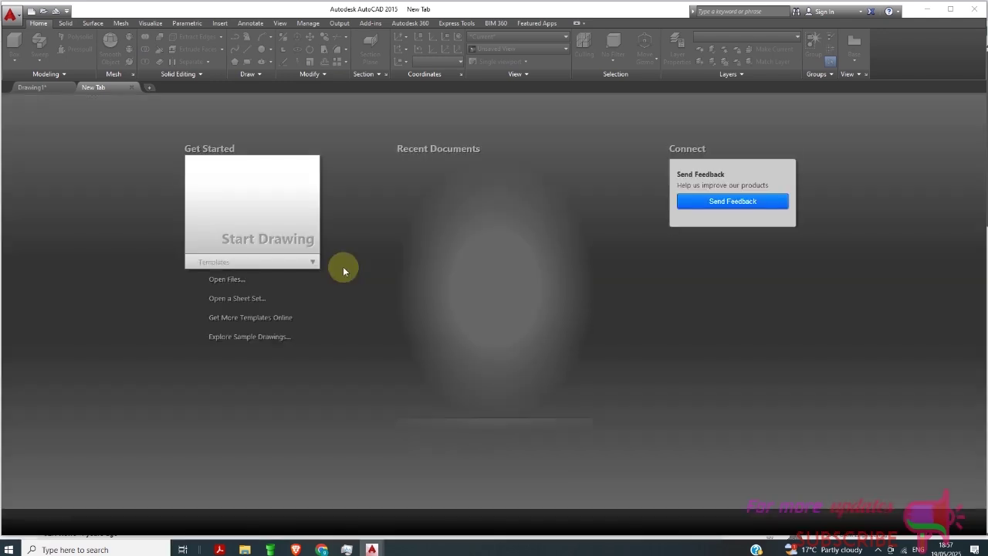
{"action": "left_click", "coordinate": [232, 201]}
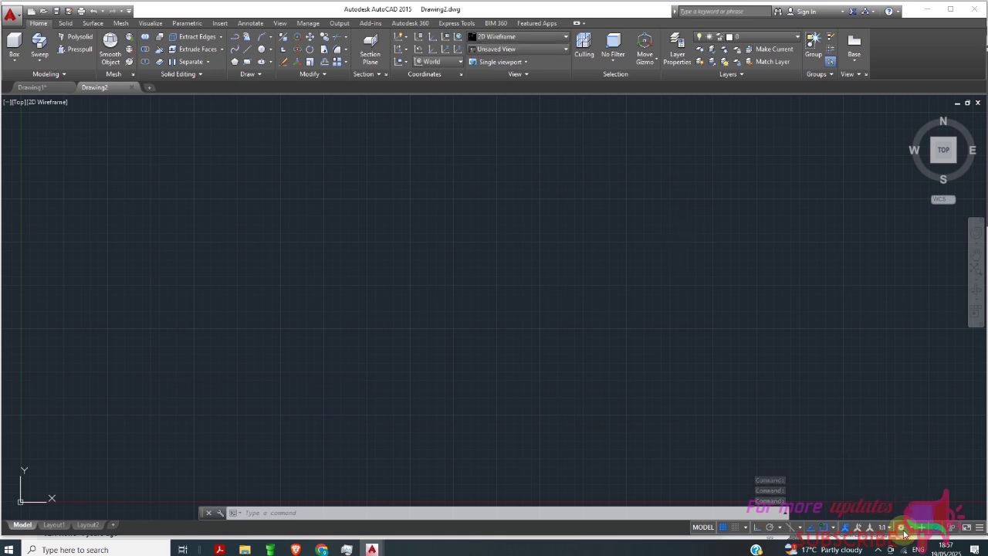
{"action": "left_click", "coordinate": [902, 528]}
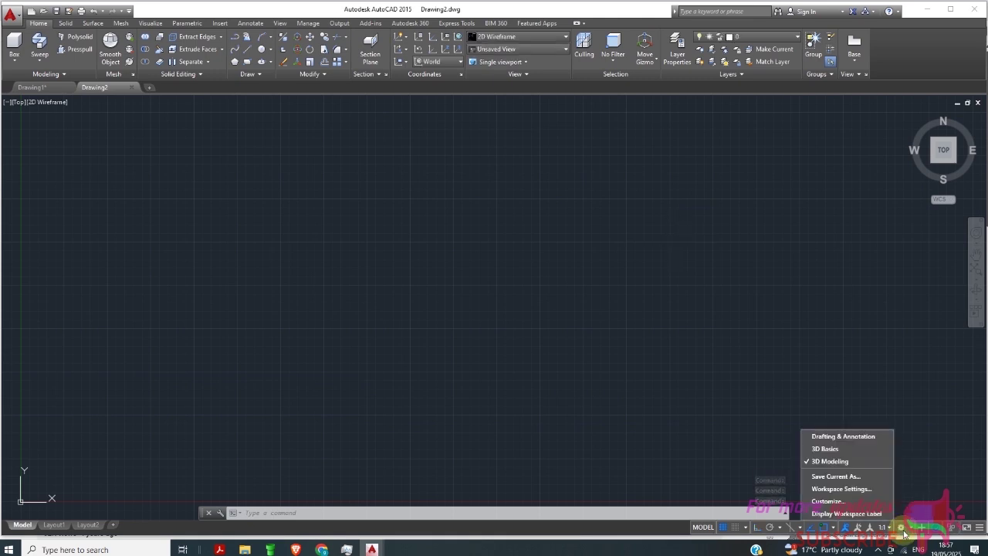
{"action": "left_click", "coordinate": [837, 462]}
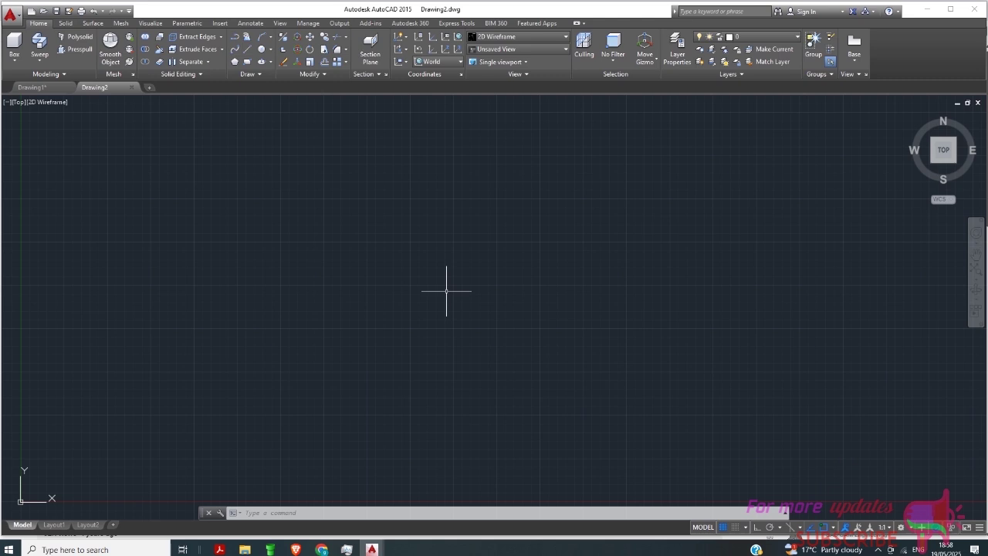
Step: Run -DWGUNITS and choose millimeters (option 3) as the drawing's length unit
{"action": "type", "text": "DWGU"}
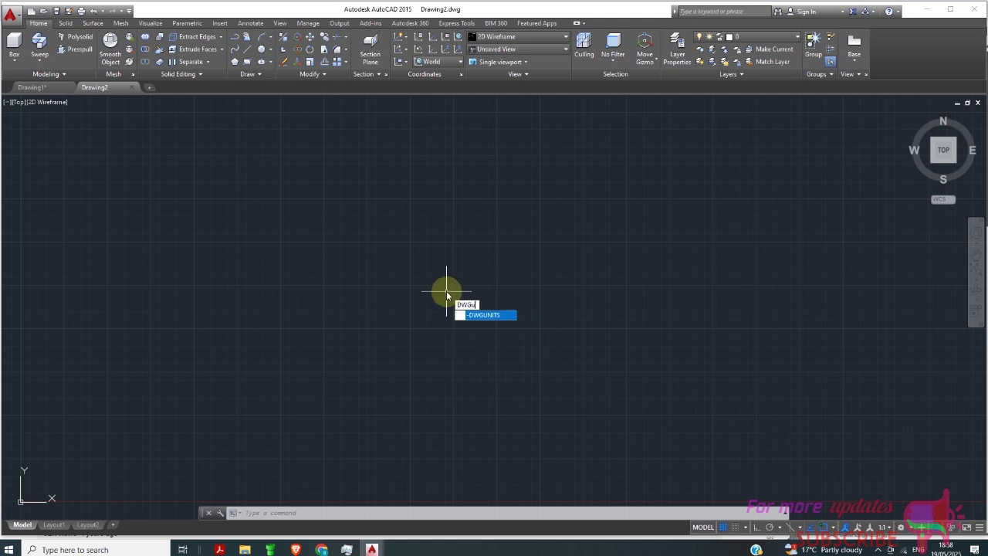
{"action": "type", "text": "nits"}
{"action": "left_click", "coordinate": [503, 315]}
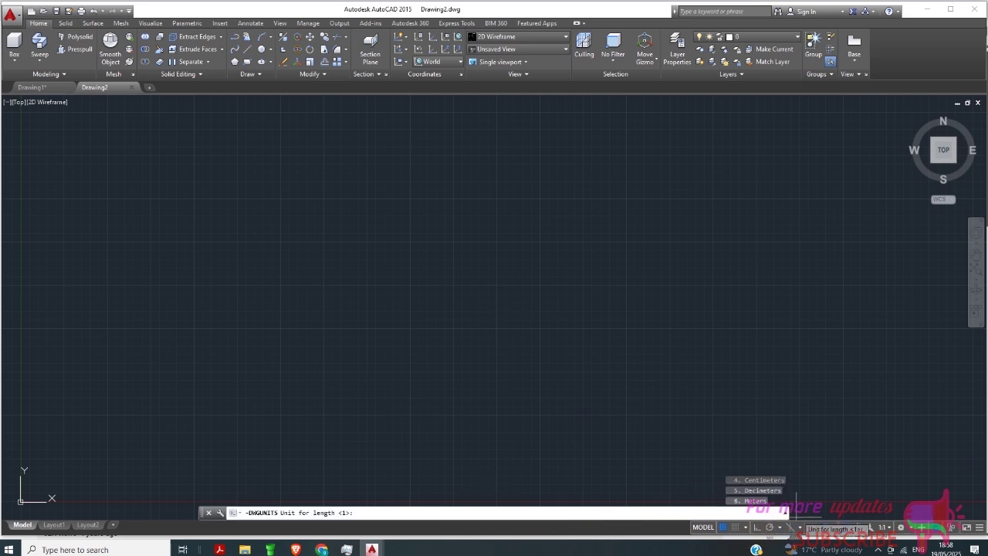
{"action": "key", "text": "F2"}
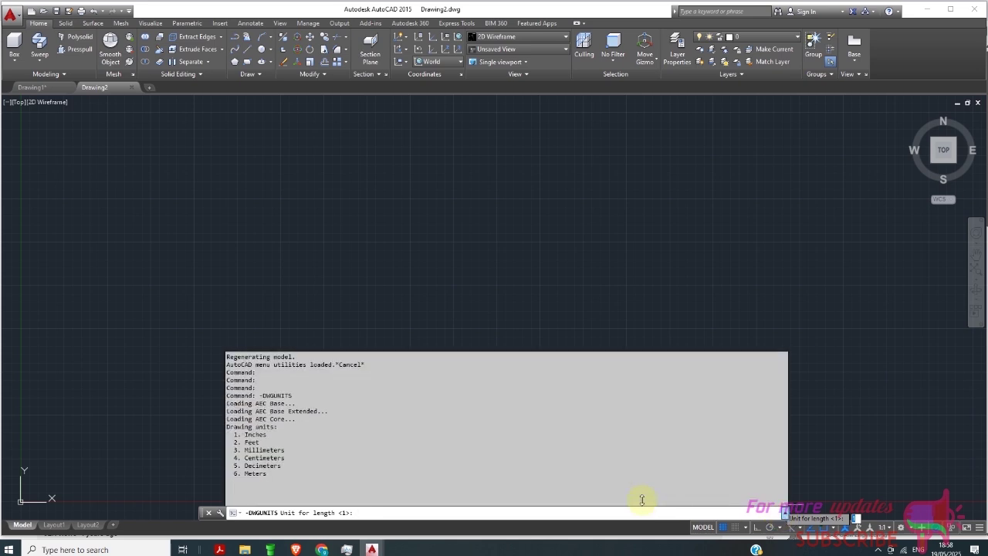
{"action": "left_click", "coordinate": [315, 508]}
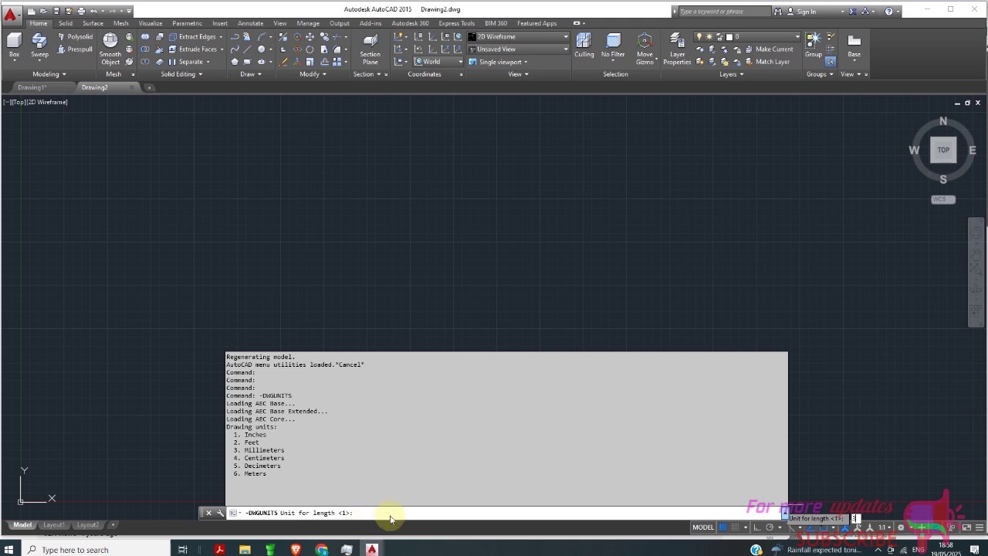
{"action": "type", "text": "3"}
{"action": "key", "text": "Return"}
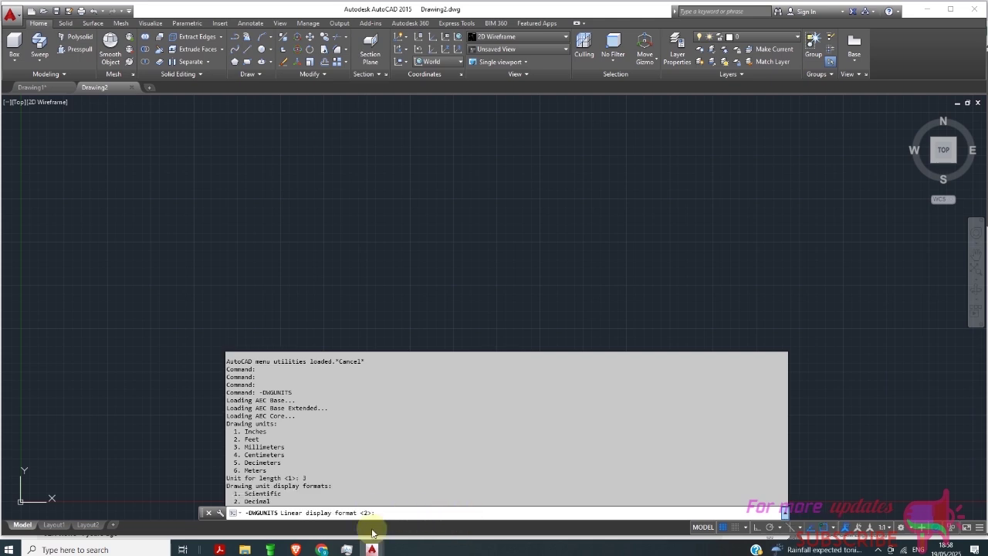
Step: Accept the defaults for the remaining unit settings: decimal format, precision 4, matching INSUNITS, and scaling objects including Paper Space
{"action": "key", "text": "Return"}
{"action": "key", "text": "Return"}
{"action": "key", "text": "Return"}
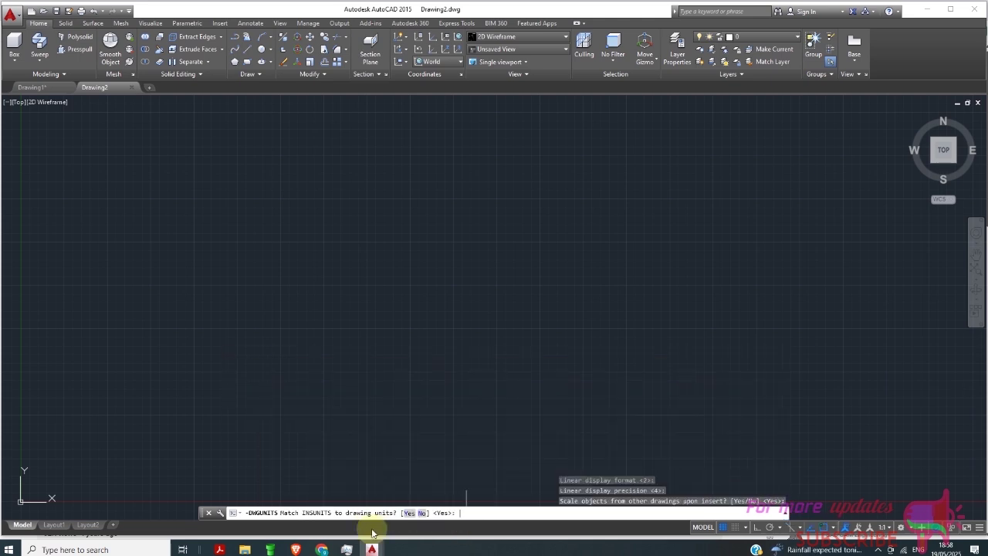
{"action": "key", "text": "Return"}
{"action": "key", "text": "Return"}
{"action": "key", "text": "Return"}
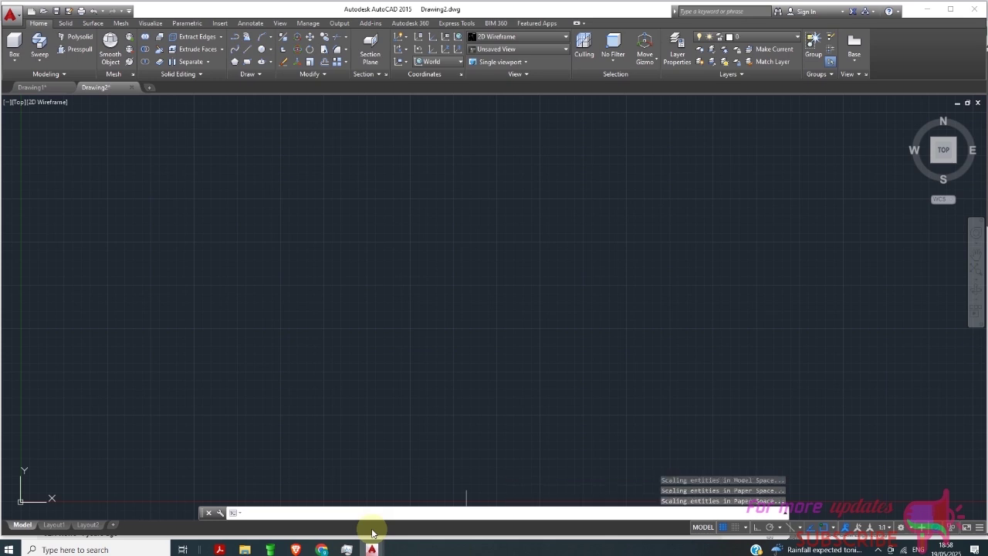
{"action": "key", "text": "Return"}
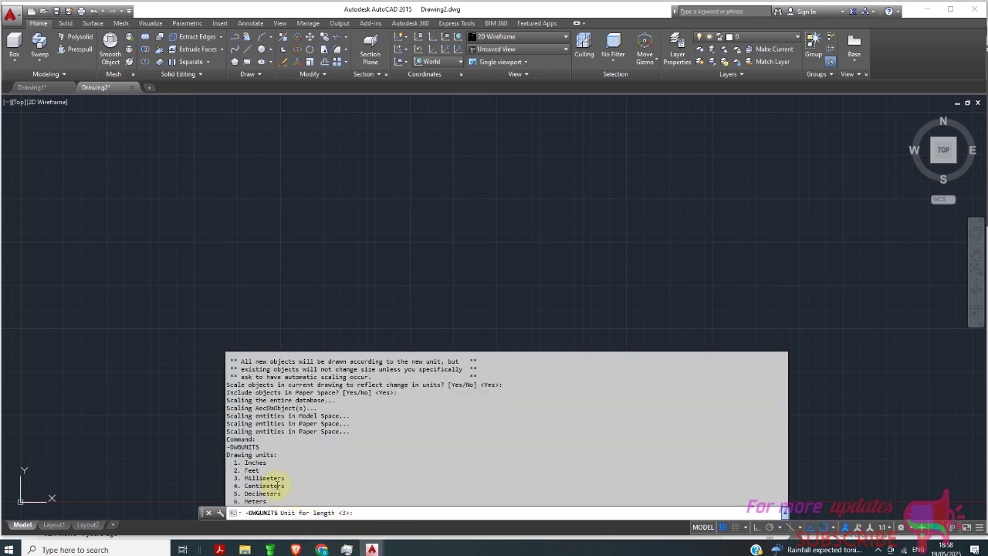
{"action": "left_click", "coordinate": [509, 303]}
{"action": "key", "text": "Escape"}
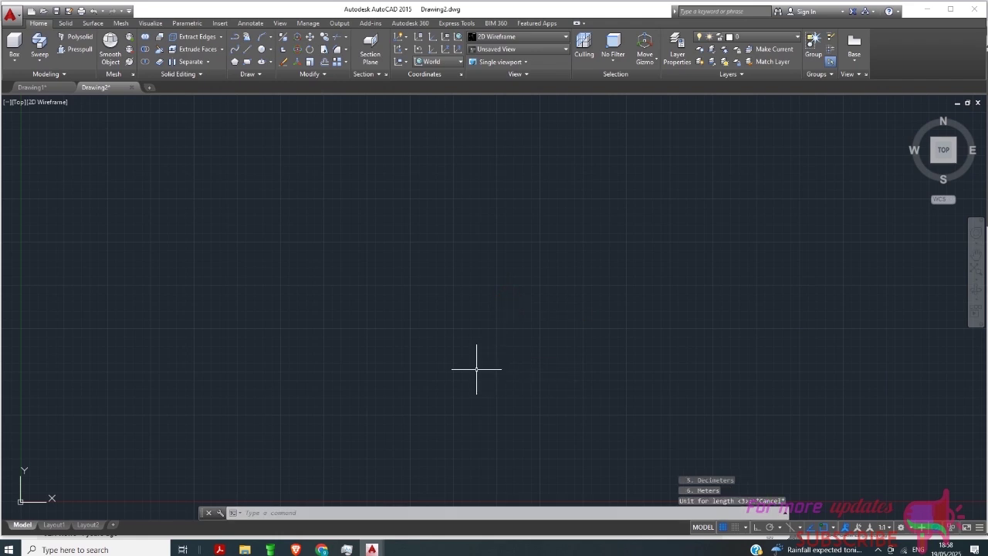
Step: Check the primary units precision options of the Standard dimension style, and close the dimension style settings without changes
{"action": "type", "text": "D"}
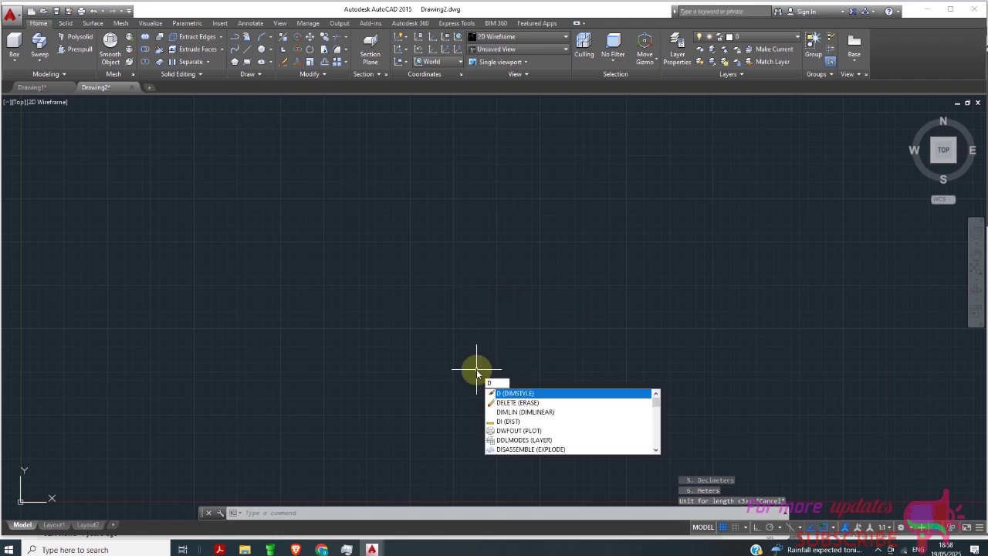
{"action": "left_click", "coordinate": [523, 393]}
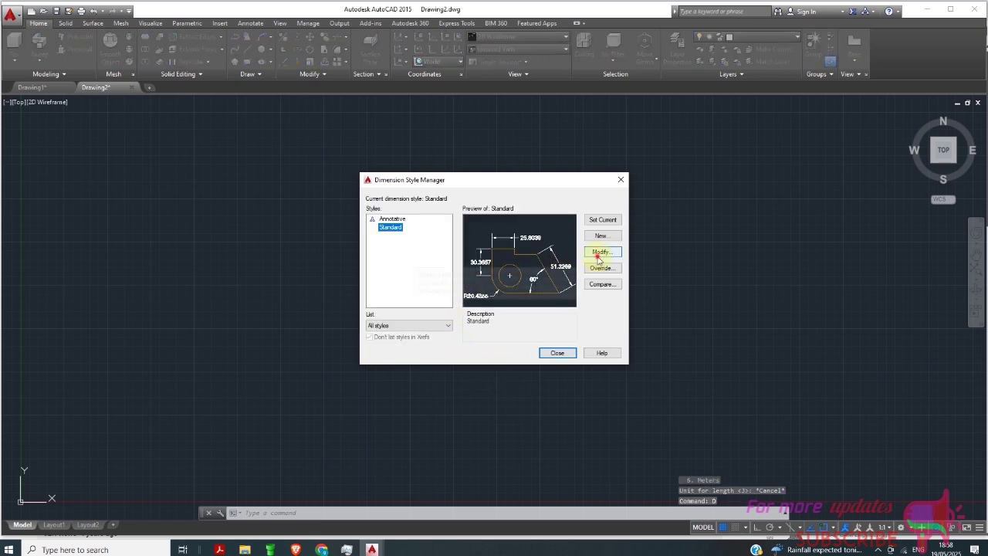
{"action": "left_click", "coordinate": [600, 254]}
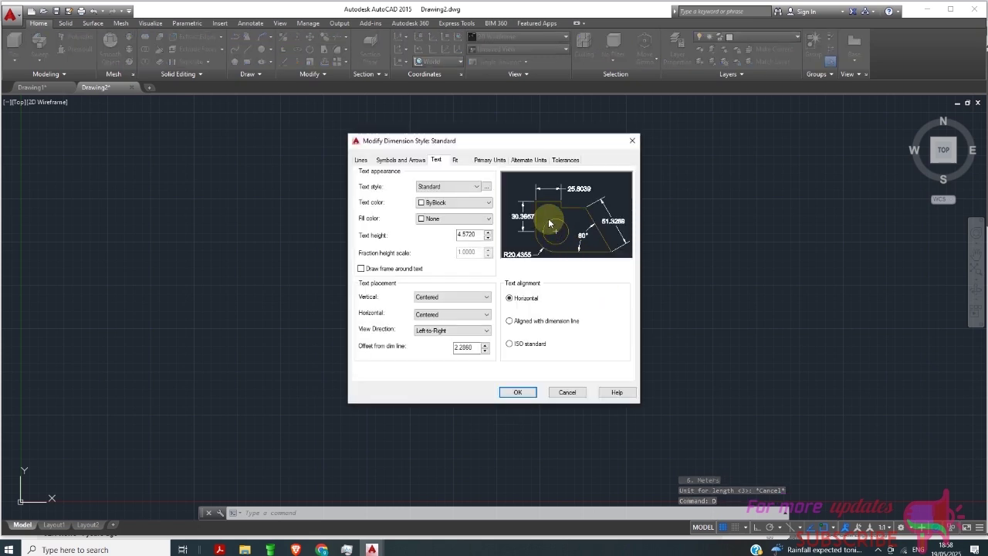
{"action": "left_click", "coordinate": [494, 159]}
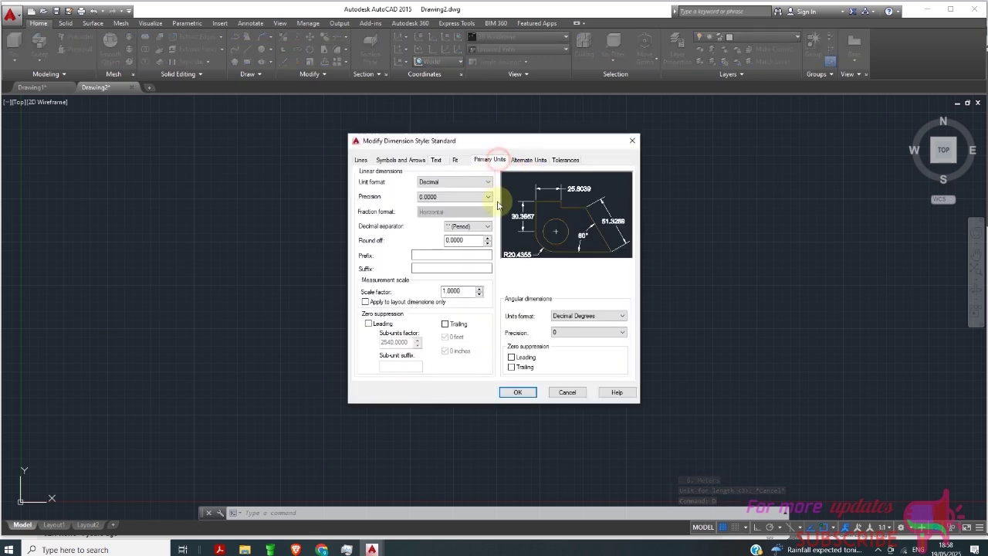
{"action": "left_click", "coordinate": [460, 198]}
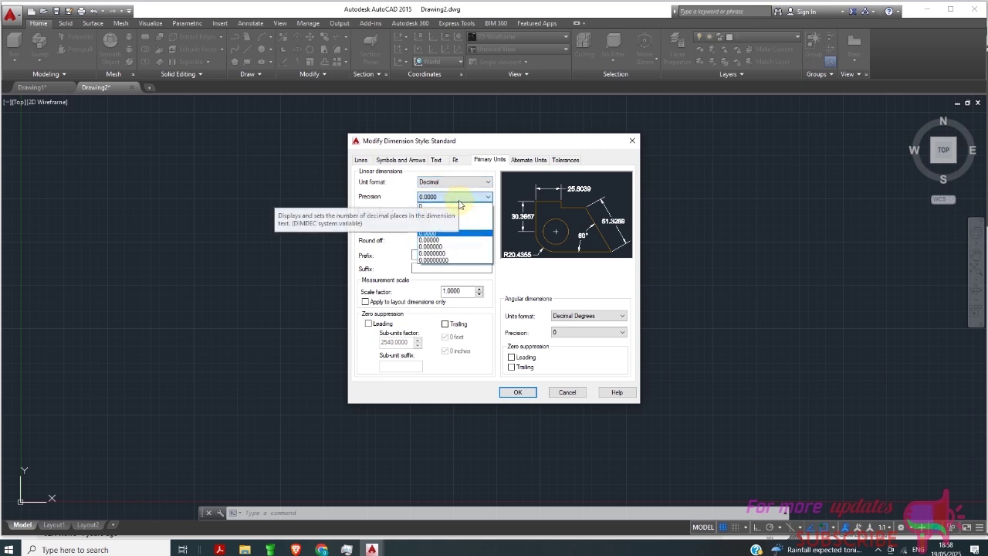
{"action": "left_click", "coordinate": [527, 394]}
{"action": "left_click", "coordinate": [569, 393]}
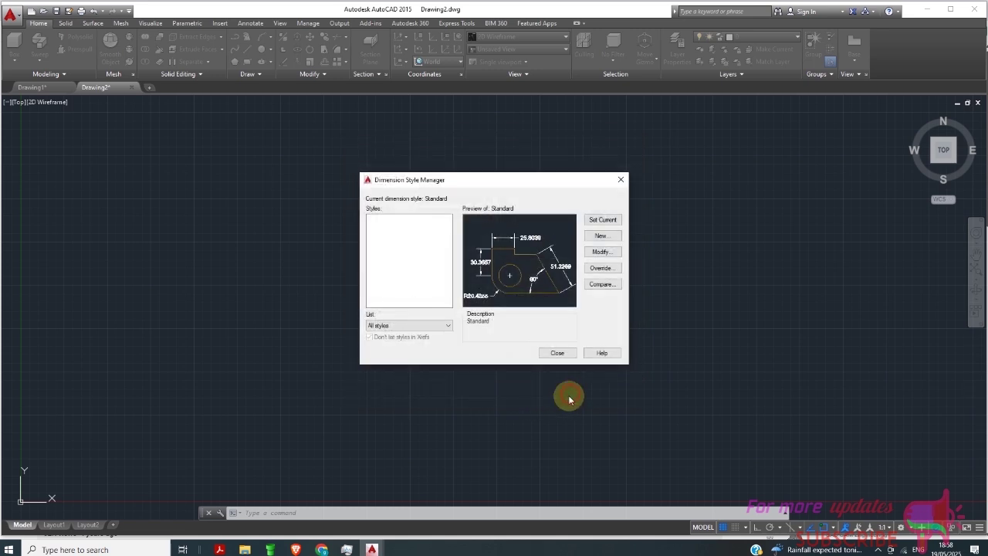
{"action": "left_click", "coordinate": [557, 353]}
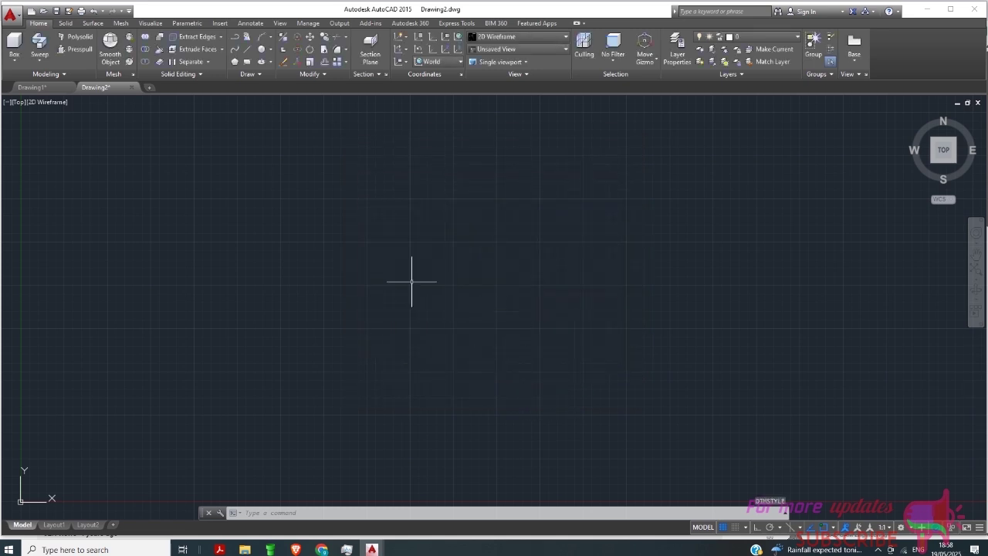
{"action": "left_click", "coordinate": [261, 53]}
{"action": "left_click", "coordinate": [325, 254]}
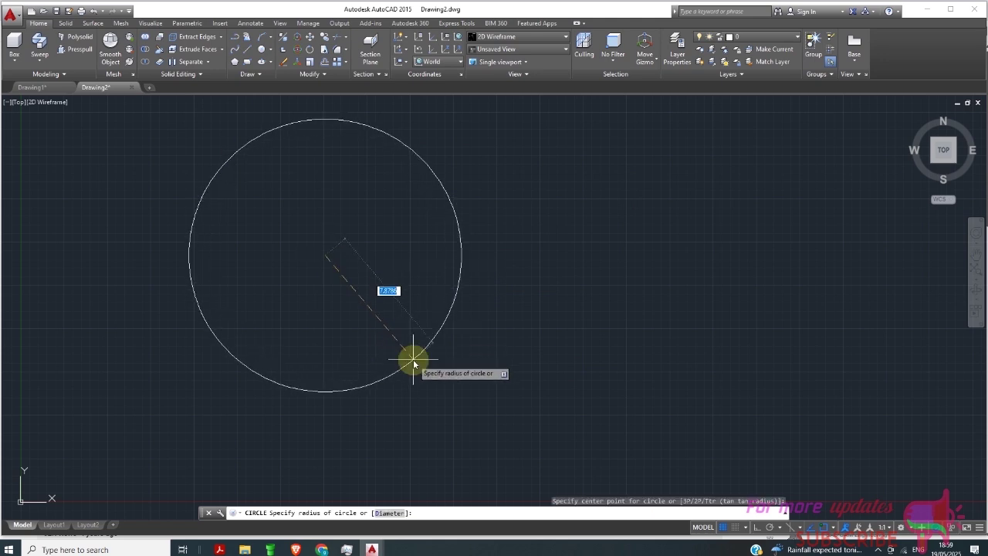
{"action": "type", "text": "2"}
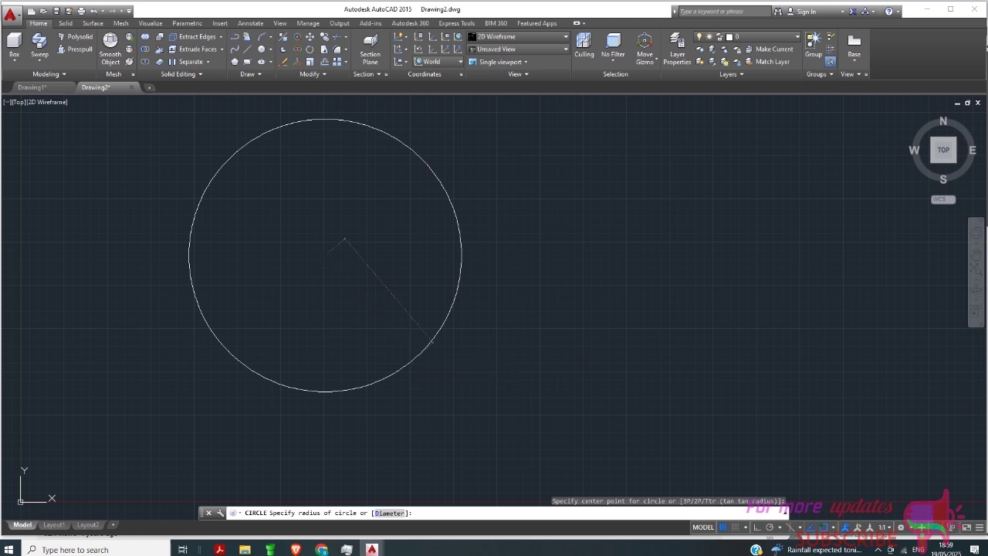
{"action": "key", "text": "Escape"}
{"action": "key", "text": "Escape"}
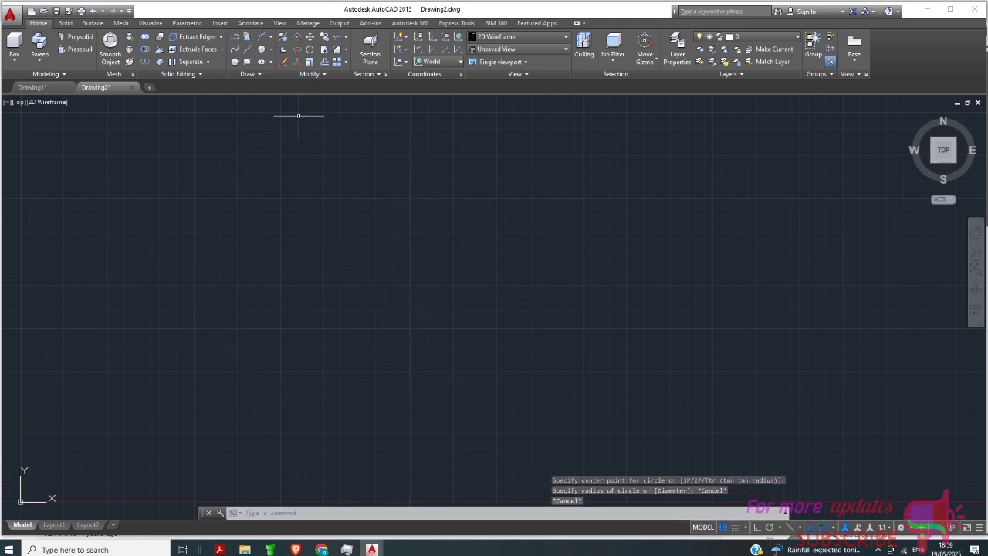
Step: Draw a six-sided polygon inscribed in a circle of radius 20 mm, centred in the upper-middle area of the drawing
{"action": "left_click", "coordinate": [234, 62]}
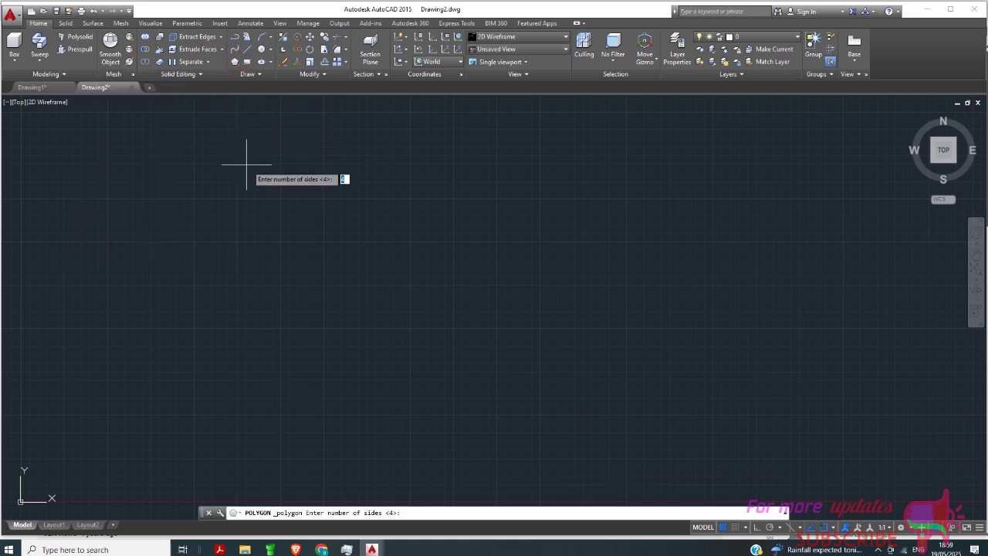
{"action": "left_click", "coordinate": [263, 203]}
{"action": "key", "text": "Return"}
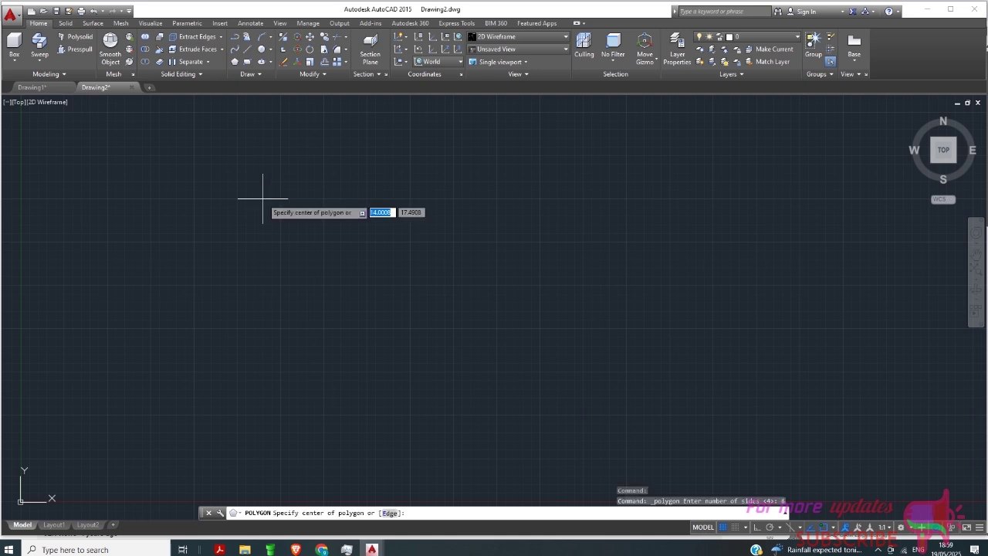
{"action": "left_click", "coordinate": [363, 262]}
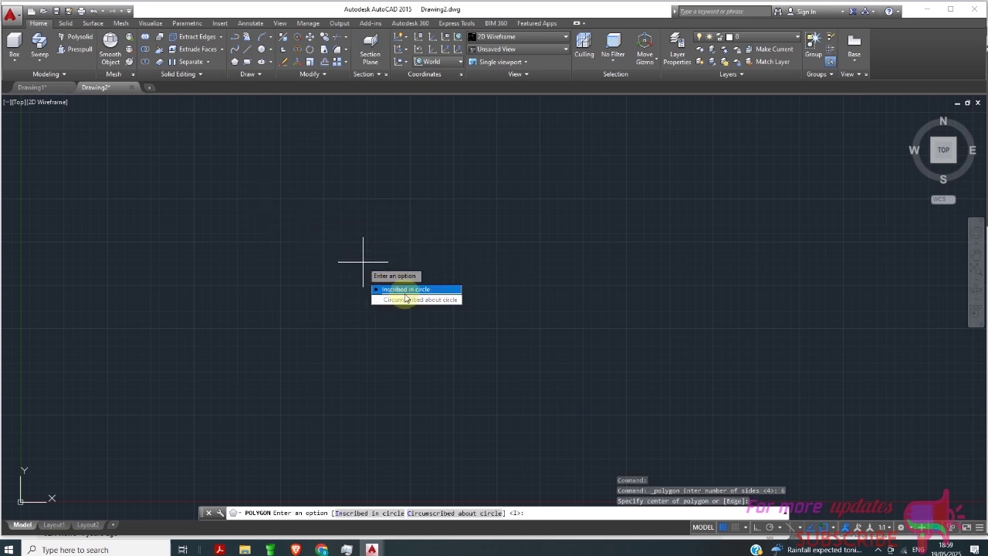
{"action": "left_click", "coordinate": [405, 293]}
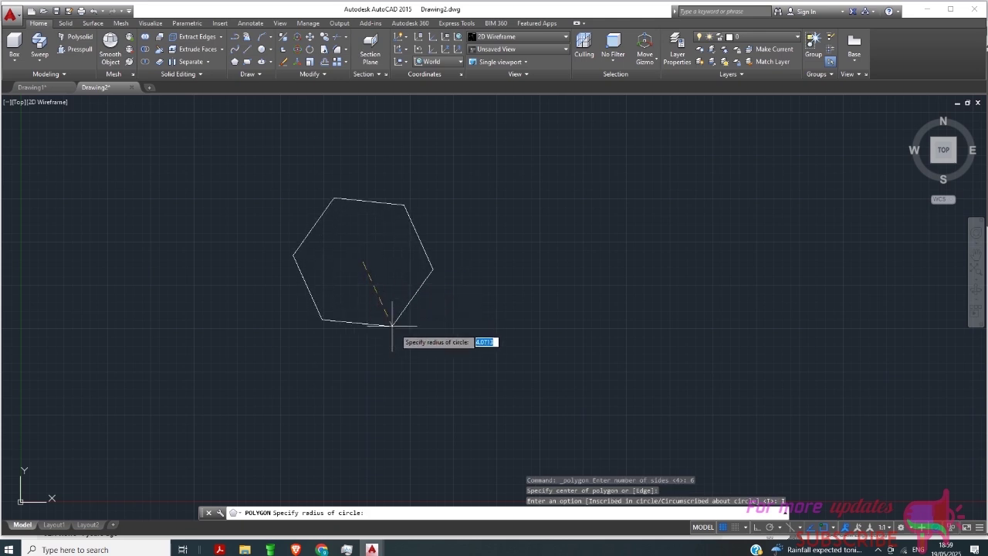
{"action": "left_click", "coordinate": [444, 326]}
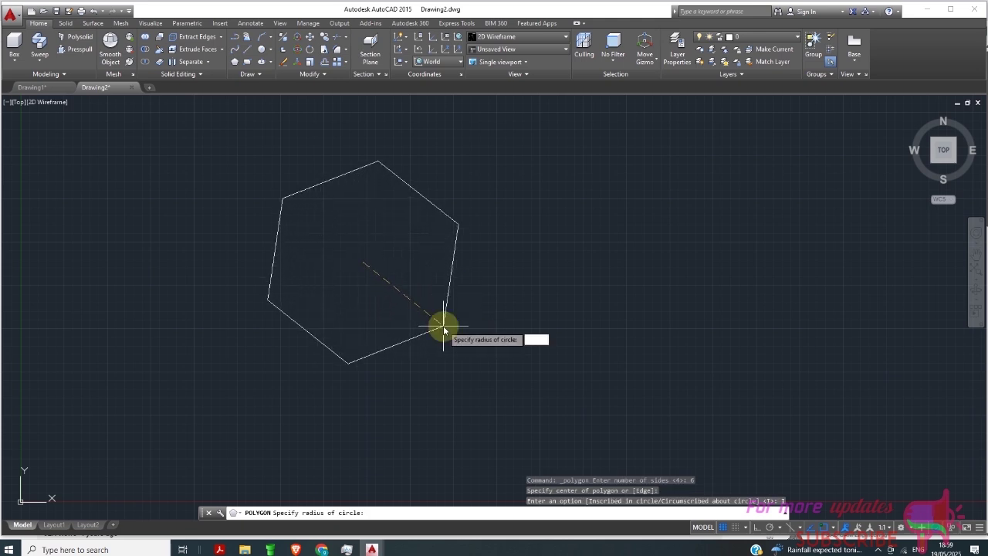
{"action": "type", "text": "20"}
{"action": "key", "text": "Return"}
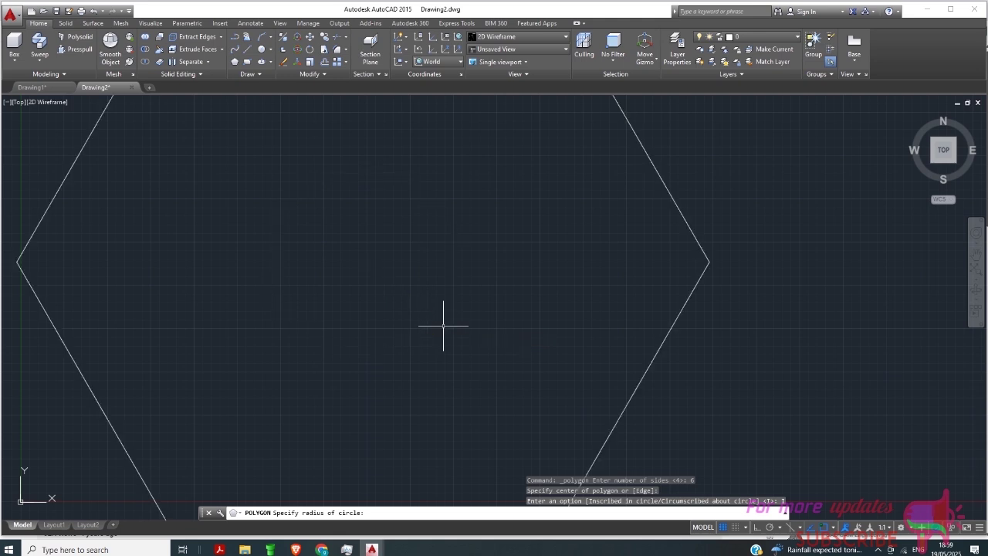
Step: Run UCSICON with the Noorigin option so the UCS icon stays away from the drawing's origin
{"action": "scroll", "coordinate": [445, 236], "scroll_direction": "down", "scroll_amount": 3}
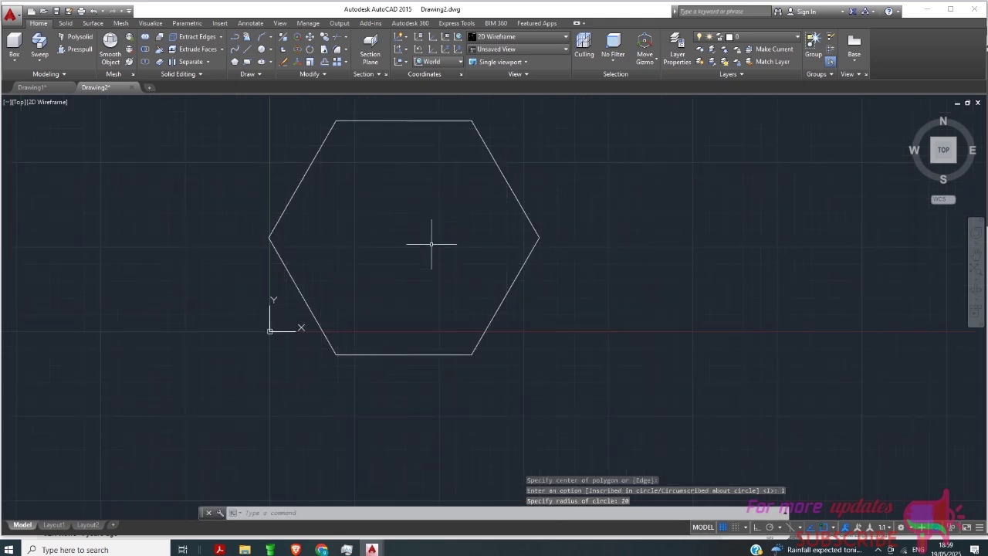
{"action": "scroll", "coordinate": [266, 357], "scroll_direction": "up", "scroll_amount": 2}
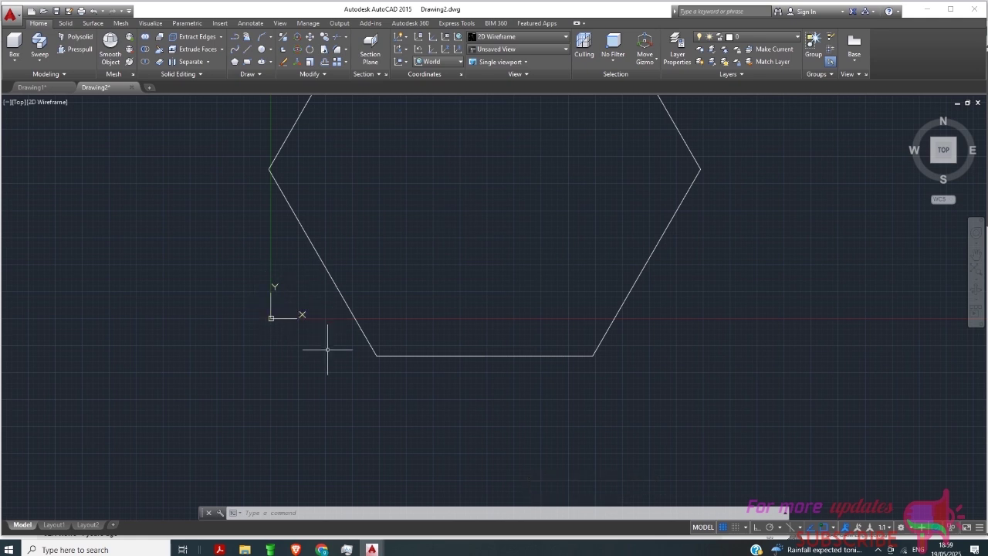
{"action": "type", "text": "UCS"}
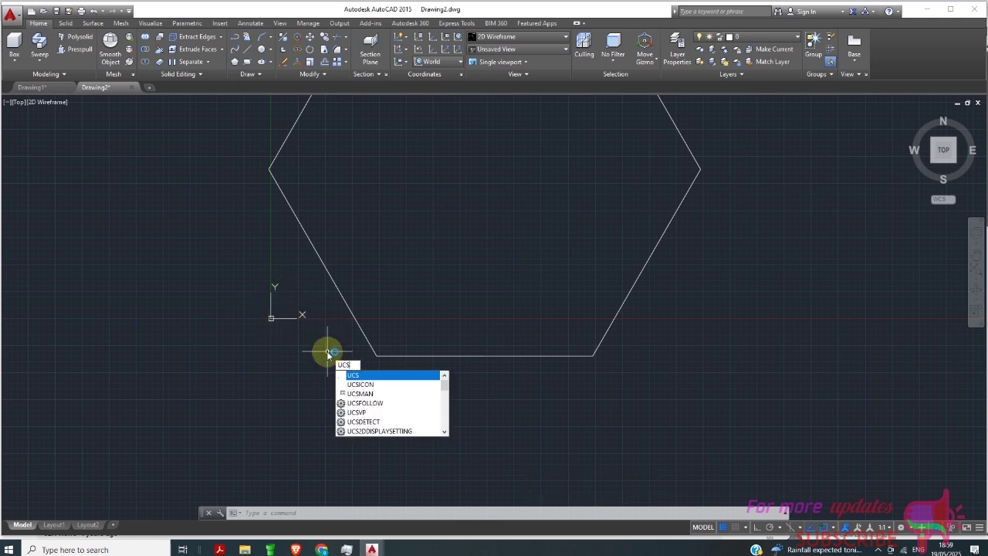
{"action": "left_click", "coordinate": [354, 384]}
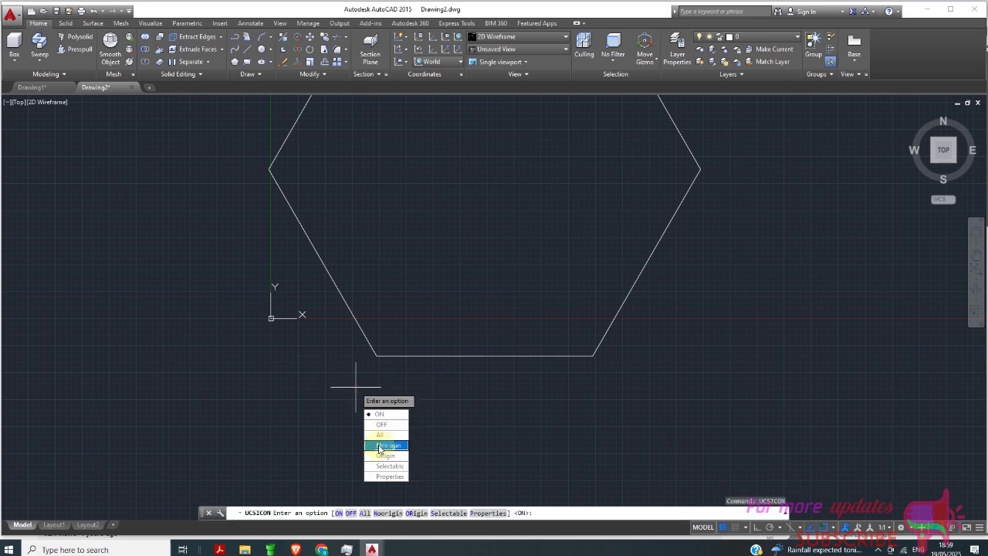
{"action": "left_click", "coordinate": [379, 446]}
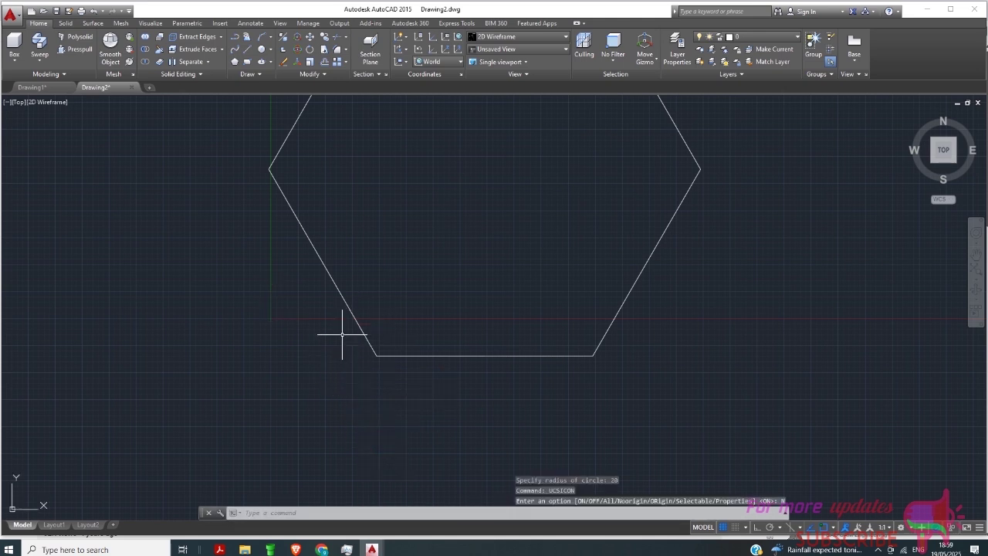
{"action": "scroll", "coordinate": [342, 335], "scroll_direction": "down", "scroll_amount": 4}
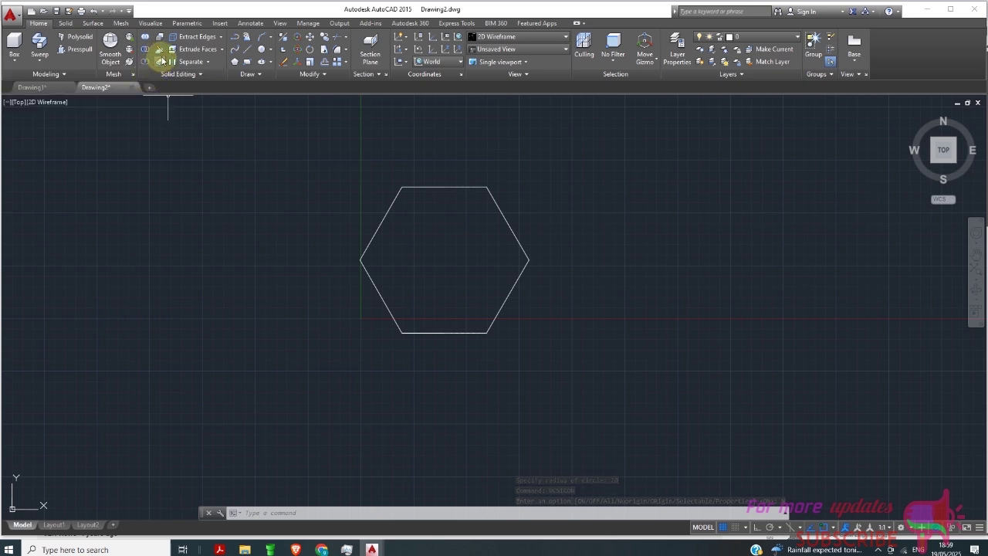
{"action": "left_click", "coordinate": [262, 49]}
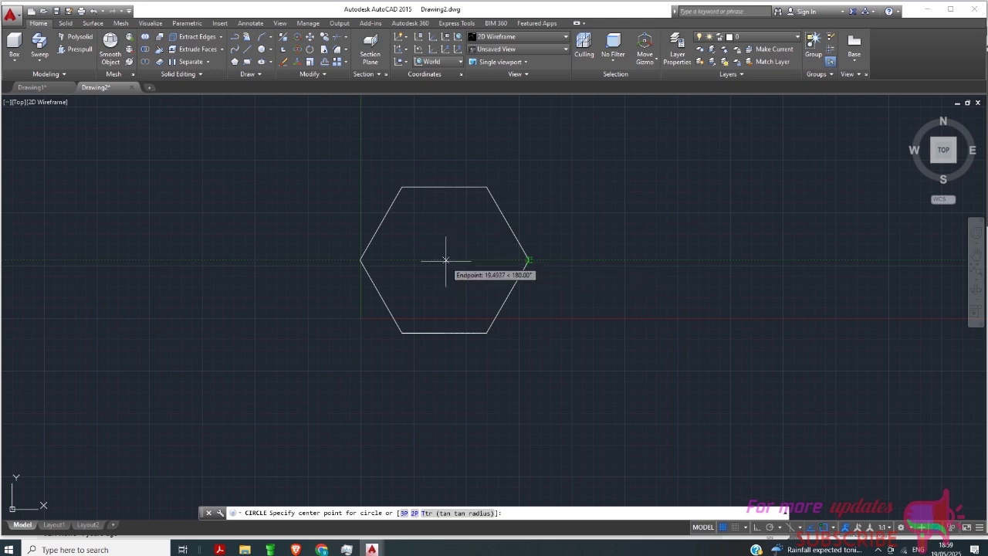
{"action": "left_click", "coordinate": [832, 530]}
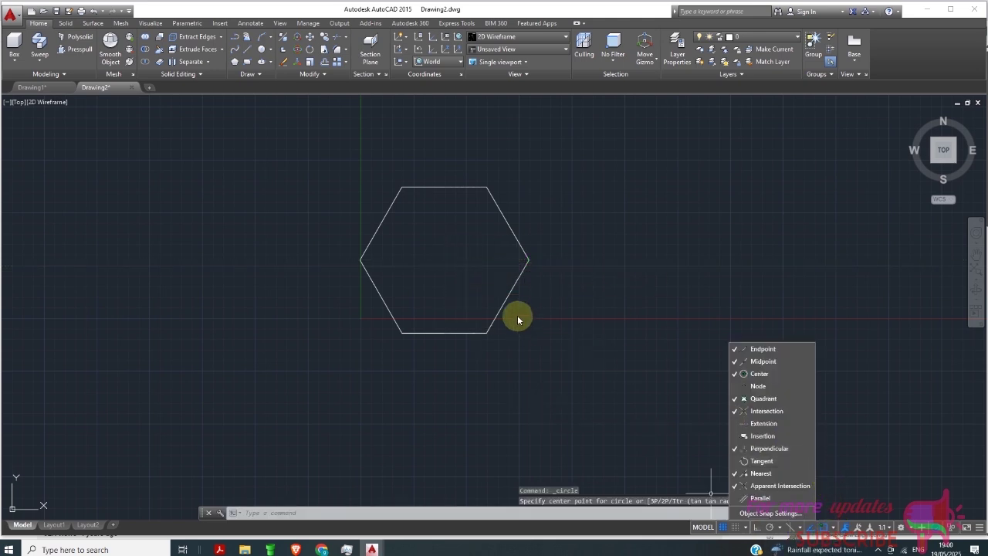
{"action": "key", "text": "Escape"}
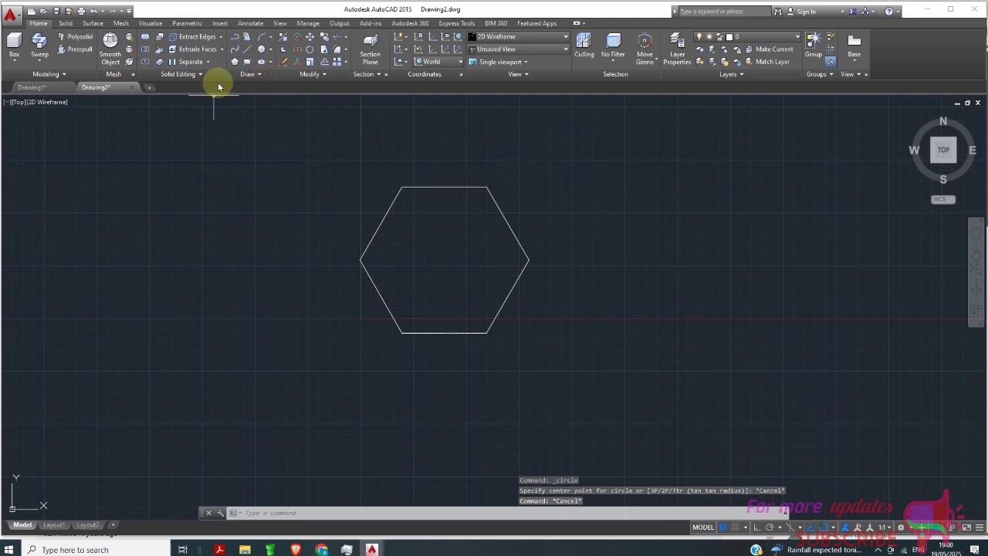
Step: Draw a horizontal line across the hexagon joining its left and right vertices
{"action": "left_click", "coordinate": [247, 37]}
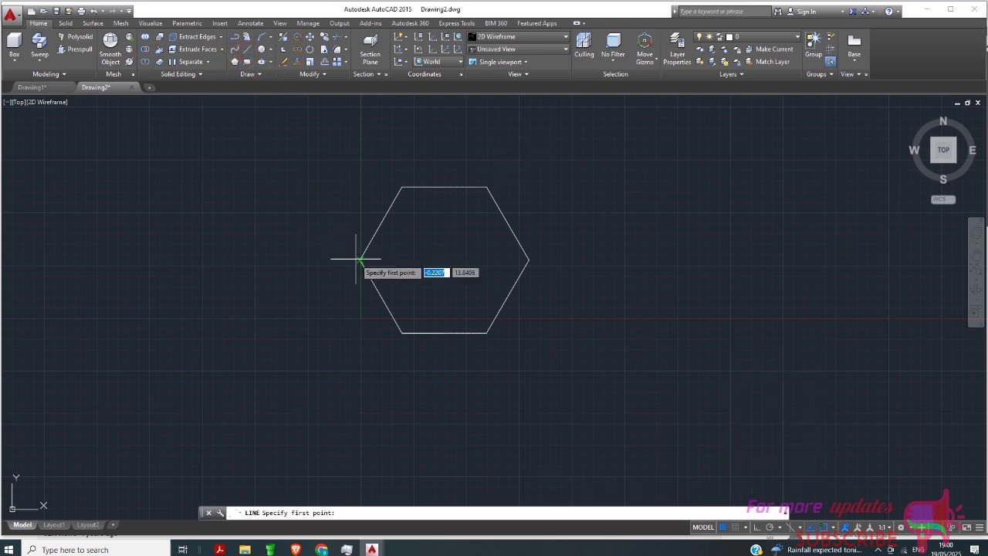
{"action": "left_click", "coordinate": [359, 259]}
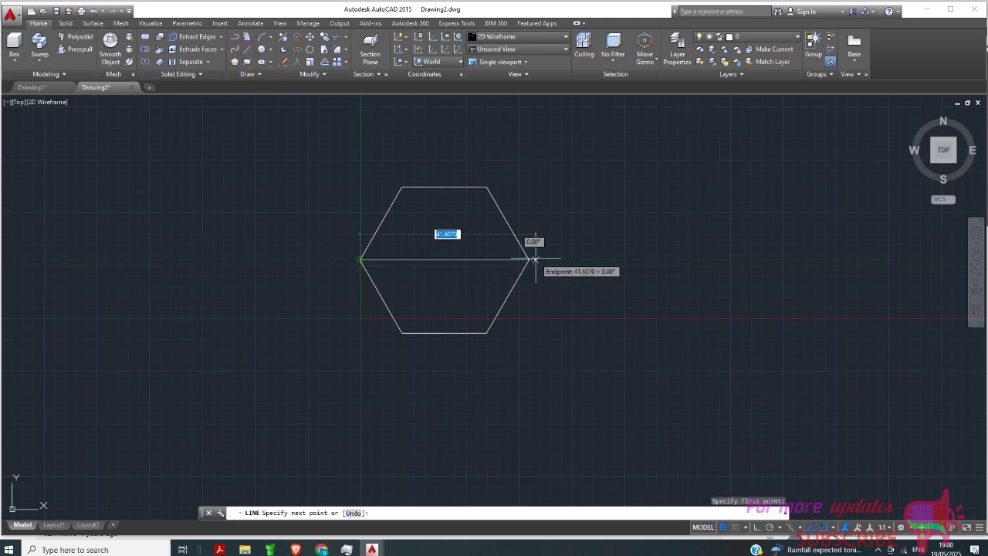
{"action": "left_click", "coordinate": [531, 260]}
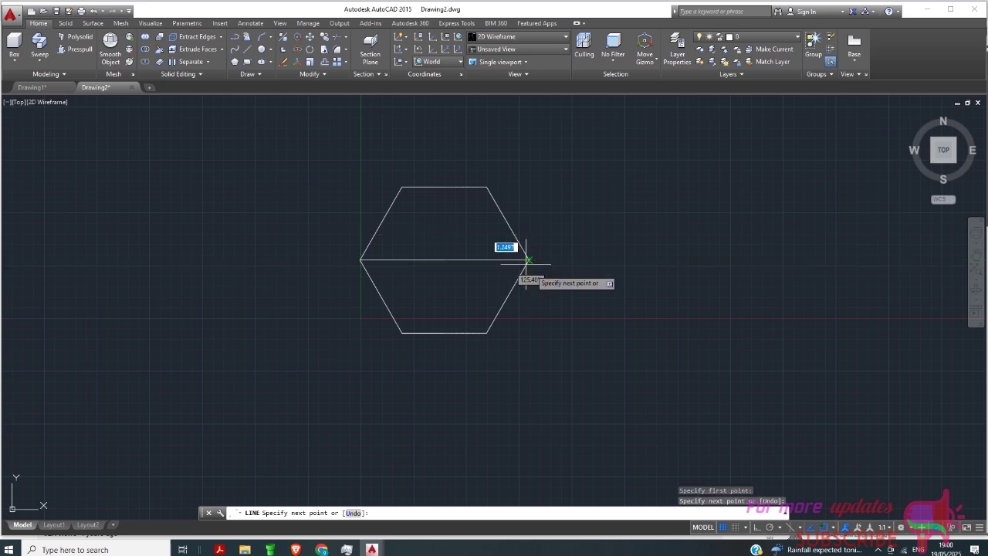
{"action": "right_click", "coordinate": [547, 292]}
{"action": "left_click", "coordinate": [566, 305]}
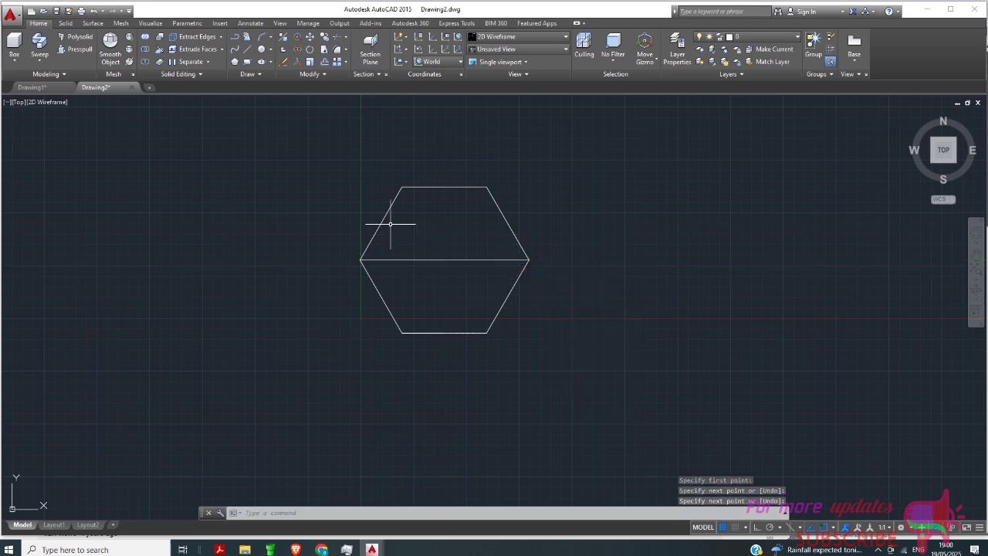
Step: Draw a circle centred on the midpoint of the horizontal line and passing through the hexagon's vertices
{"action": "left_click", "coordinate": [261, 48]}
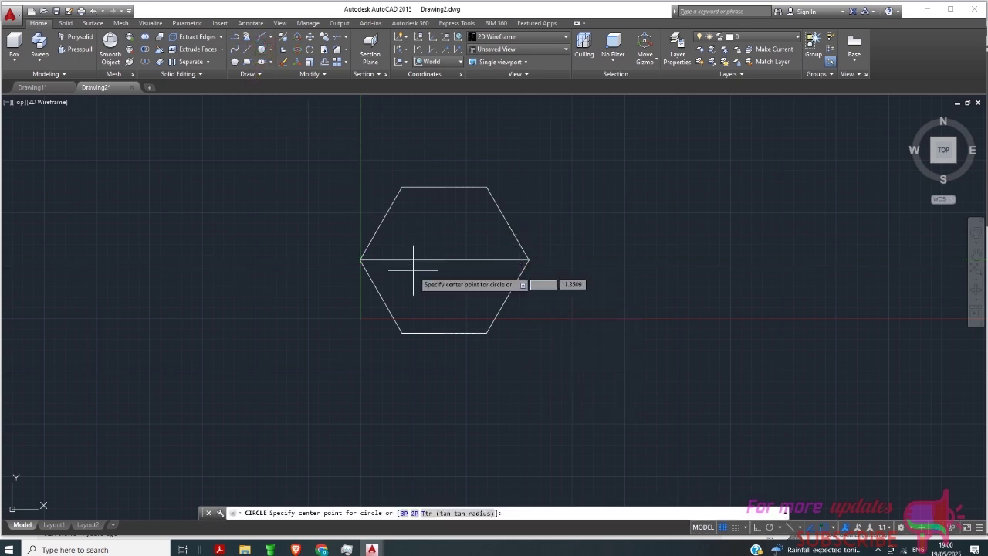
{"action": "left_click", "coordinate": [446, 260]}
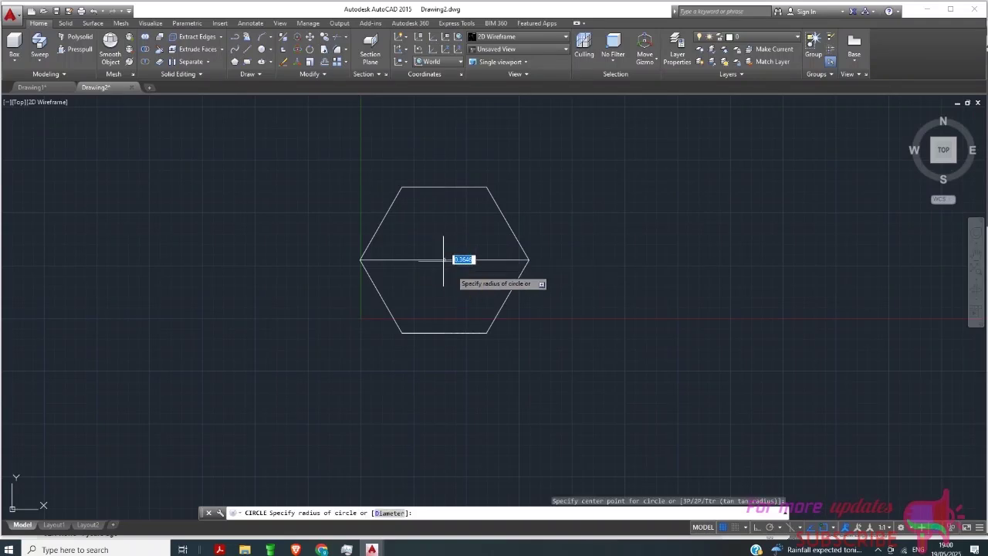
{"action": "left_click", "coordinate": [484, 333]}
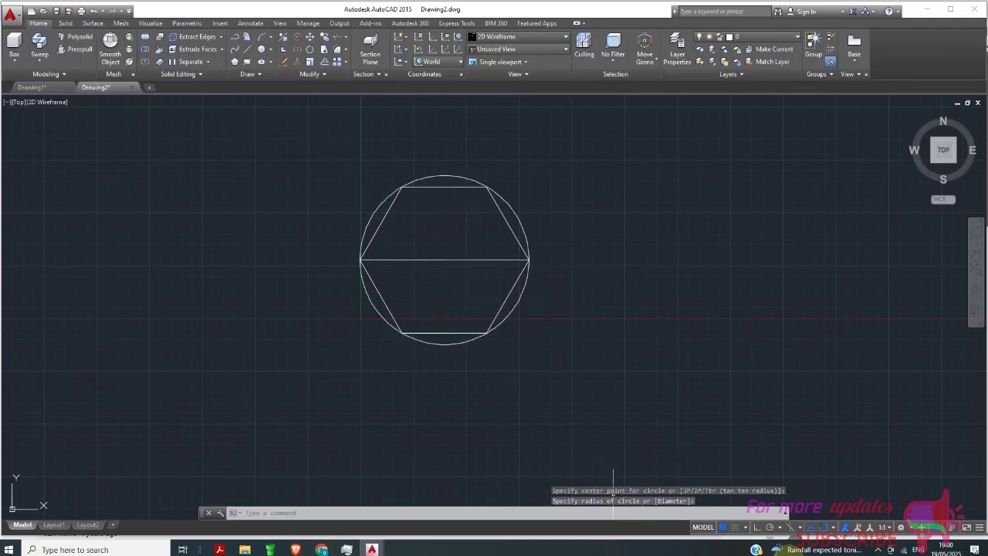
{"action": "left_click", "coordinate": [835, 528]}
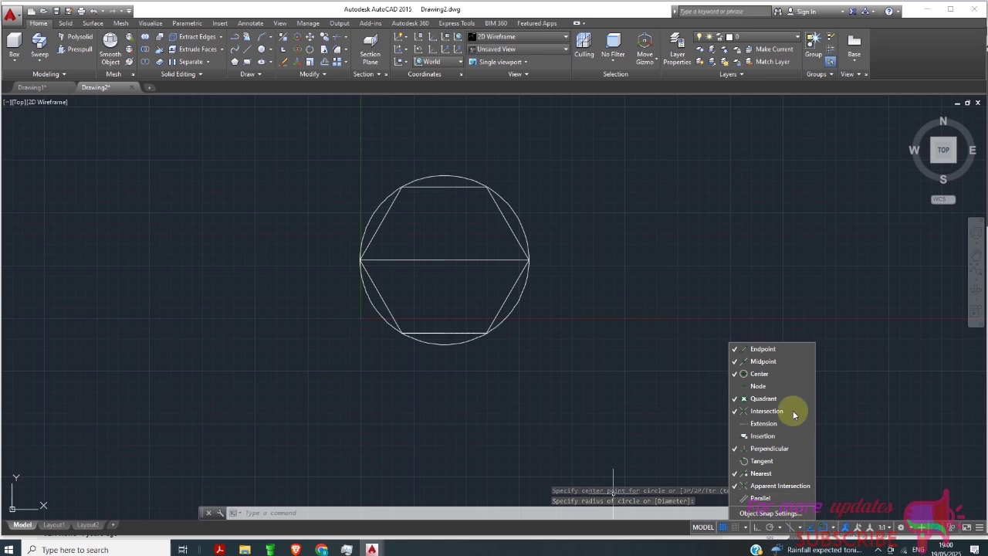
{"action": "left_click", "coordinate": [862, 379]}
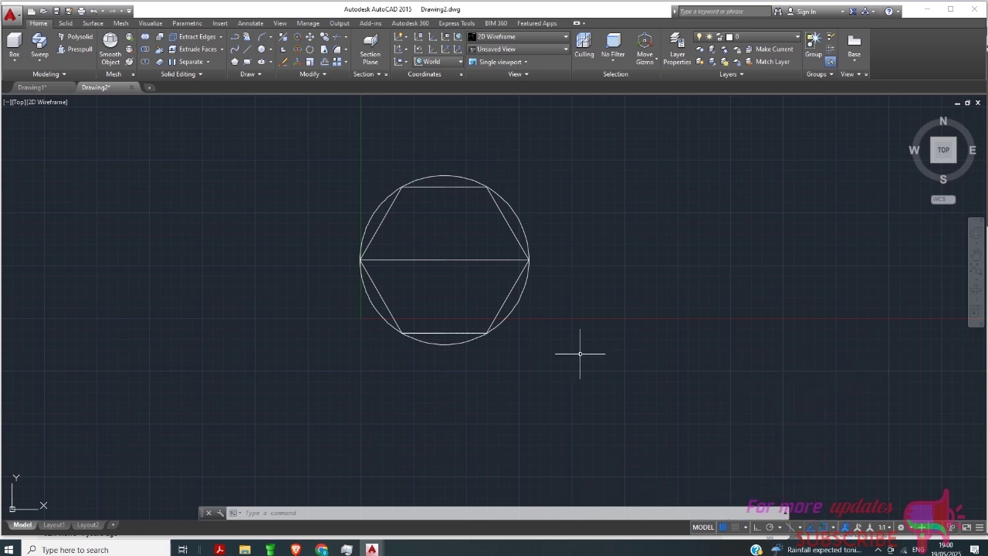
{"action": "scroll", "coordinate": [394, 232], "scroll_direction": "up", "scroll_amount": 4}
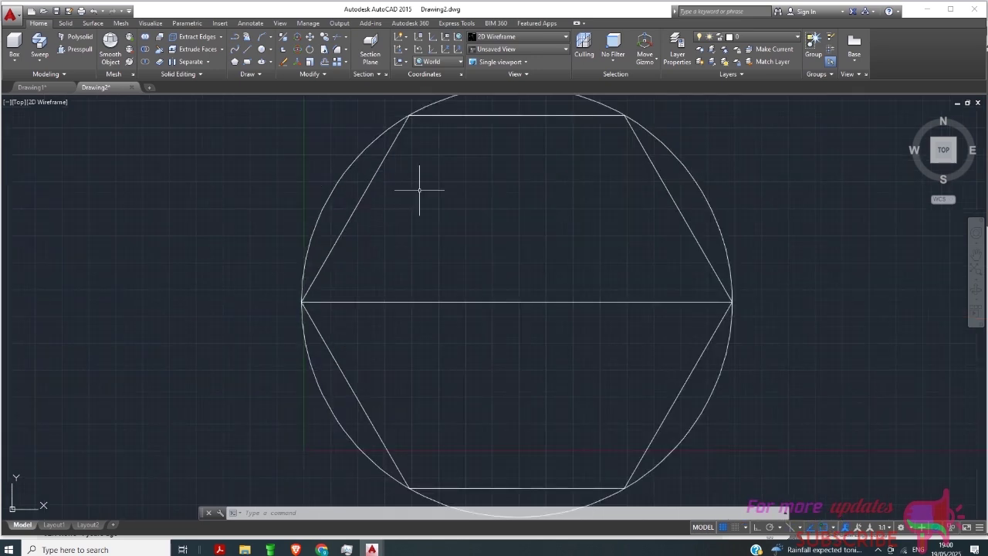
{"action": "scroll", "coordinate": [378, 298], "scroll_direction": "down", "scroll_amount": 4}
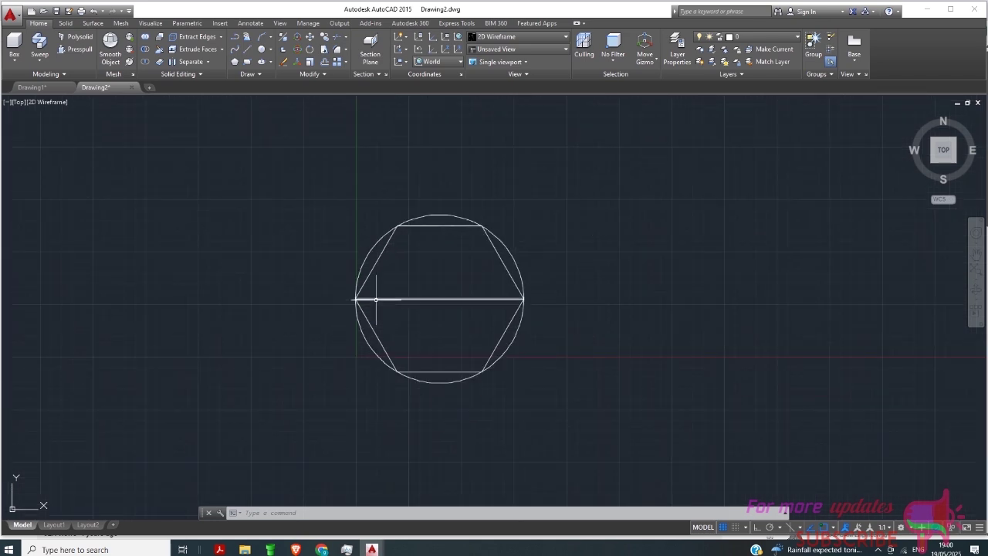
Step: Draw a concentric circle of radius 10 mm at the centre of the hexagon
{"action": "left_click", "coordinate": [257, 48]}
{"action": "left_click", "coordinate": [439, 300]}
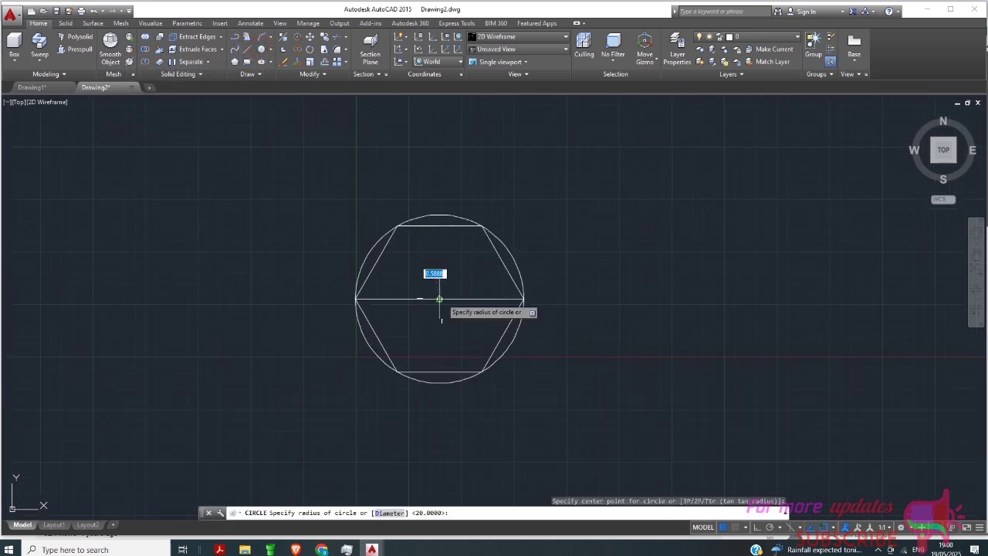
{"action": "type", "text": "1"}
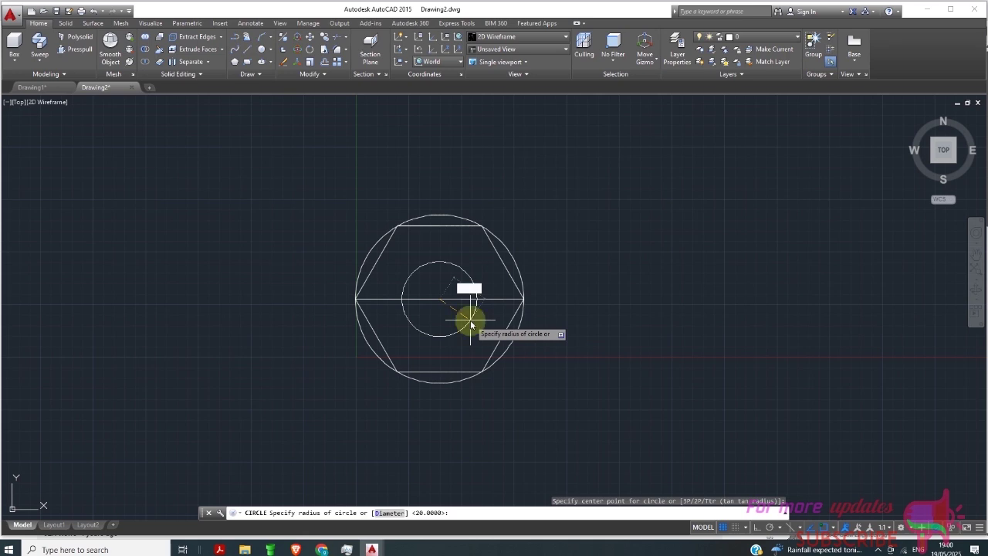
{"action": "type", "text": "0"}
{"action": "key", "text": "Return"}
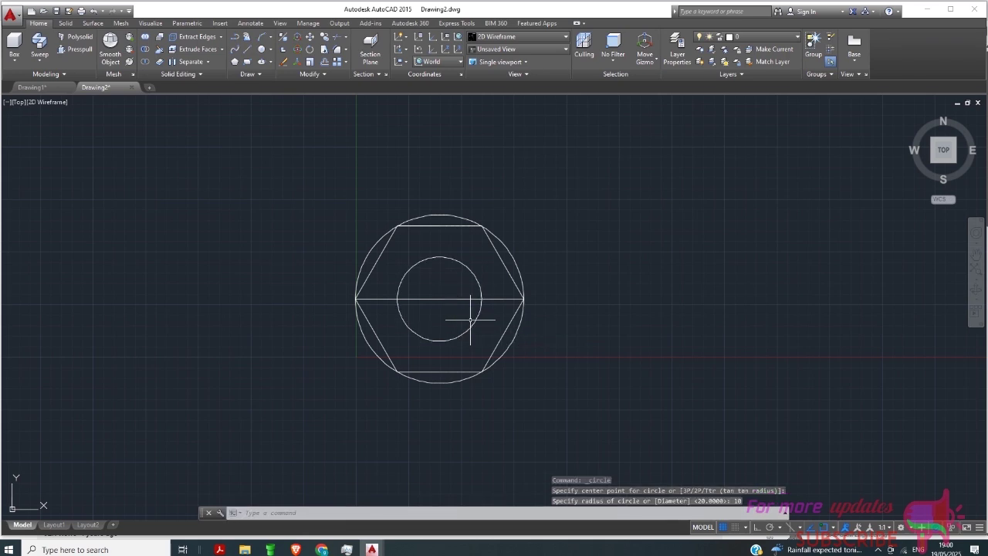
Step: Copy the hexagon, both circles and the horizontal line about 100 mm to the right of the original
{"action": "left_click", "coordinate": [294, 162]}
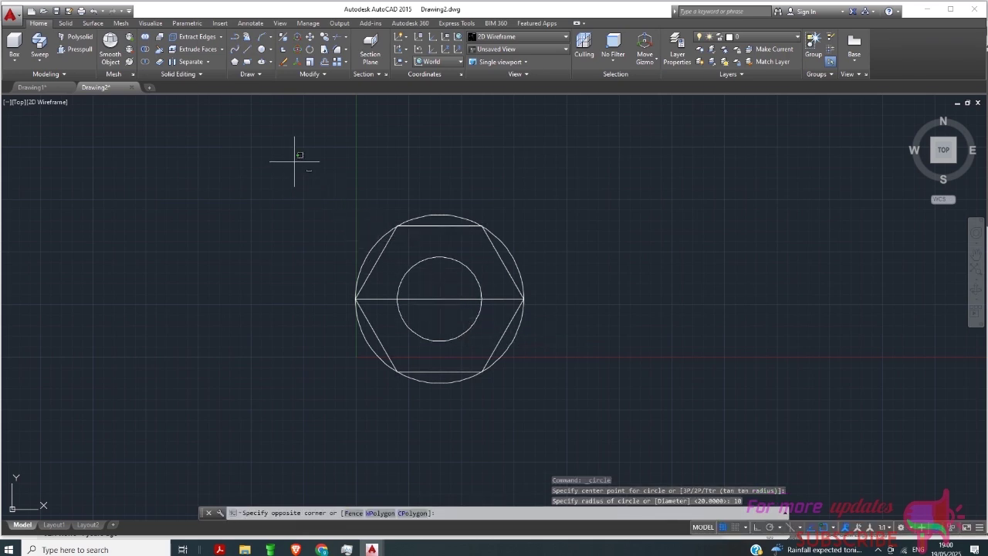
{"action": "left_click", "coordinate": [543, 394]}
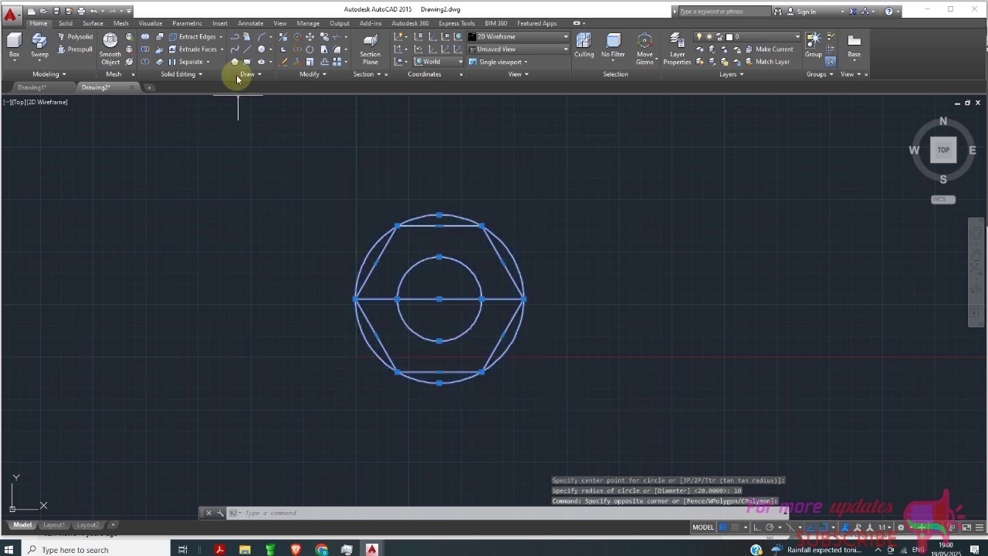
{"action": "type", "text": "co"}
{"action": "key", "text": "Return"}
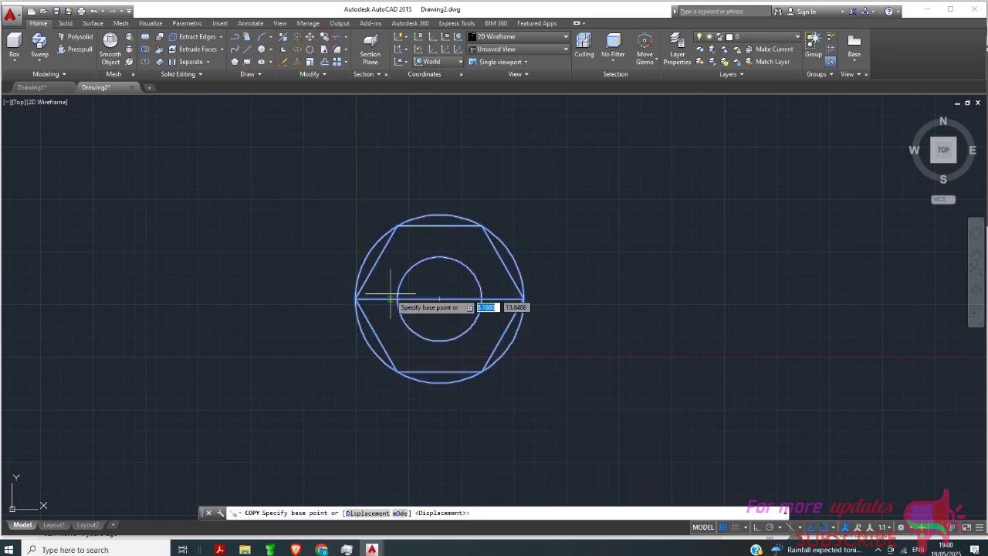
{"action": "left_click", "coordinate": [397, 298]}
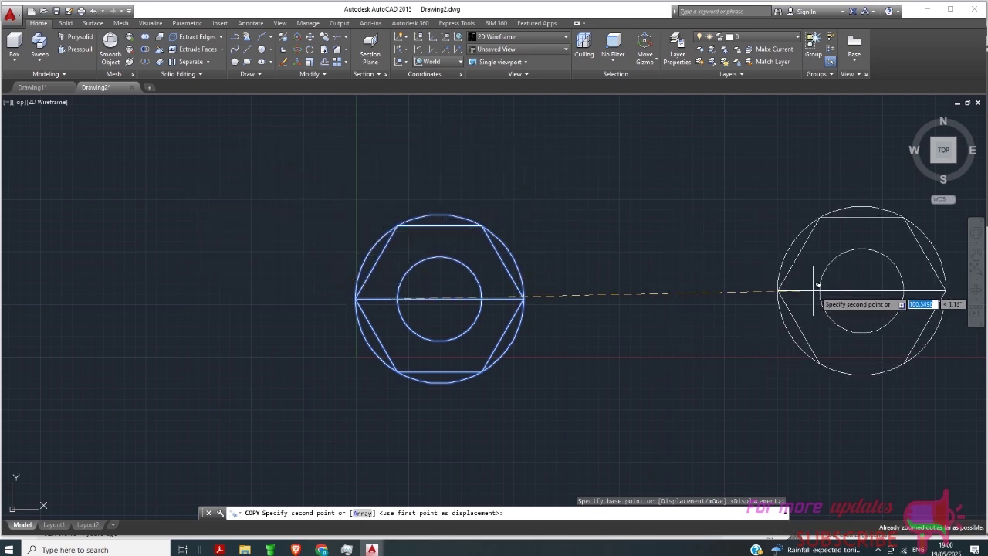
{"action": "left_click", "coordinate": [797, 294]}
{"action": "key", "text": "Escape"}
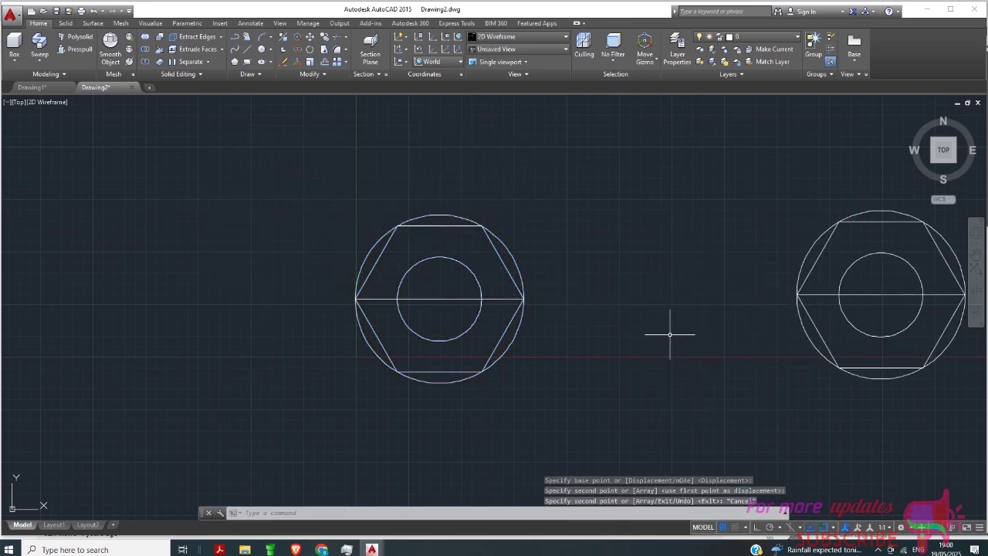
Step: Zoom to the drawing's extents and switch from the top view to the isometric home view of both profiles
{"action": "scroll", "coordinate": [544, 335], "scroll_direction": "down", "scroll_amount": 2}
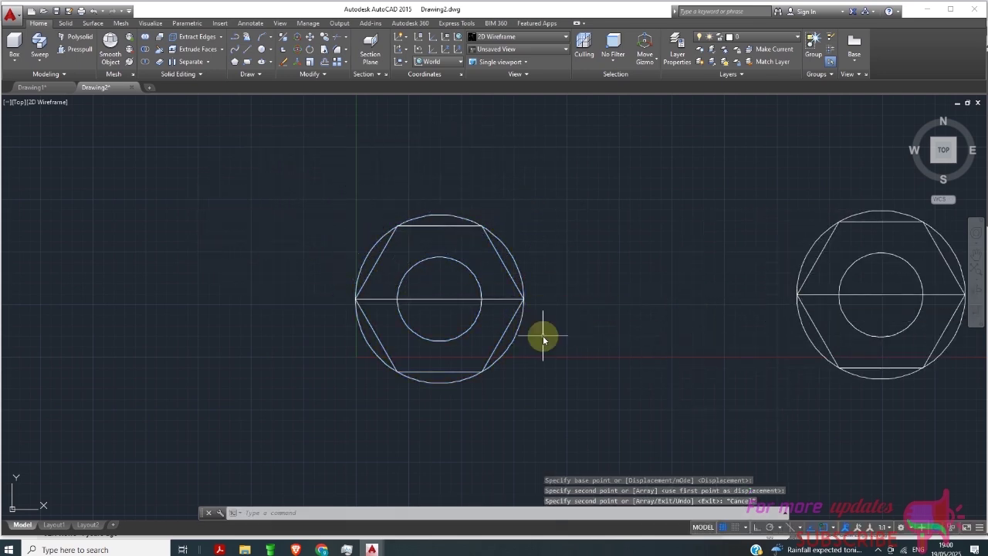
{"action": "type", "text": "z"}
{"action": "key", "text": "Return"}
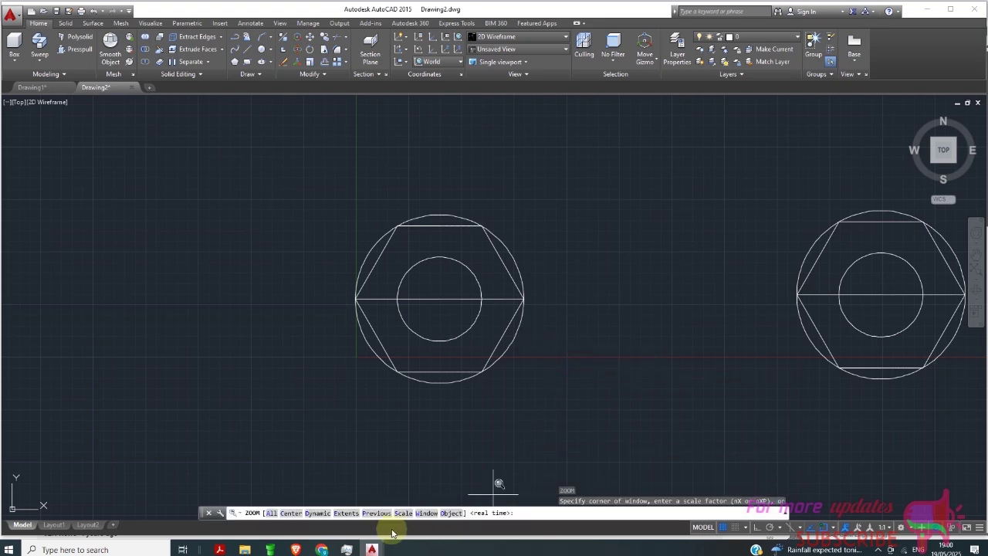
{"action": "left_click", "coordinate": [357, 516]}
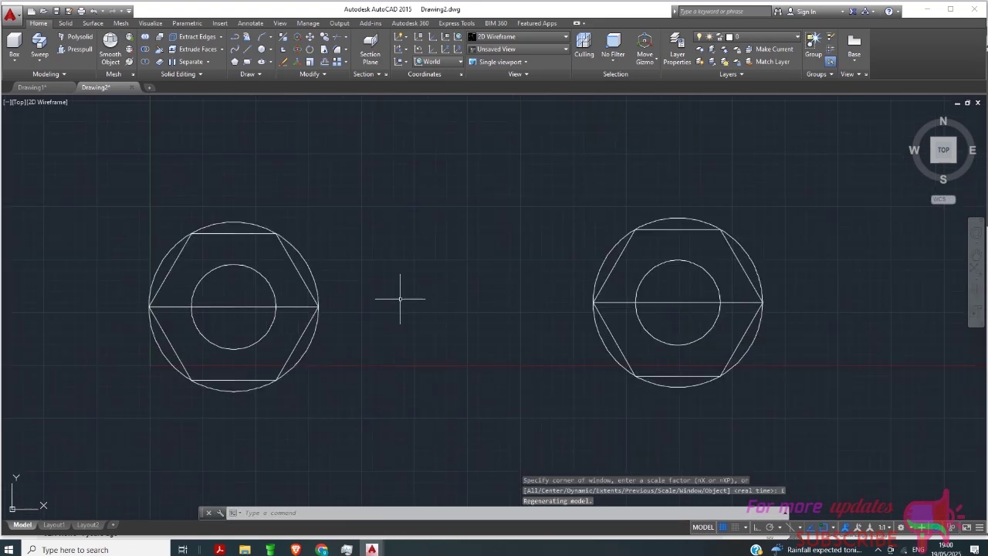
{"action": "scroll", "coordinate": [463, 290], "scroll_direction": "up", "scroll_amount": 2}
{"action": "scroll", "coordinate": [466, 287], "scroll_direction": "down", "scroll_amount": 6}
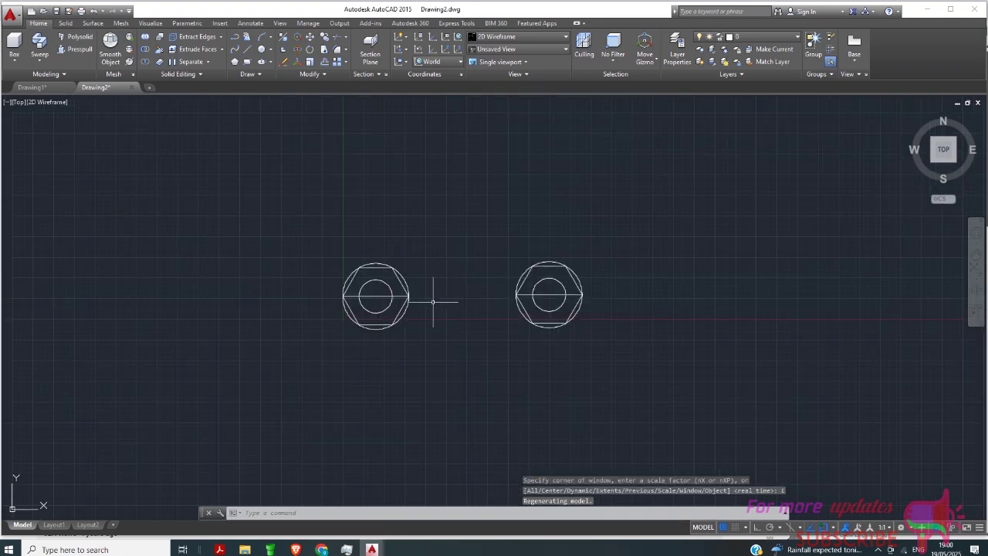
{"action": "scroll", "coordinate": [435, 298], "scroll_direction": "up", "scroll_amount": 4}
{"action": "scroll", "coordinate": [290, 285], "scroll_direction": "up", "scroll_amount": 1}
{"action": "scroll", "coordinate": [490, 283], "scroll_direction": "down", "scroll_amount": 1}
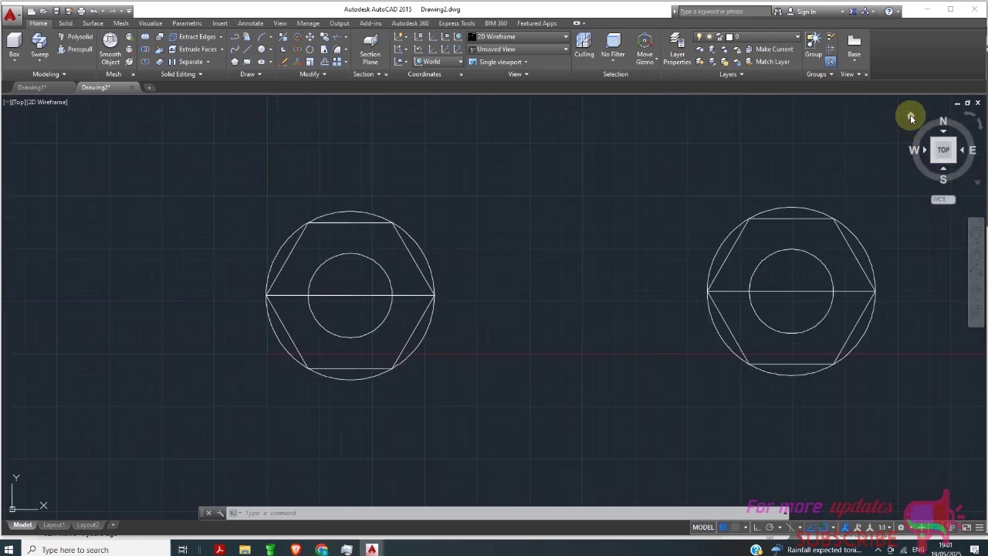
{"action": "left_click", "coordinate": [911, 117]}
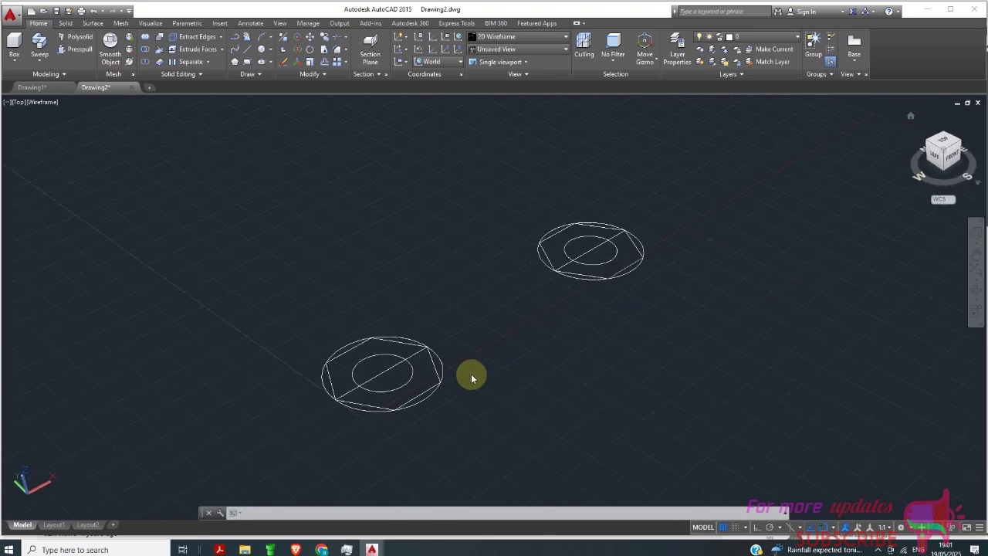
{"action": "scroll", "coordinate": [392, 380], "scroll_direction": "up", "scroll_amount": 2}
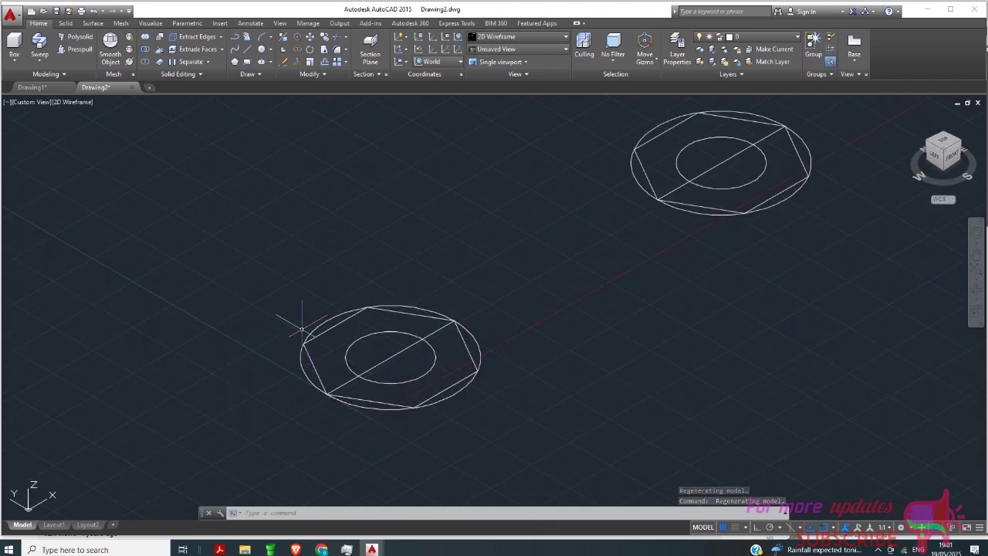
Step: Extrude the inner circle and the hexagon of the profile nearest the origin to a height of 20 mm
{"action": "left_click", "coordinate": [40, 61]}
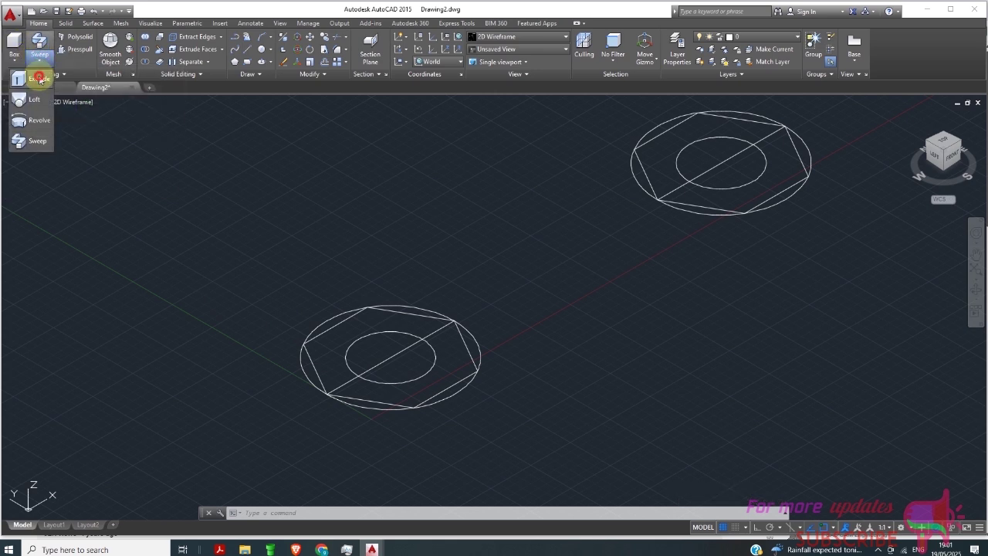
{"action": "left_click", "coordinate": [39, 79]}
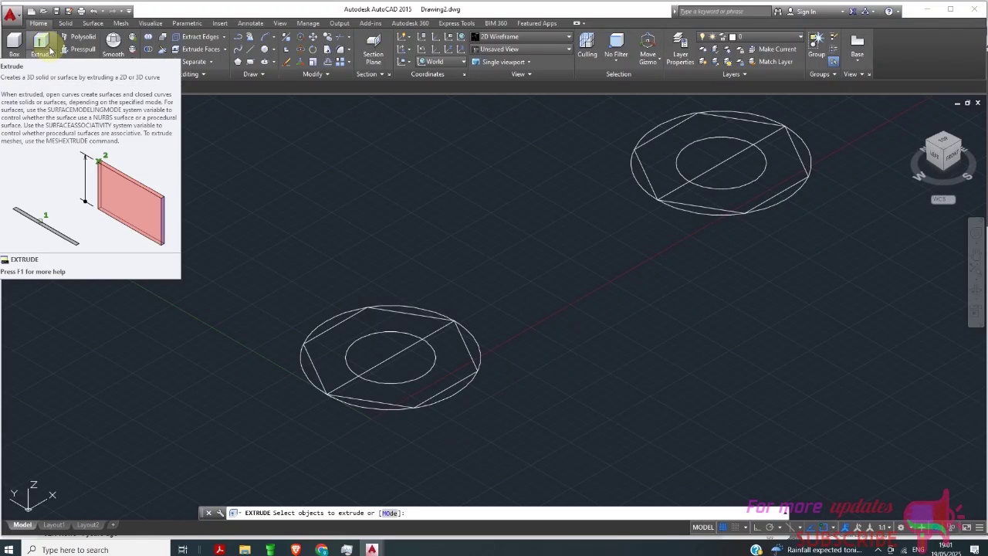
{"action": "left_click", "coordinate": [351, 373]}
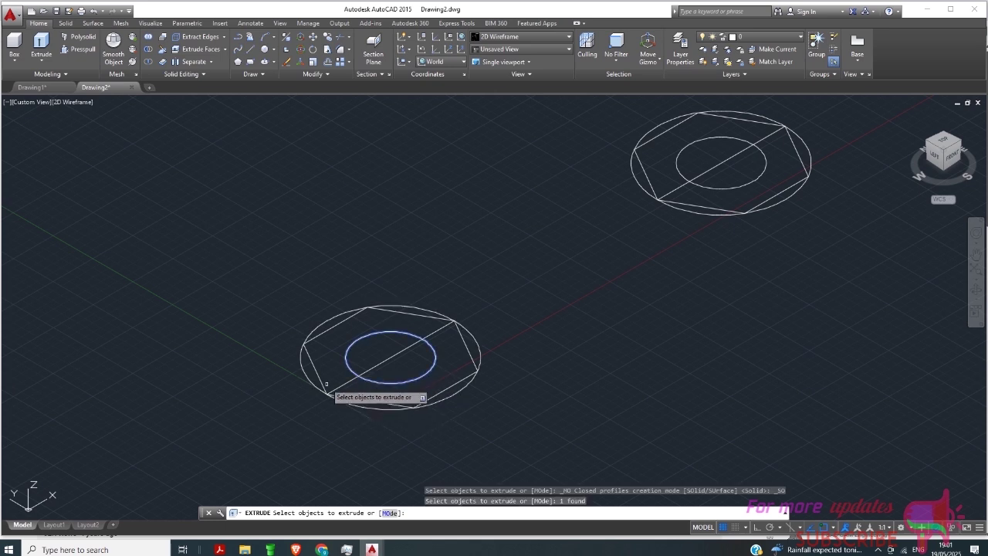
{"action": "left_click", "coordinate": [325, 386]}
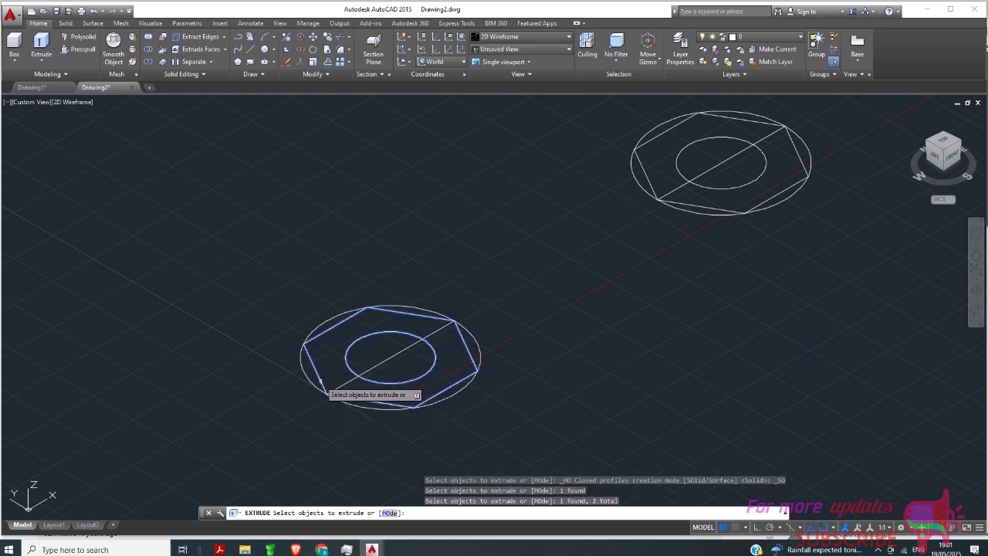
{"action": "right_click", "coordinate": [564, 358]}
{"action": "left_click", "coordinate": [591, 363]}
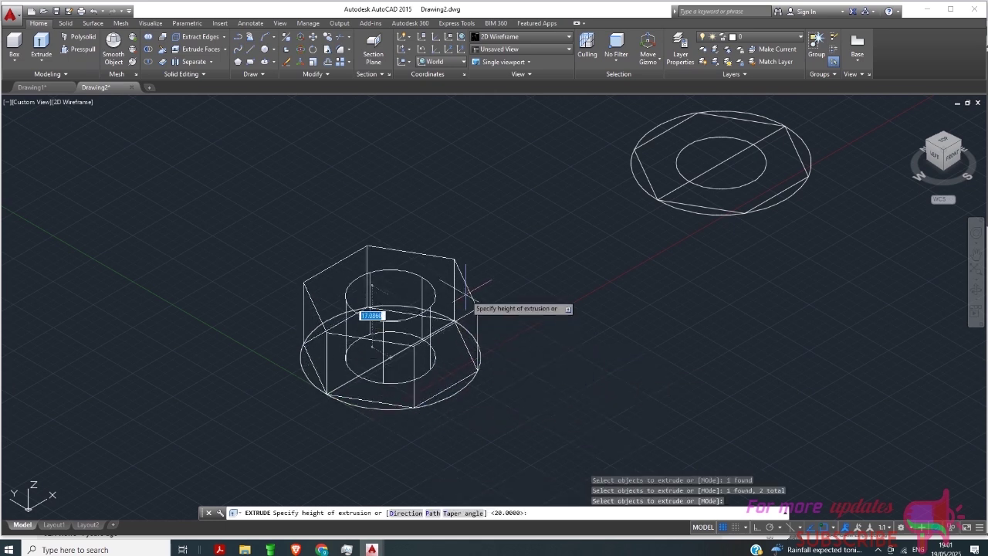
{"action": "type", "text": "2"}
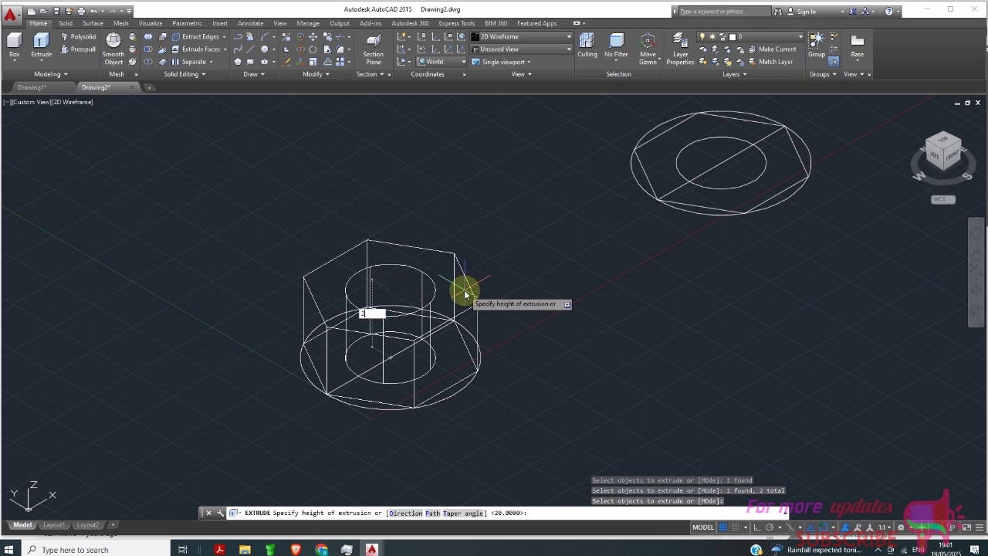
{"action": "type", "text": "0"}
{"action": "key", "text": "Return"}
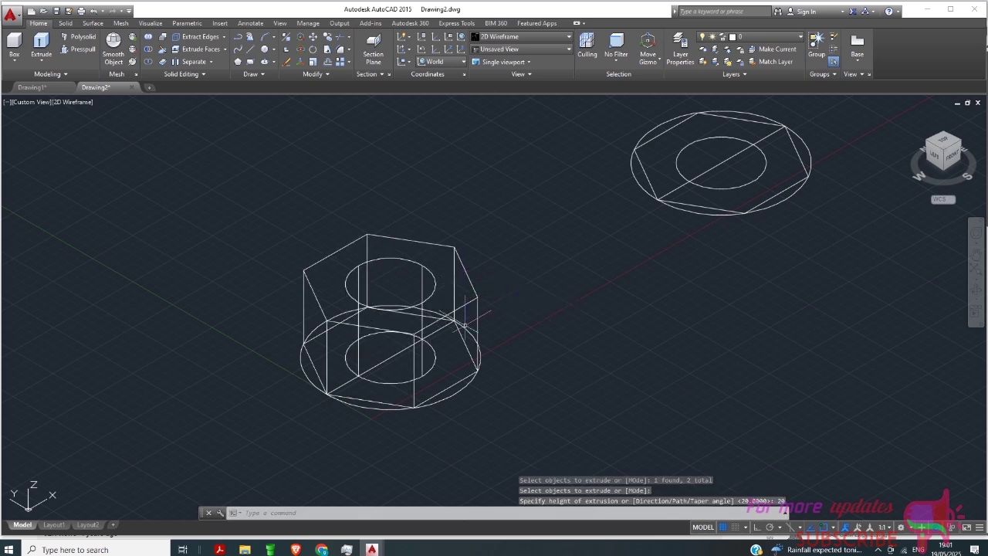
Step: Set the viewport's visual style to Realistic
{"action": "scroll", "coordinate": [465, 326], "scroll_direction": "up", "scroll_amount": 3}
{"action": "scroll", "coordinate": [467, 340], "scroll_direction": "down", "scroll_amount": 3}
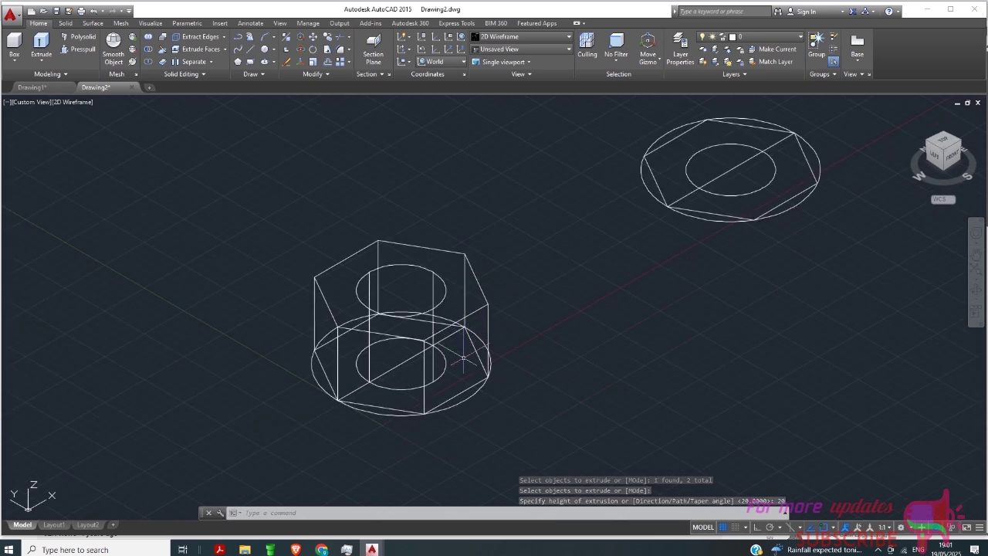
{"action": "left_click", "coordinate": [514, 38]}
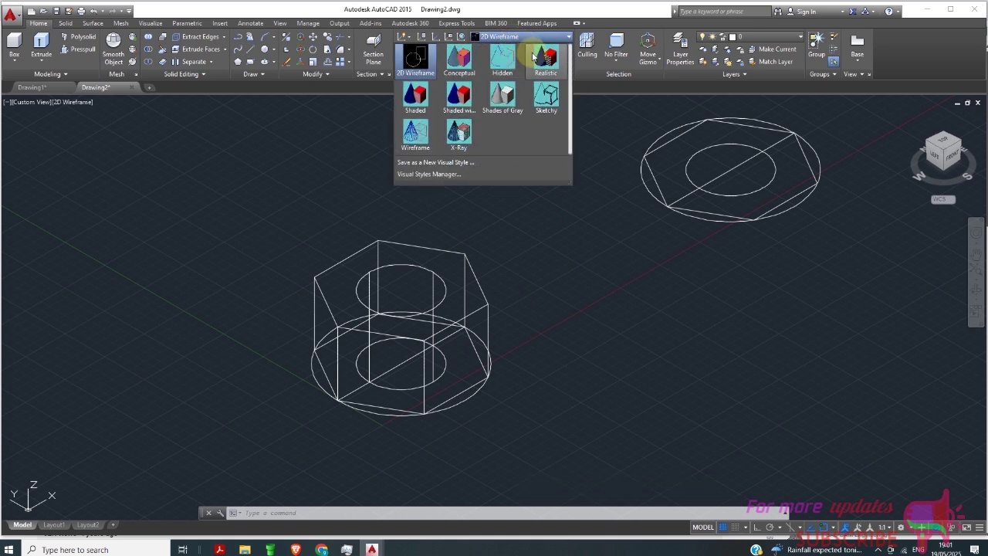
{"action": "left_click", "coordinate": [534, 57]}
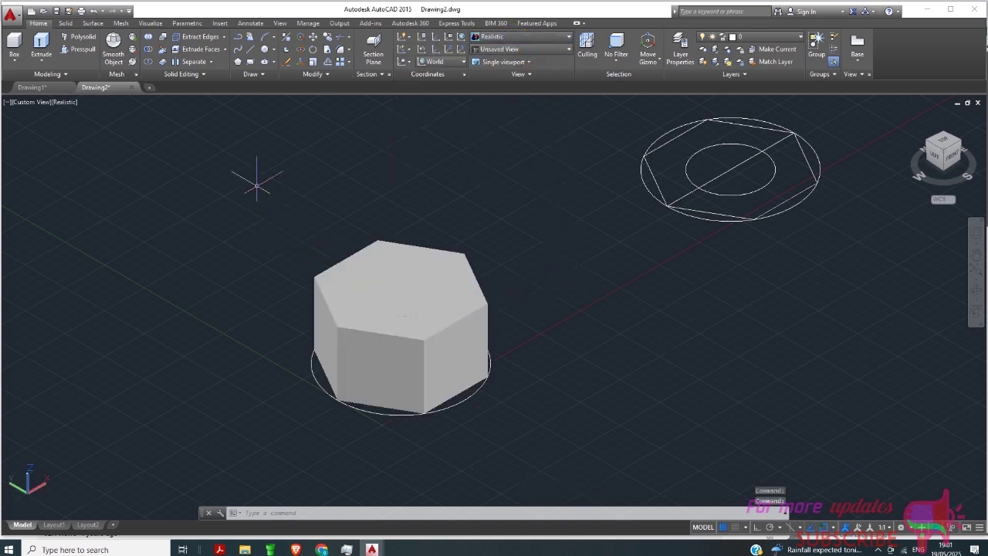
{"action": "left_click", "coordinate": [149, 49]}
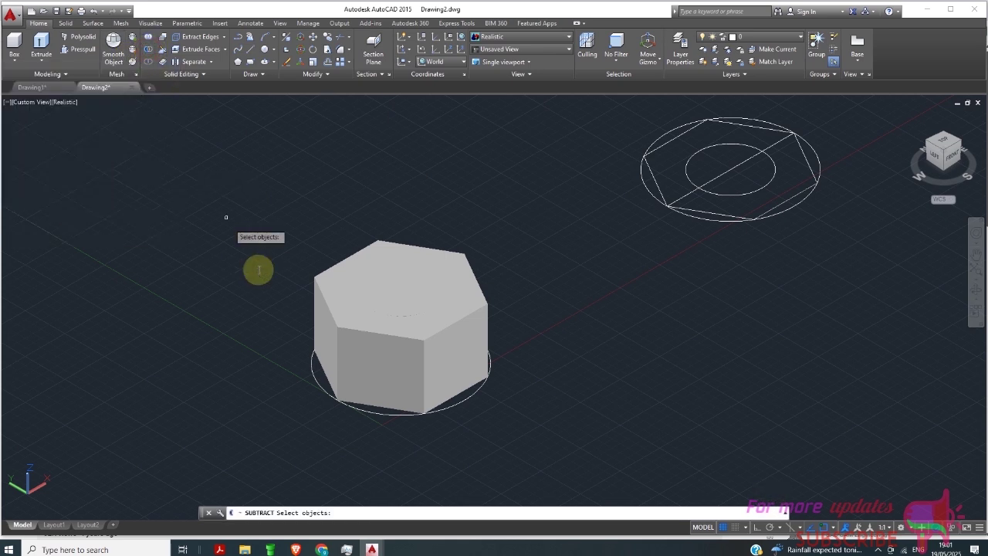
{"action": "left_click", "coordinate": [347, 338]}
{"action": "left_click", "coordinate": [347, 338]}
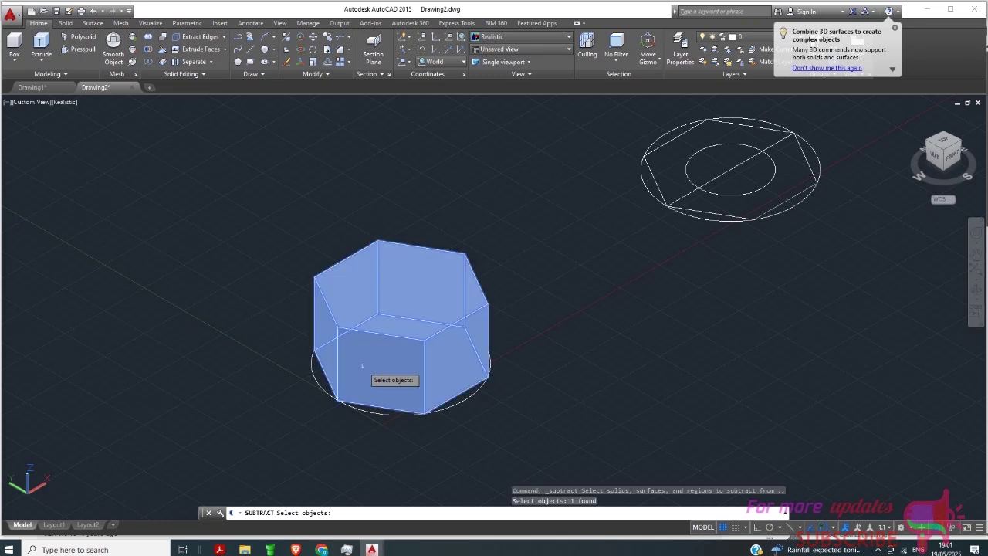
{"action": "key", "text": "Return"}
{"action": "key", "text": "Return"}
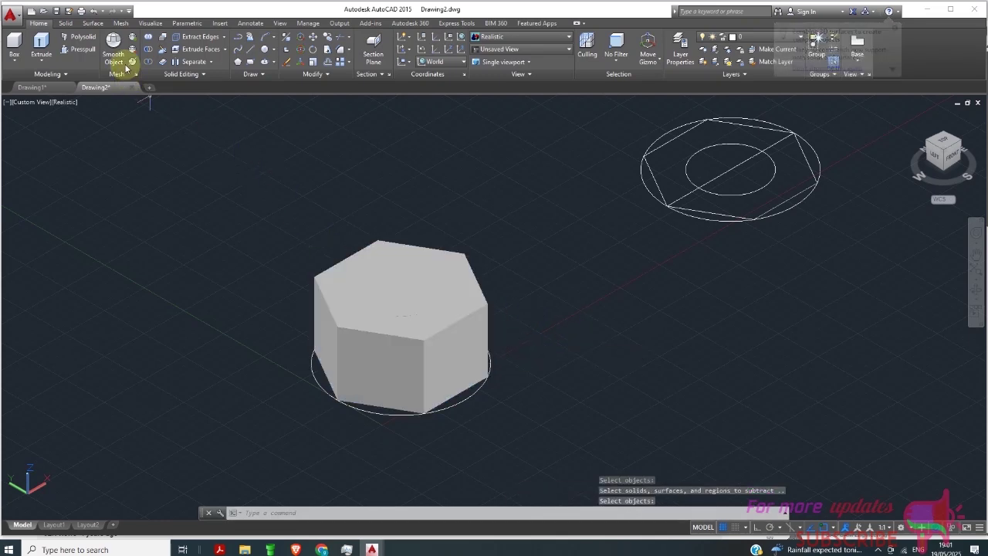
Step: Subtract the inner cylinder from the hexagonal prism to form the nut's through hole
{"action": "left_click", "coordinate": [151, 52]}
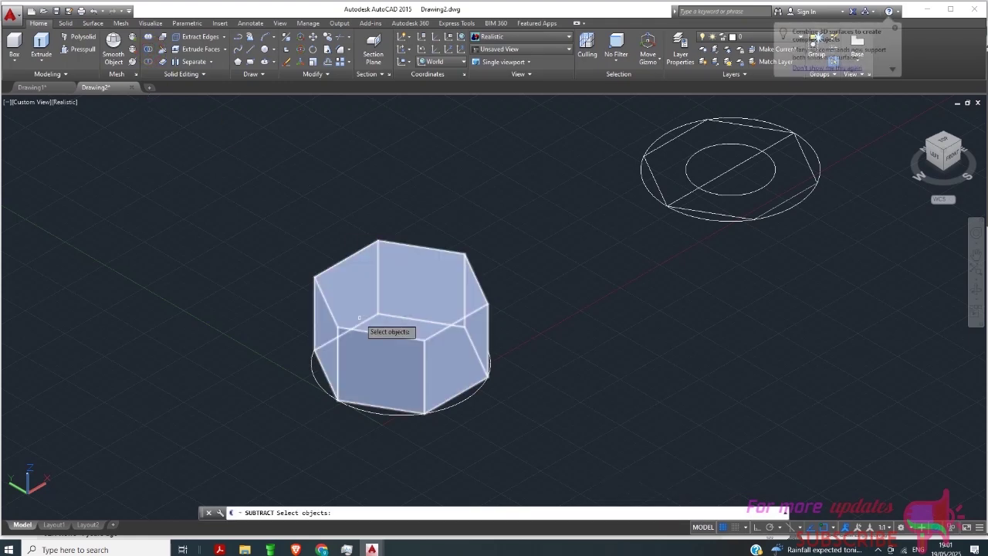
{"action": "left_click", "coordinate": [408, 370]}
{"action": "key", "text": "Return"}
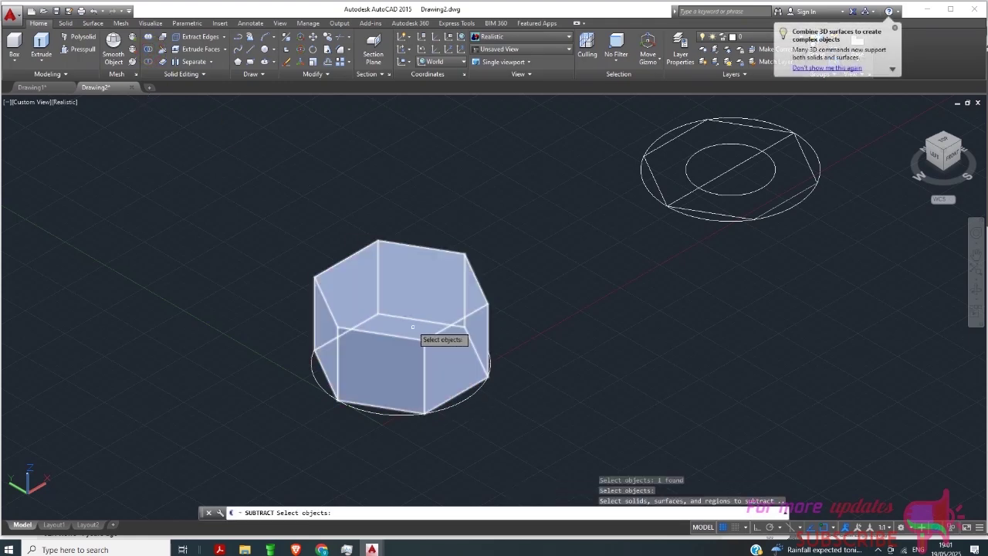
{"action": "left_click", "coordinate": [406, 295]}
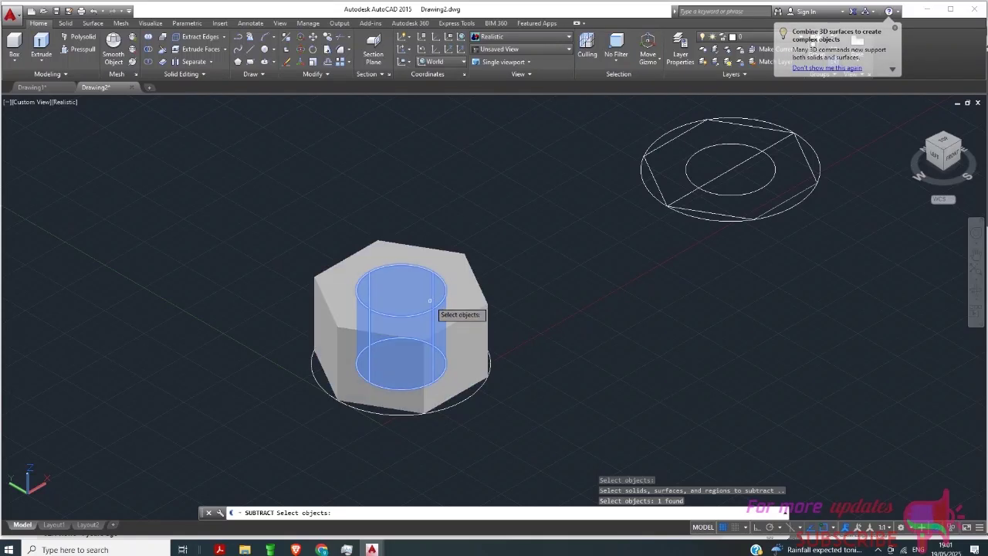
{"action": "key", "text": "Return"}
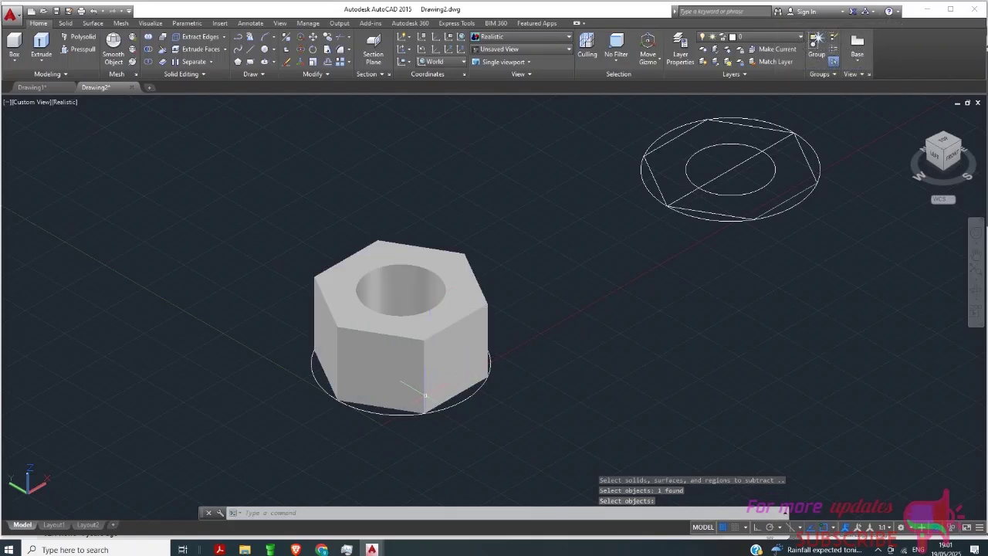
{"action": "scroll", "coordinate": [318, 287], "scroll_direction": "up", "scroll_amount": 3}
{"action": "scroll", "coordinate": [389, 336], "scroll_direction": "down", "scroll_amount": 4}
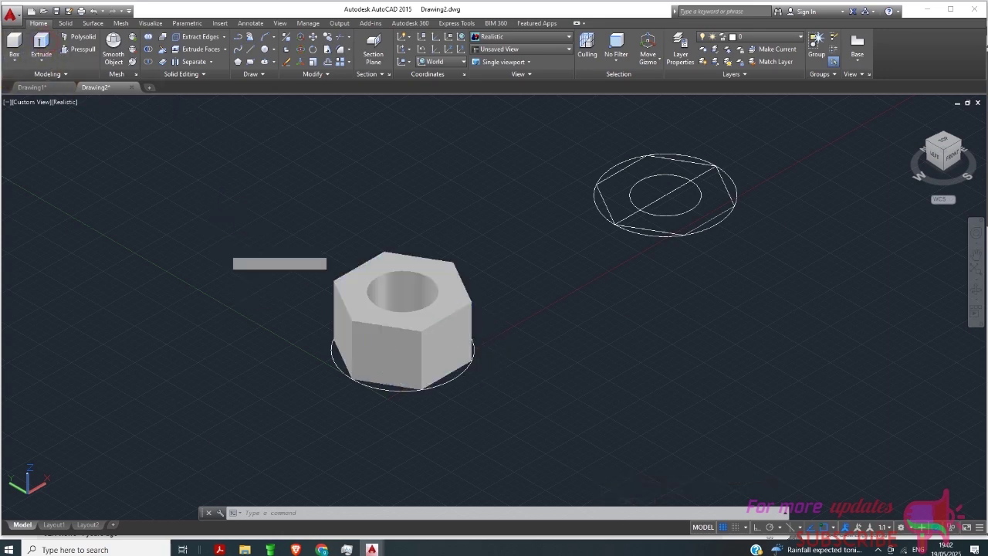
Step: Extrude the outer circle around the nut to a height of 20 mm
{"action": "left_click", "coordinate": [41, 47]}
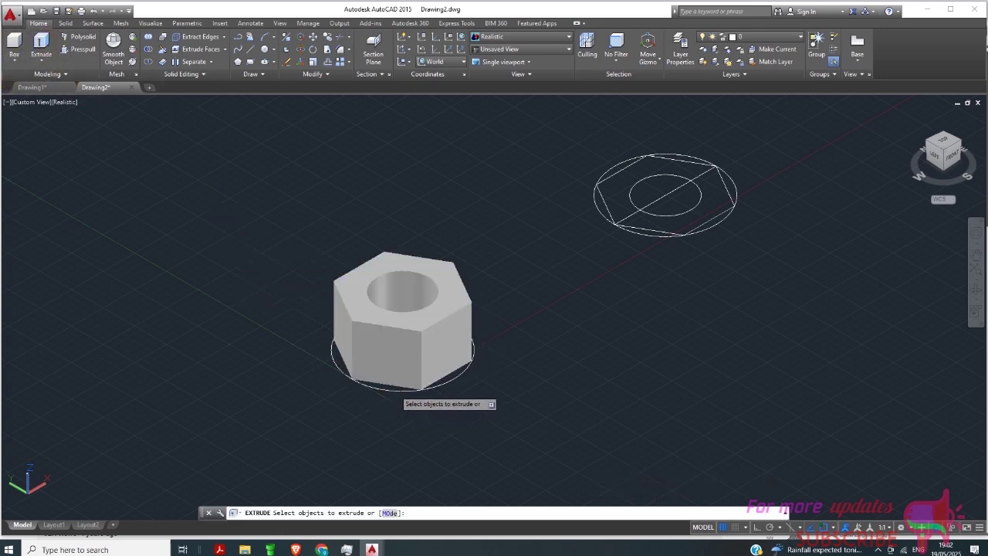
{"action": "left_click", "coordinate": [400, 390]}
{"action": "right_click", "coordinate": [397, 395]}
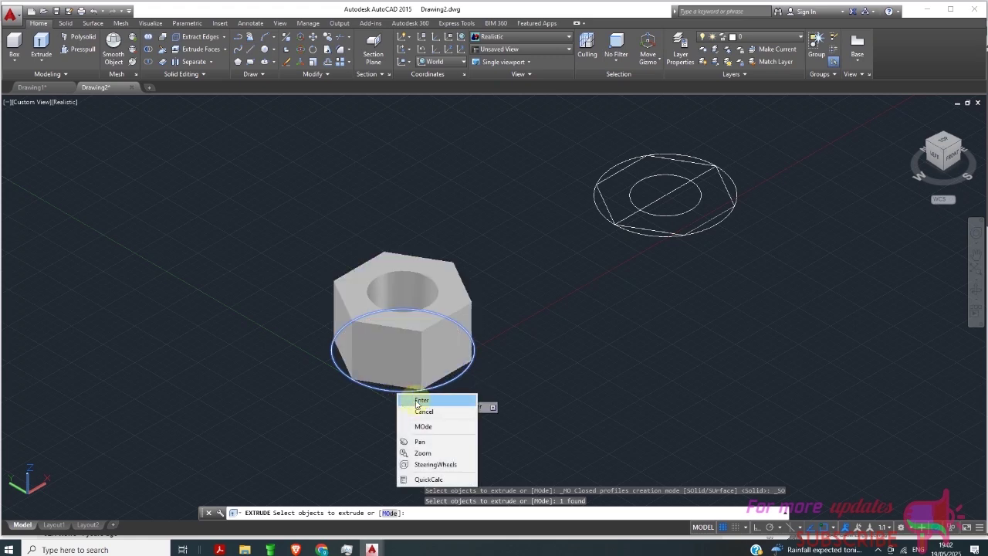
{"action": "left_click", "coordinate": [417, 402]}
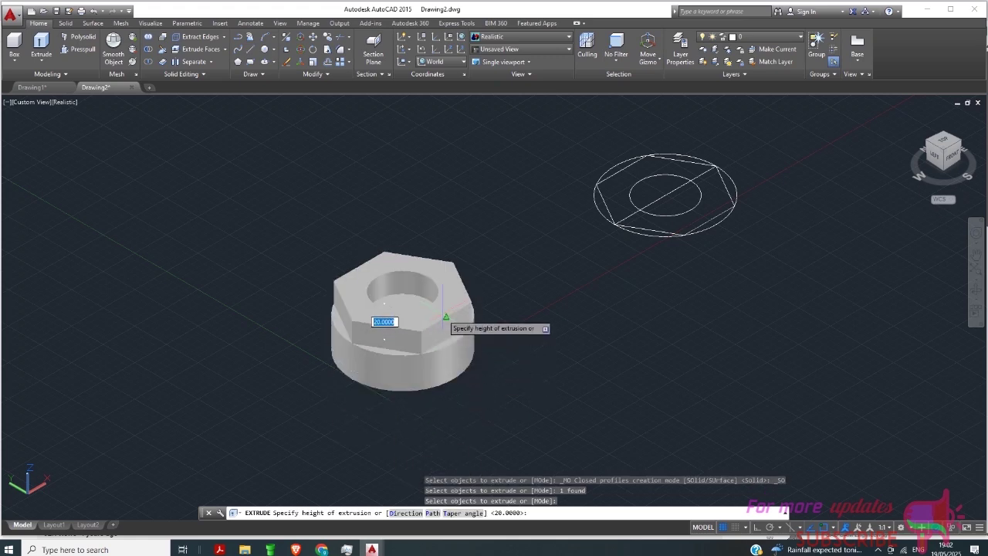
{"action": "type", "text": "20"}
{"action": "key", "text": "Return"}
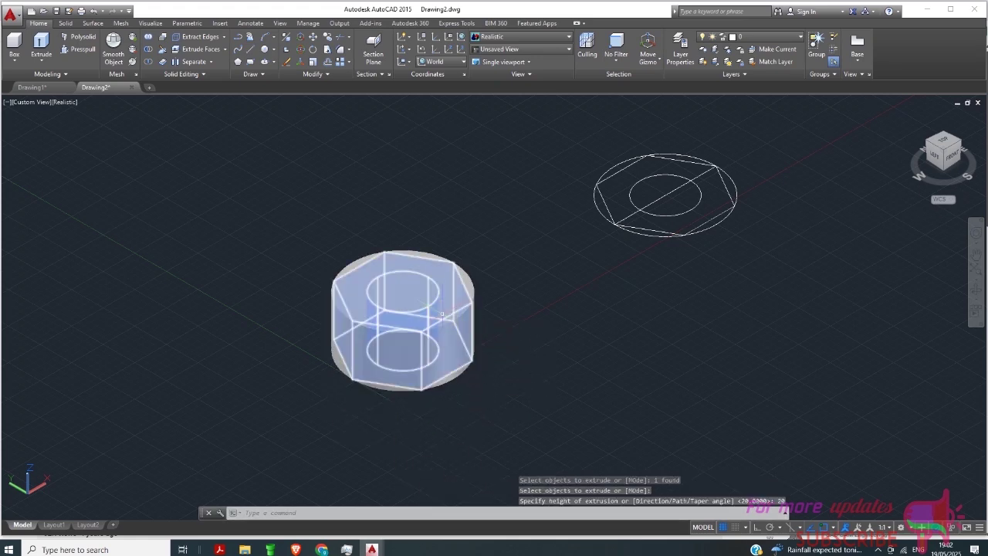
Step: Fillet the upper and lower circular edges of the outer cylinder with a 3 mm radius
{"action": "left_click", "coordinate": [341, 50]}
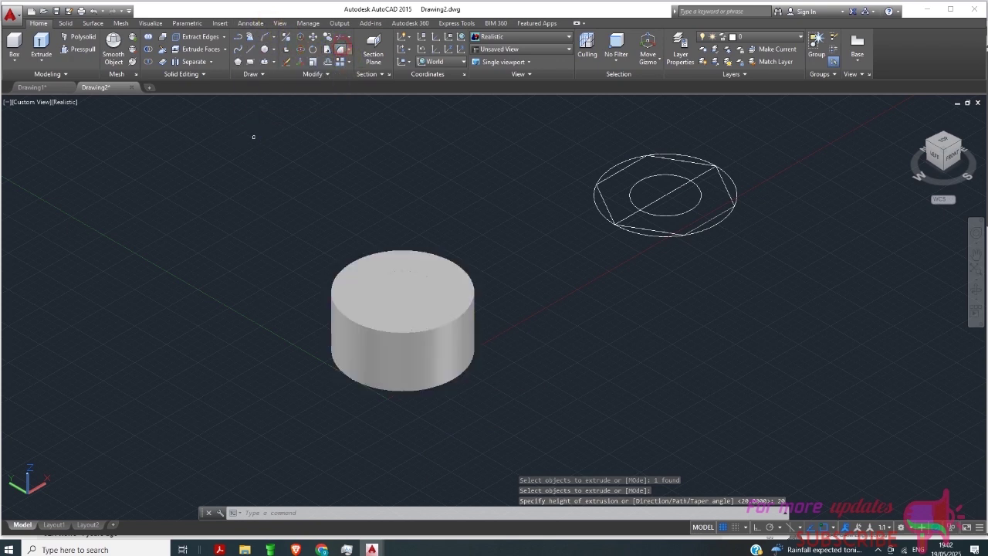
{"action": "left_click", "coordinate": [469, 311]}
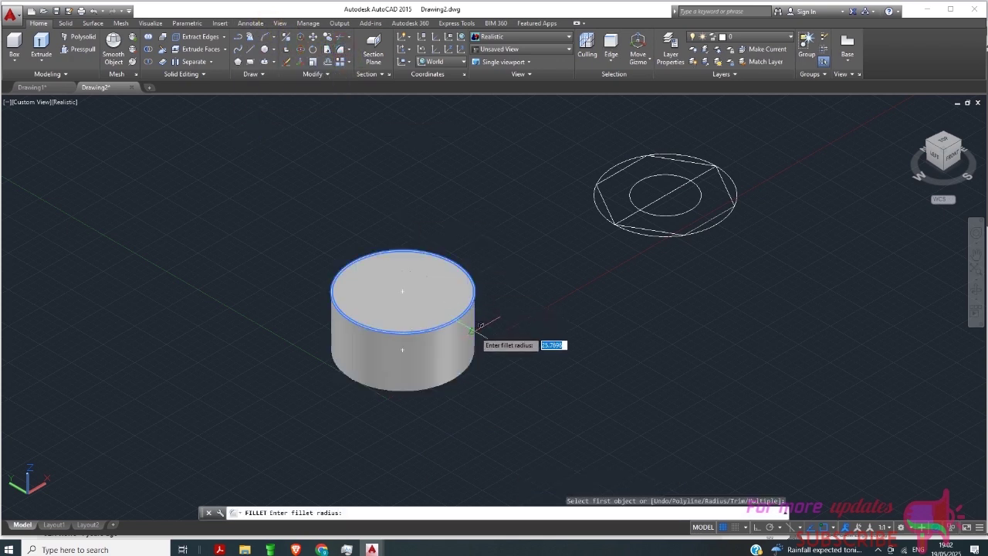
{"action": "left_click", "coordinate": [476, 336]}
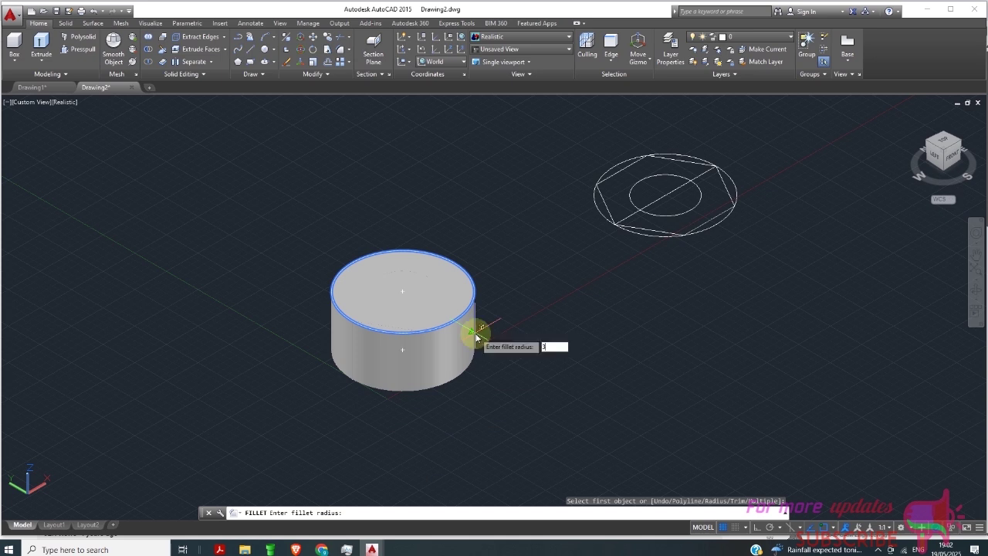
{"action": "type", "text": "3"}
{"action": "key", "text": "Return"}
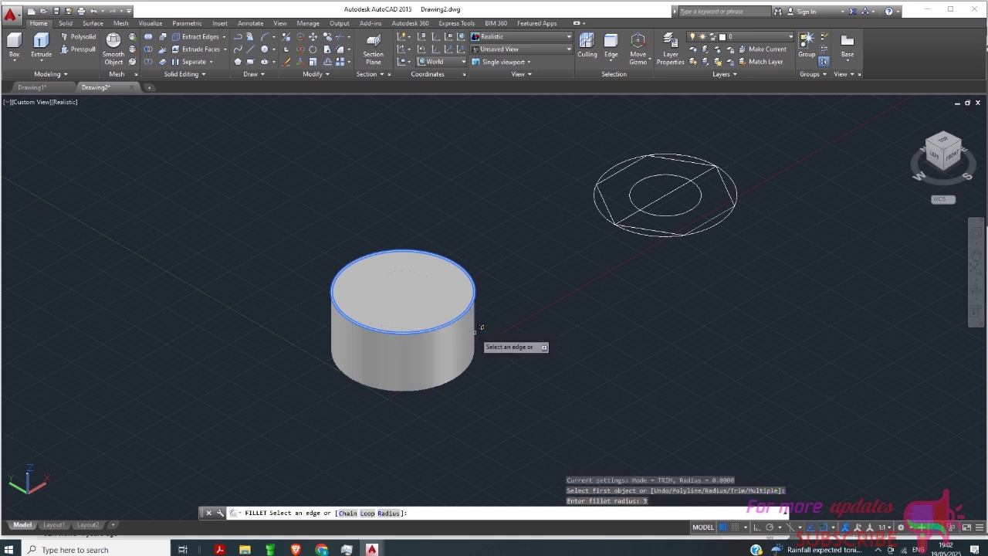
{"action": "left_click", "coordinate": [454, 391]}
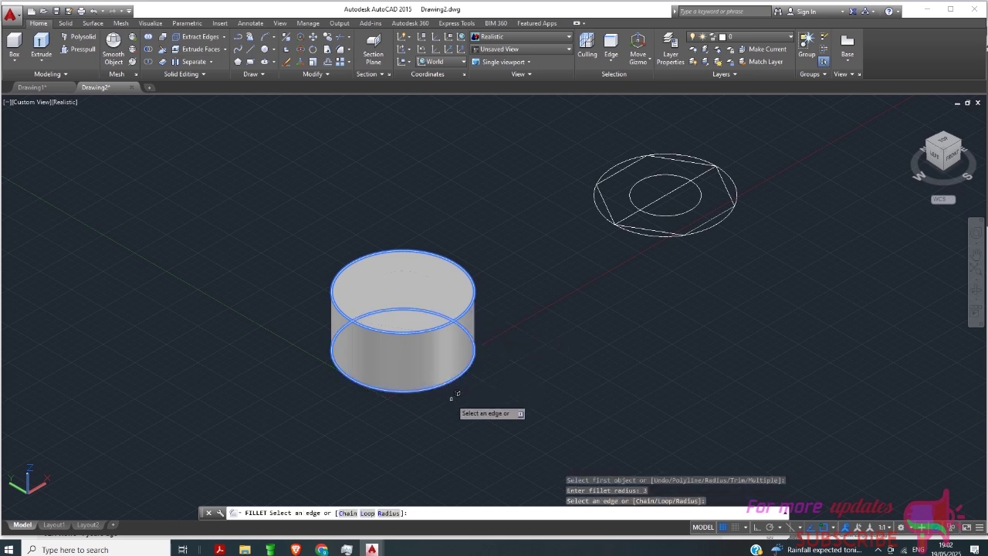
{"action": "key", "text": "Return"}
{"action": "scroll", "coordinate": [428, 332], "scroll_direction": "up", "scroll_amount": 2}
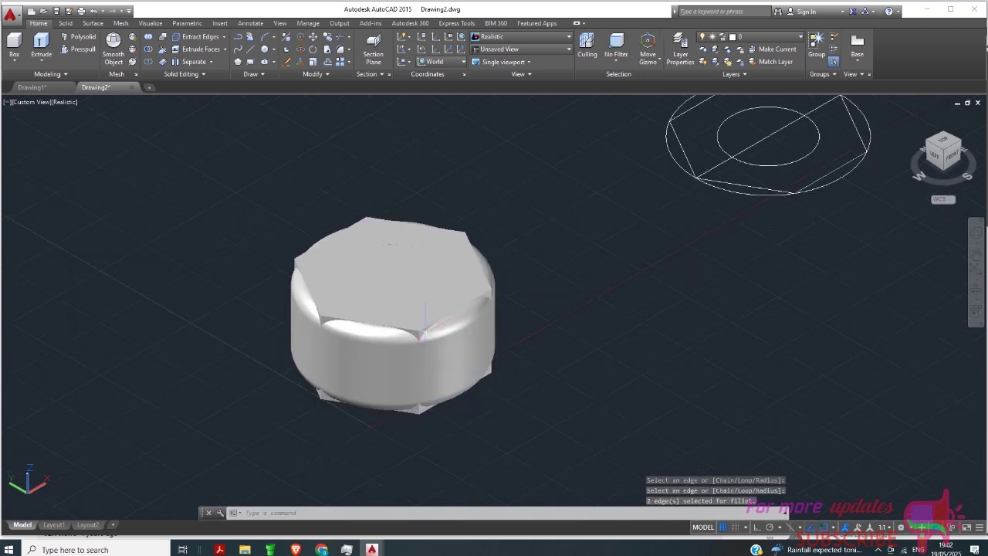
Step: Intersect the holed hexagonal prism with the filleted cylinder to round off the nut's corners
{"action": "left_click", "coordinate": [149, 69]}
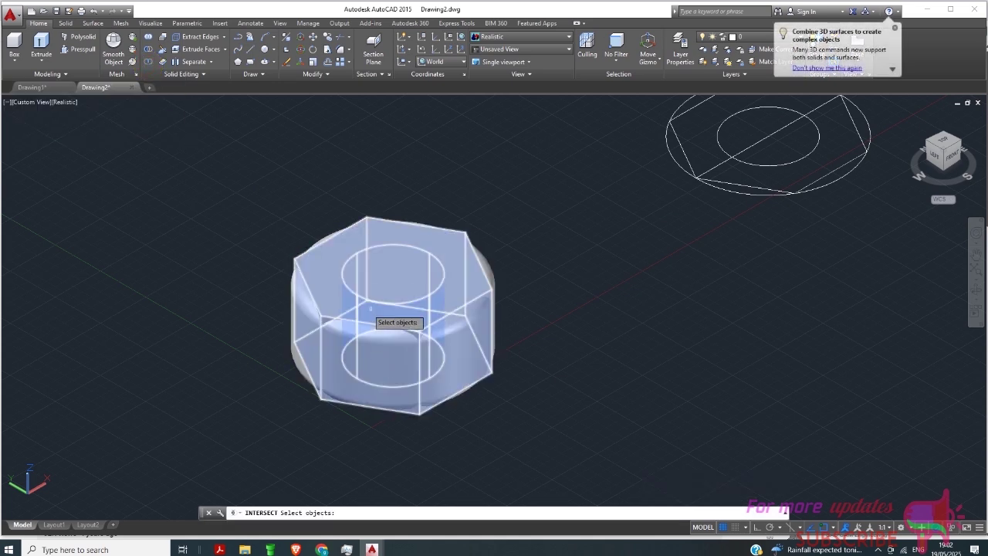
{"action": "left_click", "coordinate": [336, 300]}
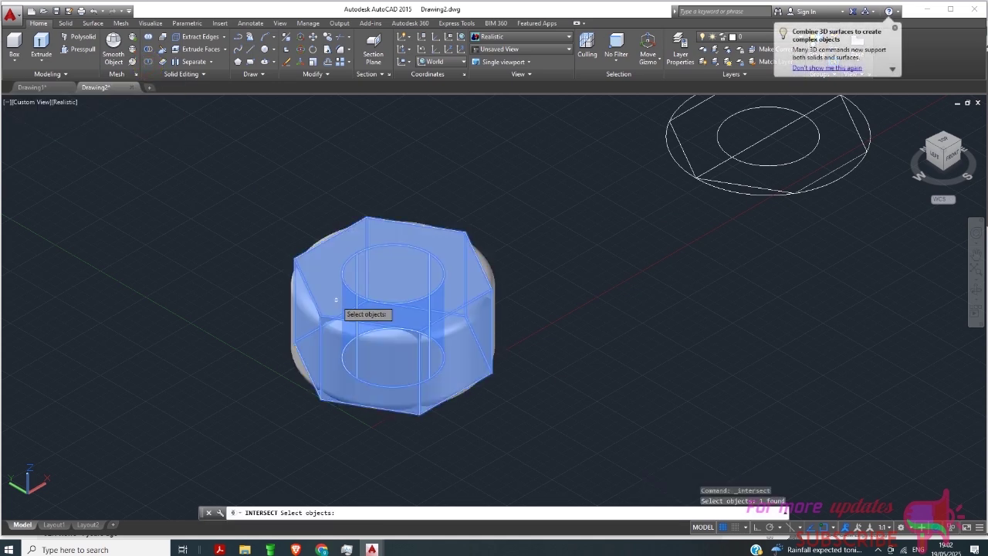
{"action": "left_click", "coordinate": [347, 356]}
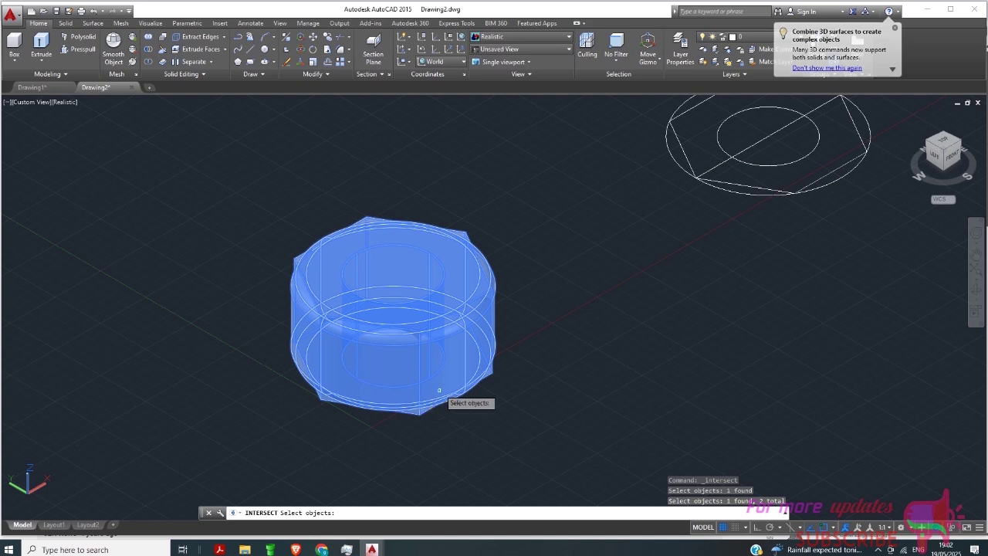
{"action": "key", "text": "Return"}
{"action": "scroll", "coordinate": [432, 363], "scroll_direction": "up", "scroll_amount": 2}
{"action": "scroll", "coordinate": [386, 340], "scroll_direction": "down", "scroll_amount": 3}
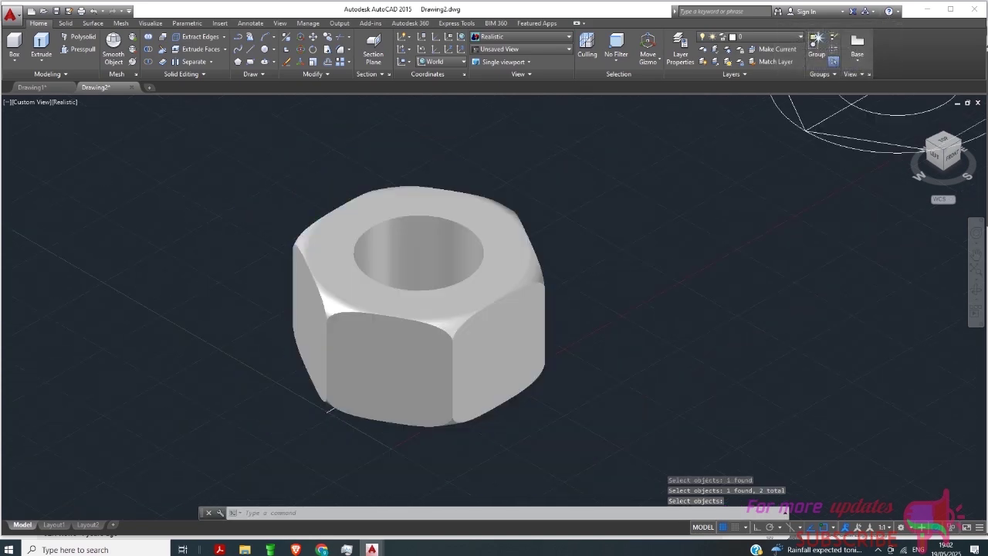
{"action": "scroll", "coordinate": [462, 353], "scroll_direction": "up", "scroll_amount": 3}
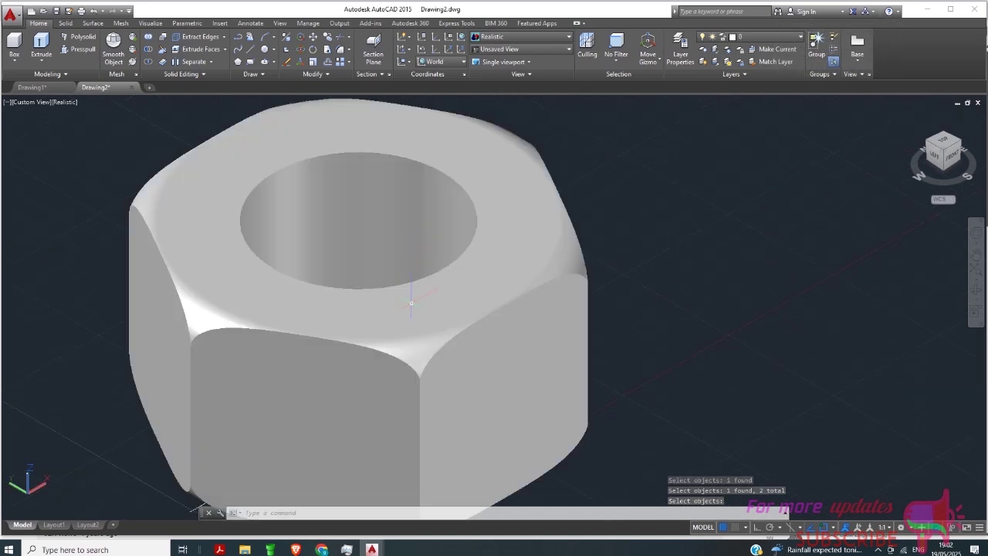
{"action": "scroll", "coordinate": [398, 341], "scroll_direction": "down", "scroll_amount": 4}
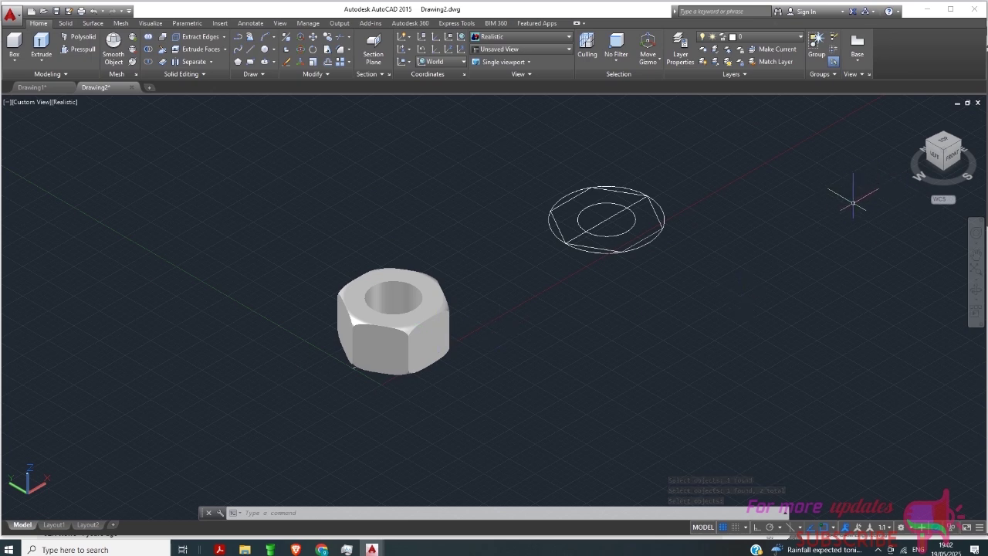
{"action": "middle_click_drag", "start_coordinate": [863, 191], "coordinate": [838, 250], "text": "shift"}
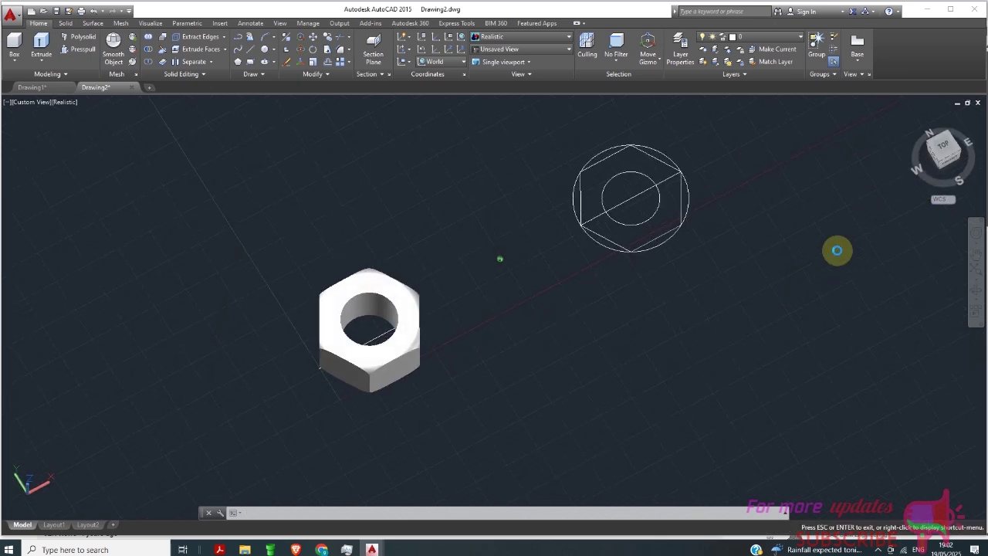
Step: Start a helix centred on the nut's hole with a base radius and top radius of 10 mm
{"action": "scroll", "coordinate": [837, 251], "scroll_direction": "up", "scroll_amount": 2}
{"action": "scroll", "coordinate": [727, 218], "scroll_direction": "down", "scroll_amount": 2}
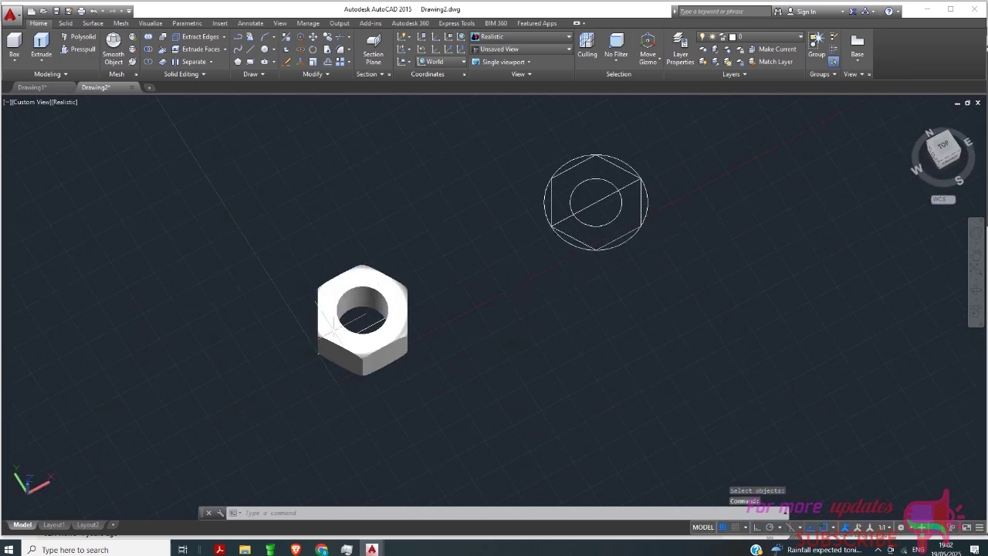
{"action": "scroll", "coordinate": [337, 323], "scroll_direction": "up", "scroll_amount": 5}
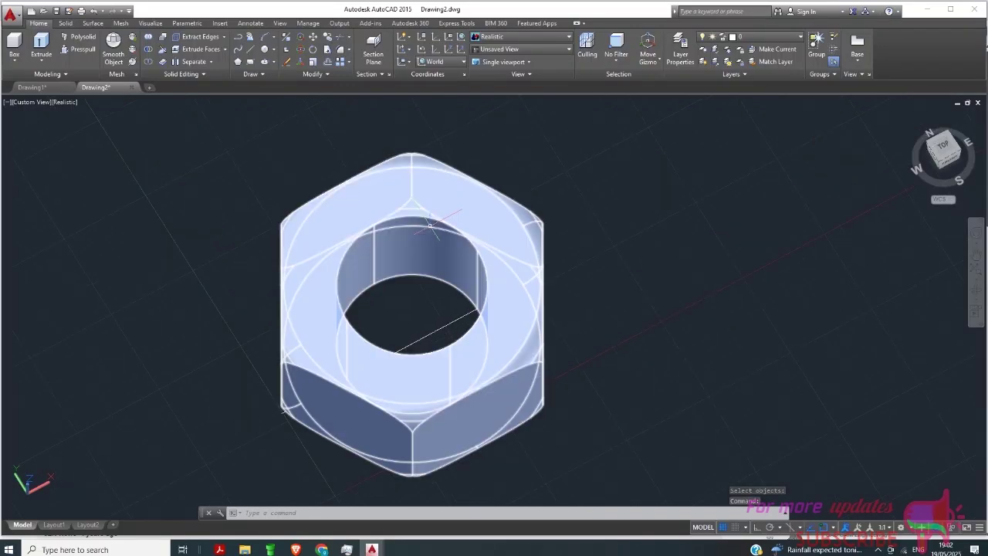
{"action": "scroll", "coordinate": [332, 262], "scroll_direction": "down", "scroll_amount": 2}
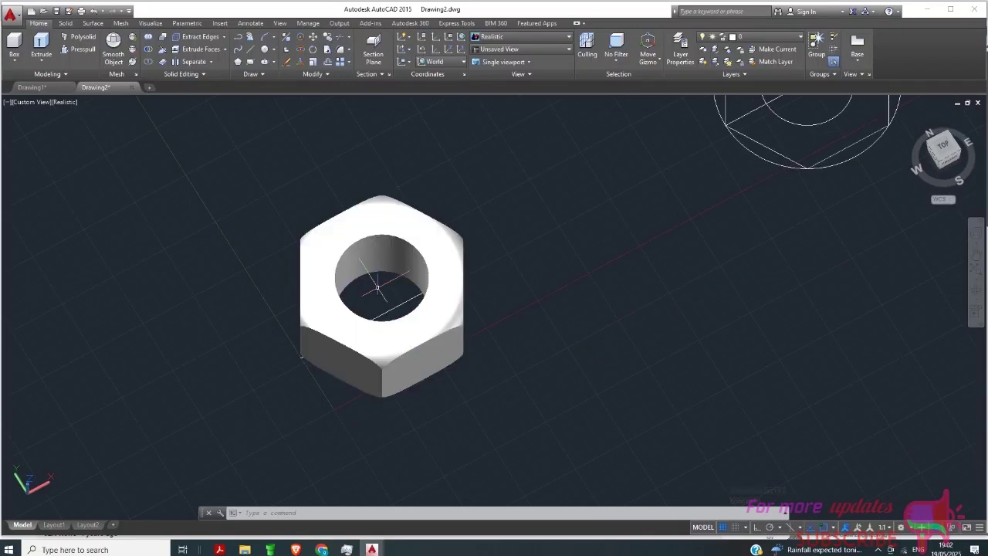
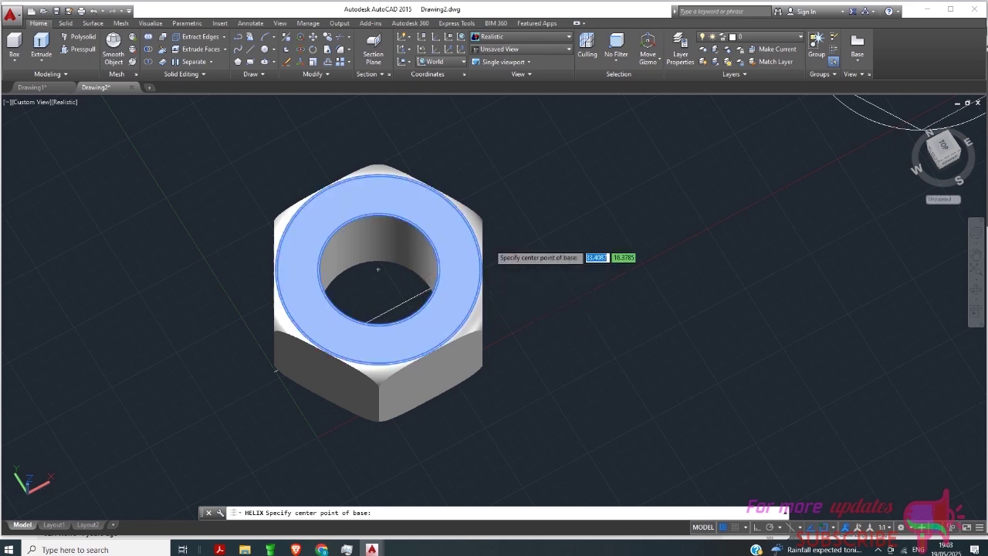
{"action": "middle_click_drag", "start_coordinate": [508, 220], "coordinate": [510, 274], "text": "shift"}
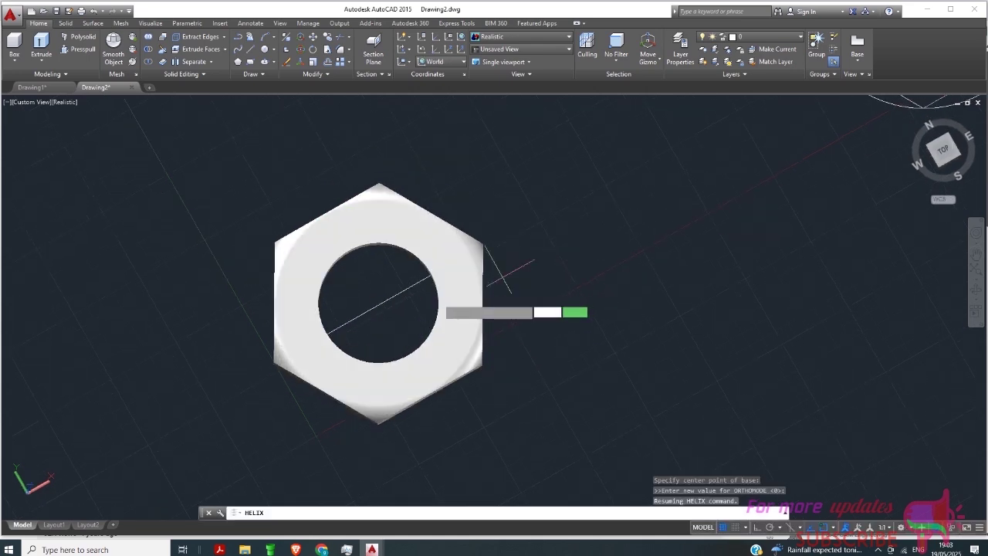
{"action": "left_click", "coordinate": [379, 306]}
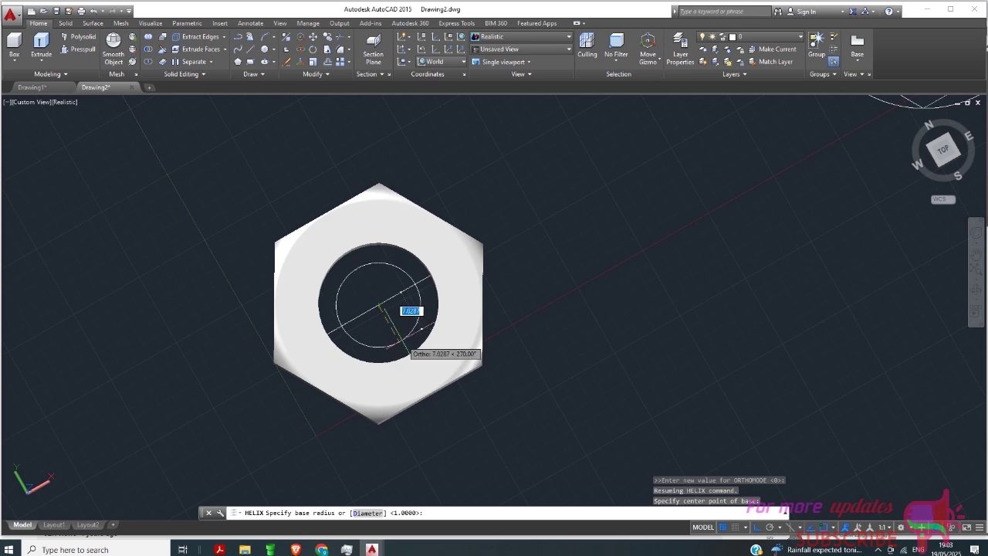
{"action": "type", "text": "10"}
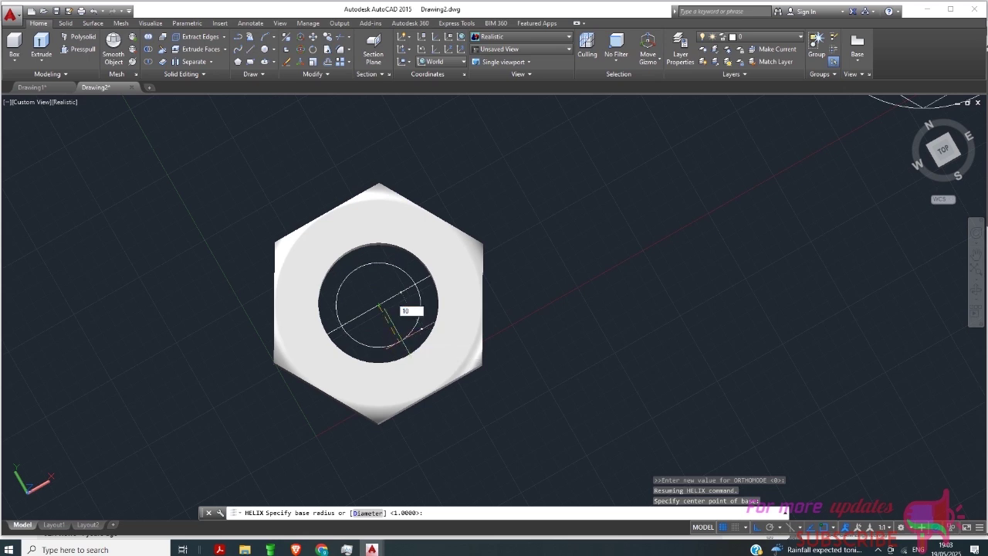
{"action": "key", "text": "Return"}
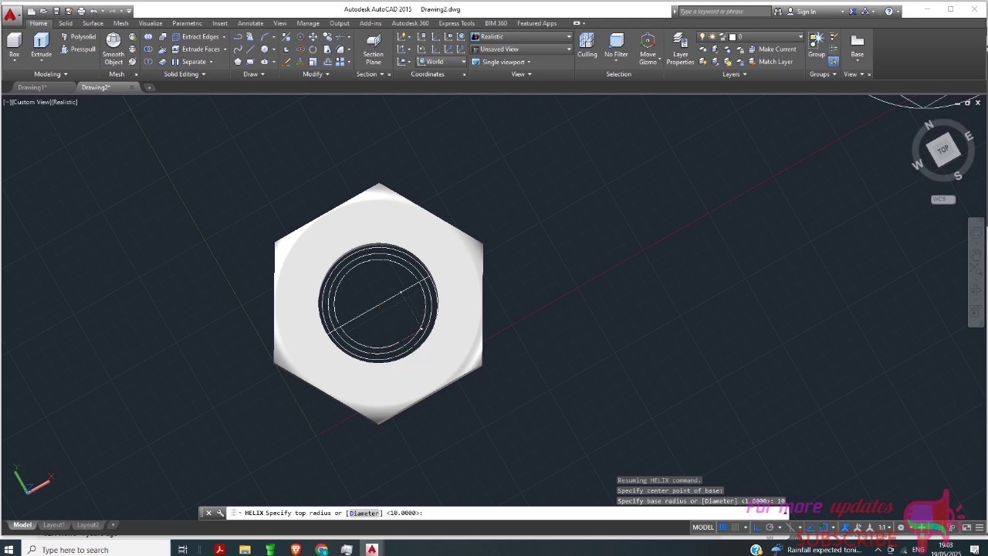
{"action": "key", "text": "Return"}
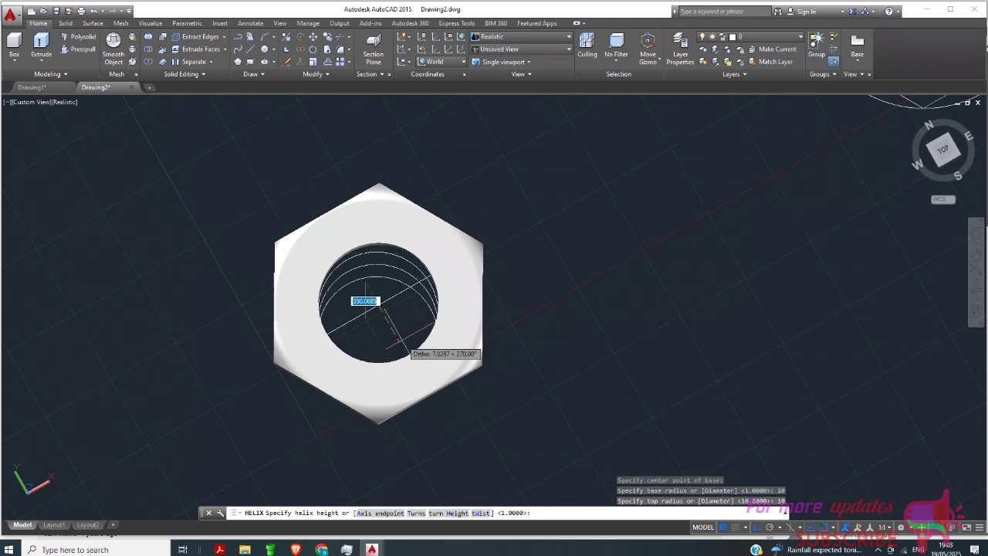
Step: Give the helix 10 turns and a height of 20 mm so it runs up through the nut's hole
{"action": "left_click", "coordinate": [418, 514]}
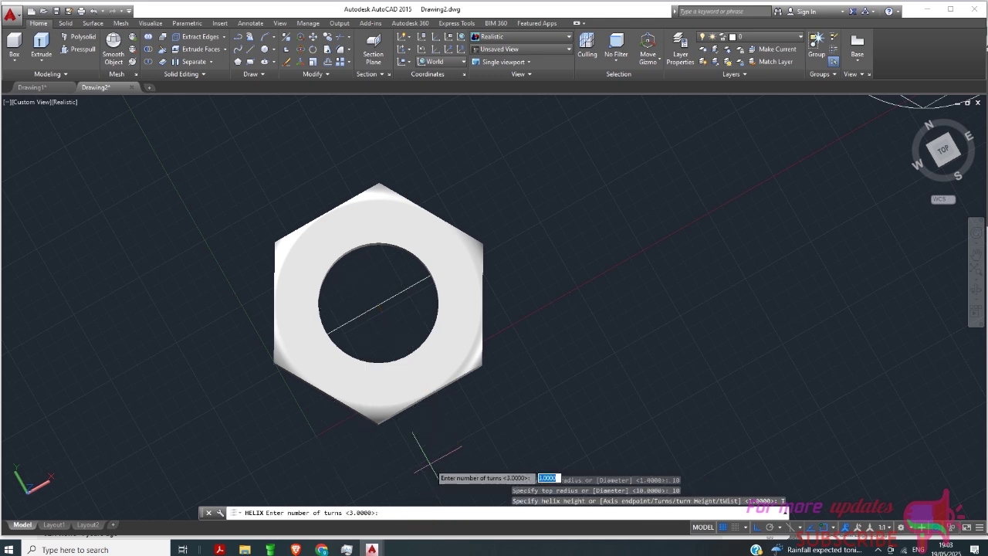
{"action": "type", "text": "10"}
{"action": "key", "text": "Return"}
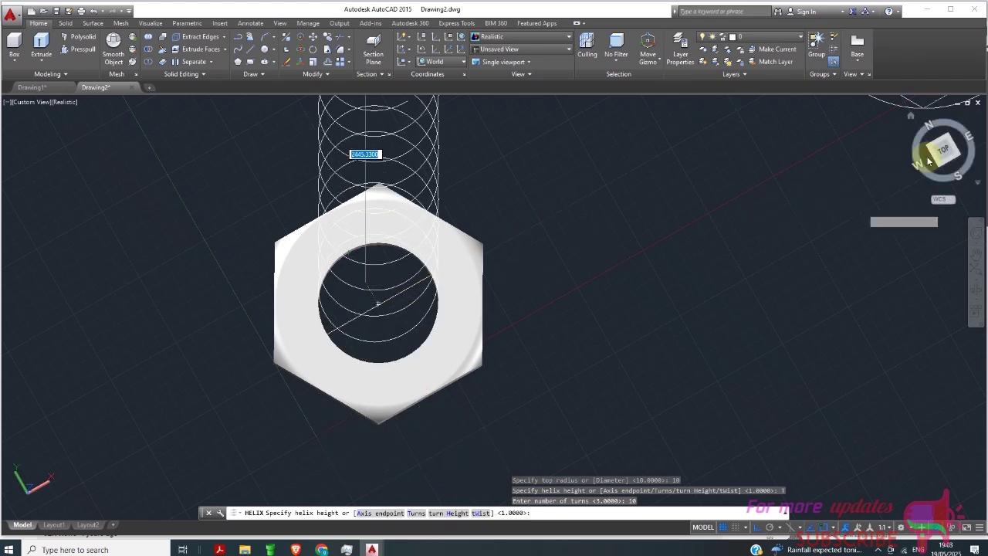
{"action": "middle_click_drag", "start_coordinate": [651, 147], "coordinate": [662, 152], "text": "shift"}
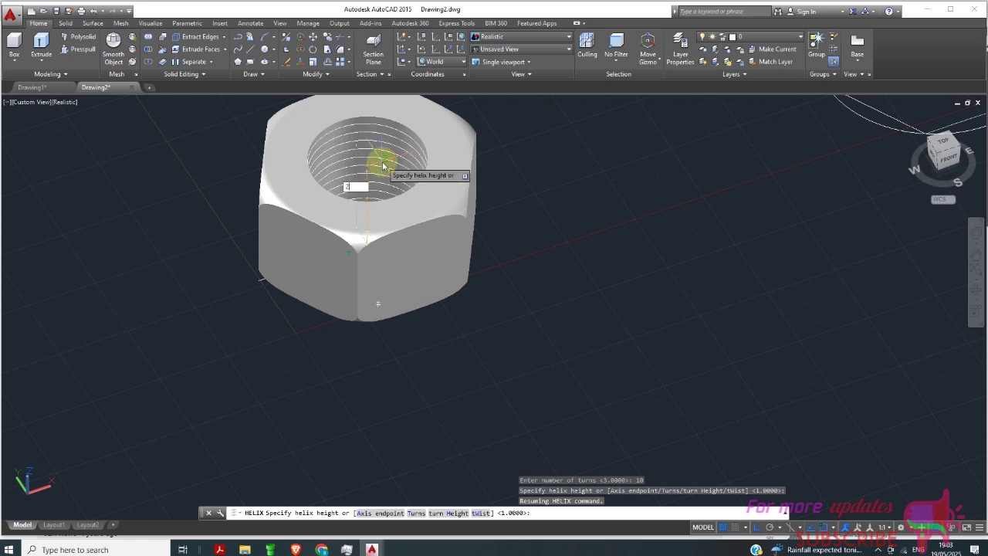
{"action": "key", "text": "Return"}
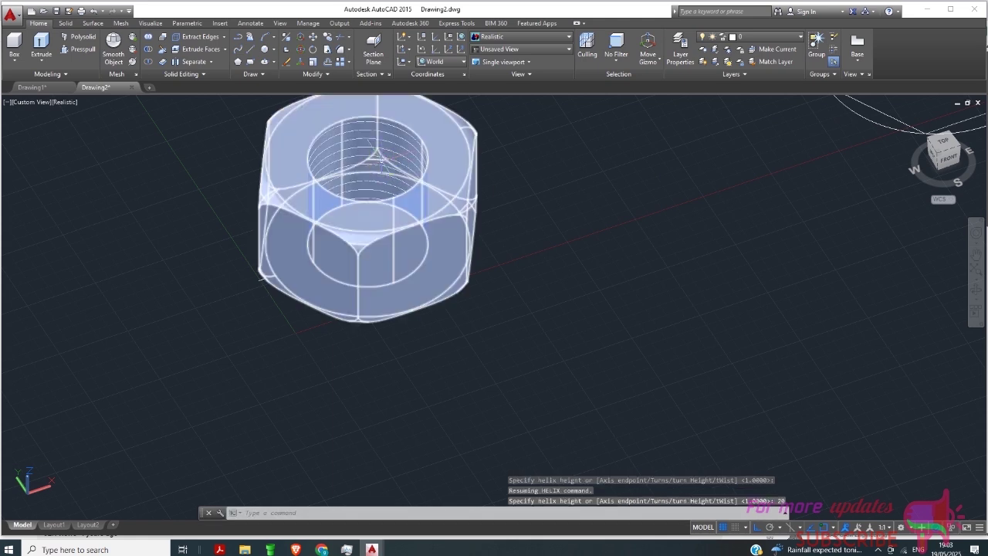
{"action": "scroll", "coordinate": [371, 193], "scroll_direction": "down", "scroll_amount": 4}
{"action": "scroll", "coordinate": [376, 224], "scroll_direction": "up", "scroll_amount": 3}
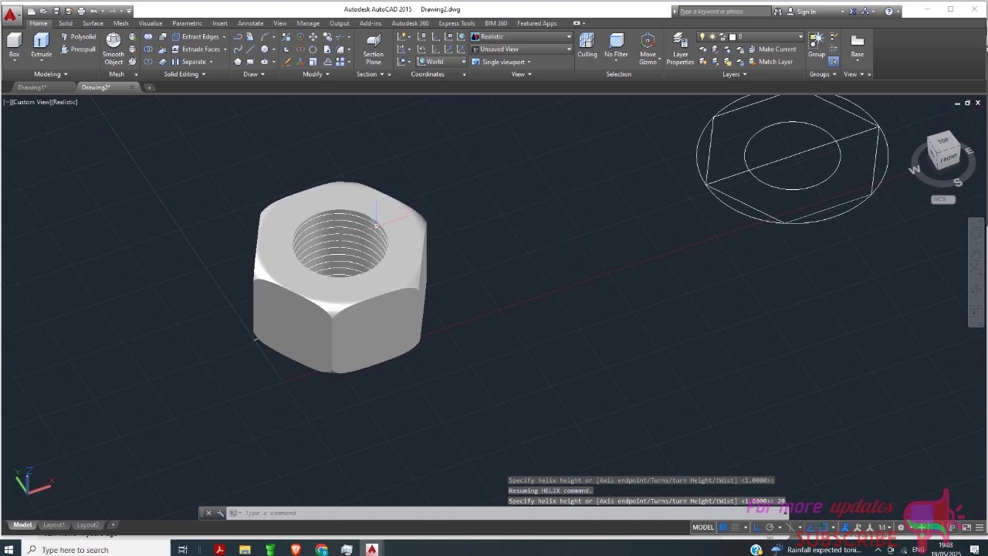
{"action": "scroll", "coordinate": [376, 224], "scroll_direction": "up", "scroll_amount": 2}
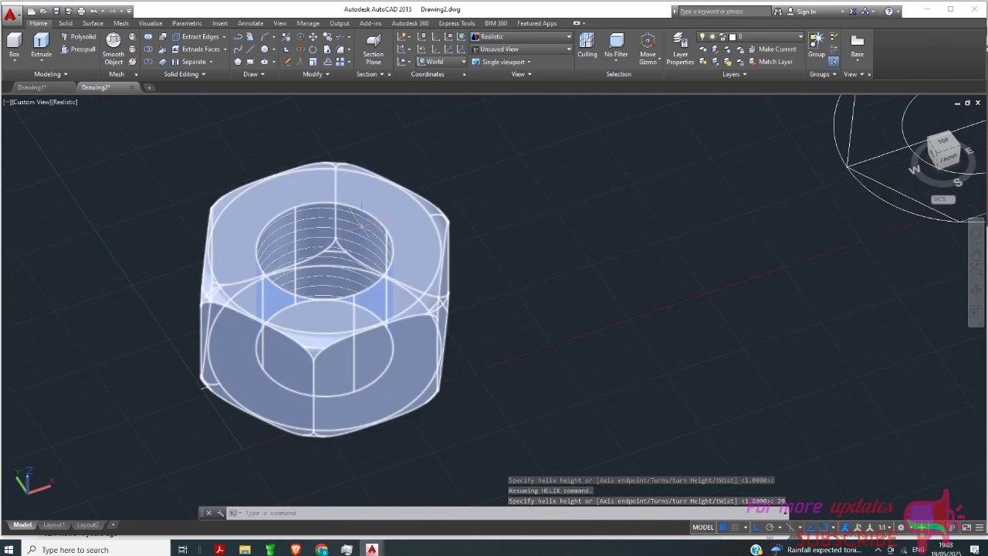
{"action": "scroll", "coordinate": [348, 232], "scroll_direction": "down", "scroll_amount": 3}
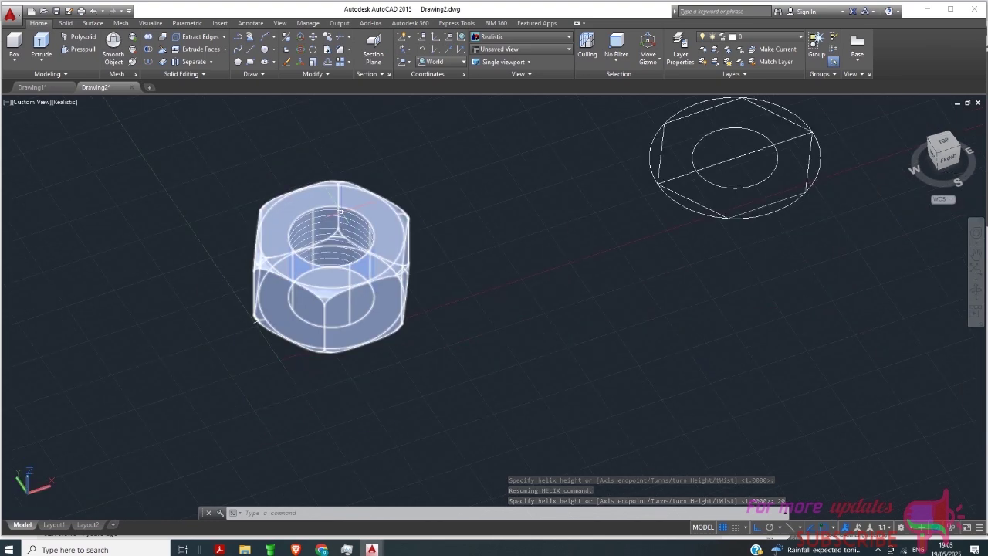
Step: Draw a circle of 0.5 mm radius in the empty space between the nut and the second profile
{"action": "left_click", "coordinate": [40, 64]}
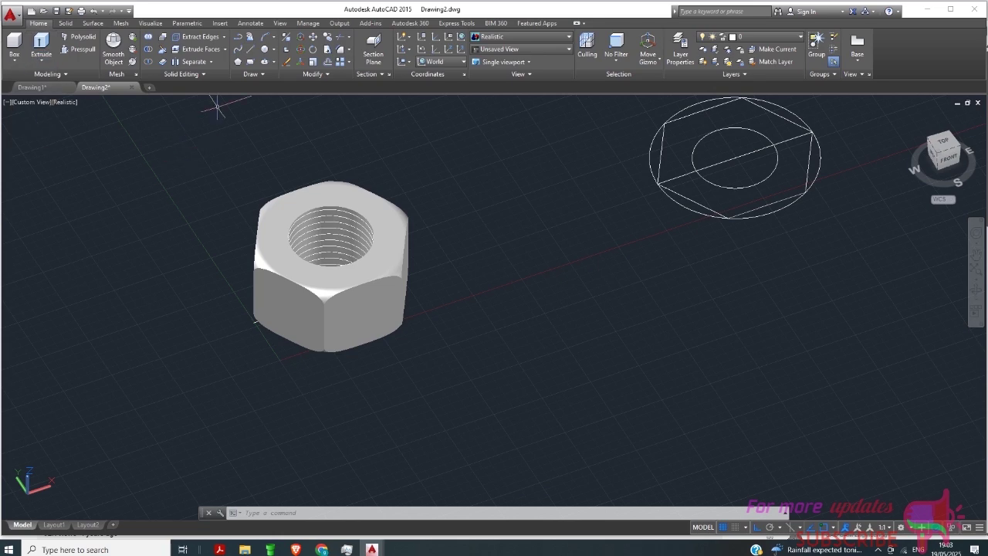
{"action": "left_click", "coordinate": [264, 49]}
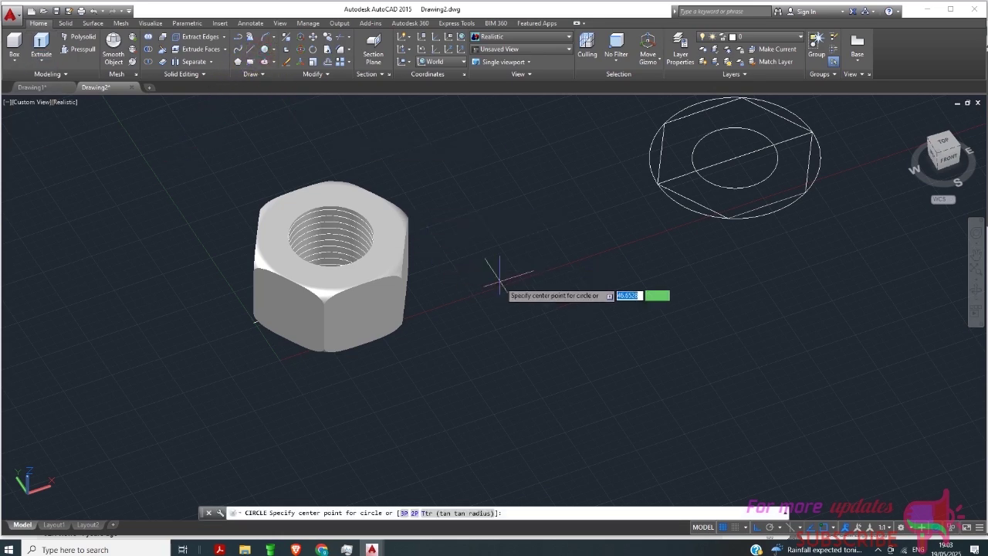
{"action": "scroll", "coordinate": [514, 267], "scroll_direction": "up", "scroll_amount": 1}
{"action": "left_click", "coordinate": [512, 271]}
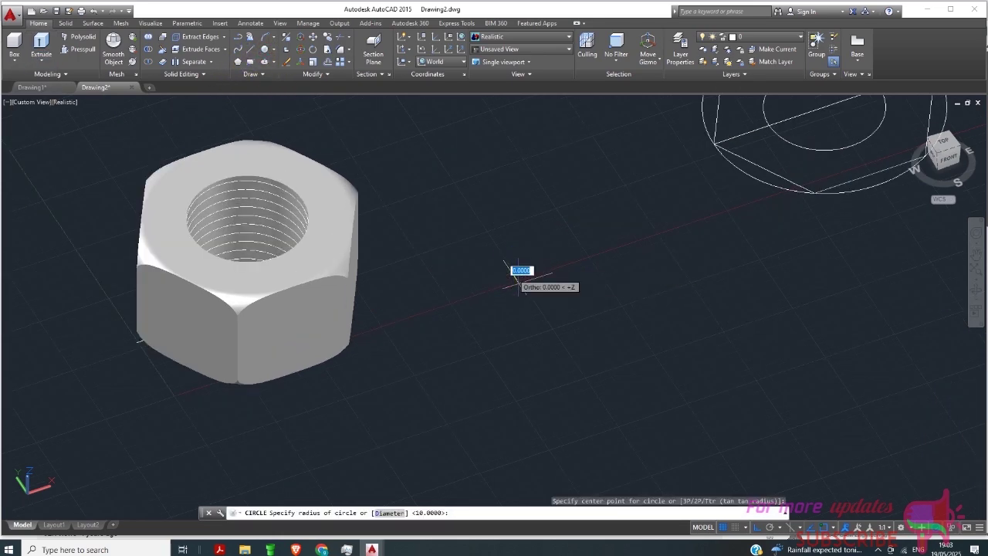
{"action": "type", "text": "0.5"}
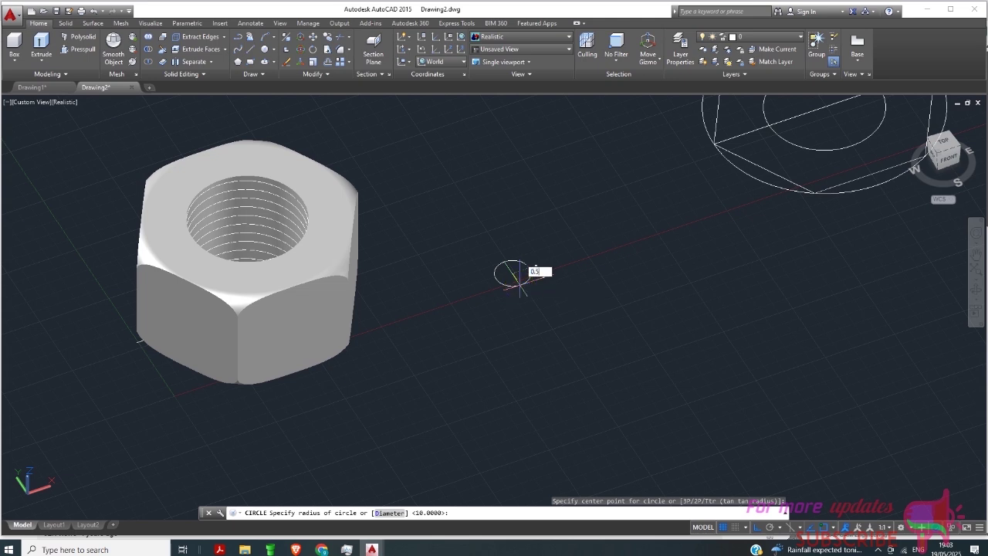
{"action": "key", "text": "Return"}
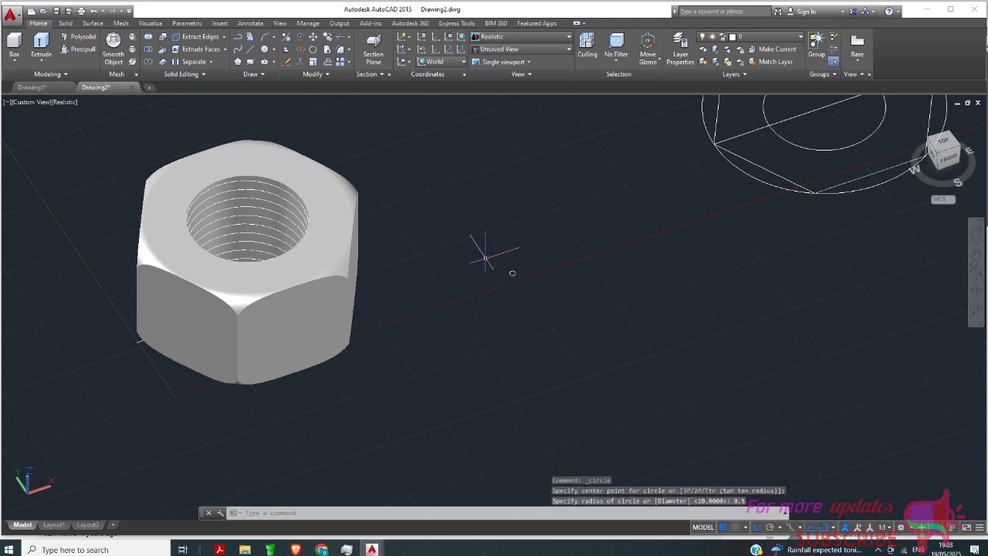
Step: Sweep the 0.5 mm radius circle along the helix to form a solid thread coil inside the nut's hole
{"action": "left_click", "coordinate": [41, 59]}
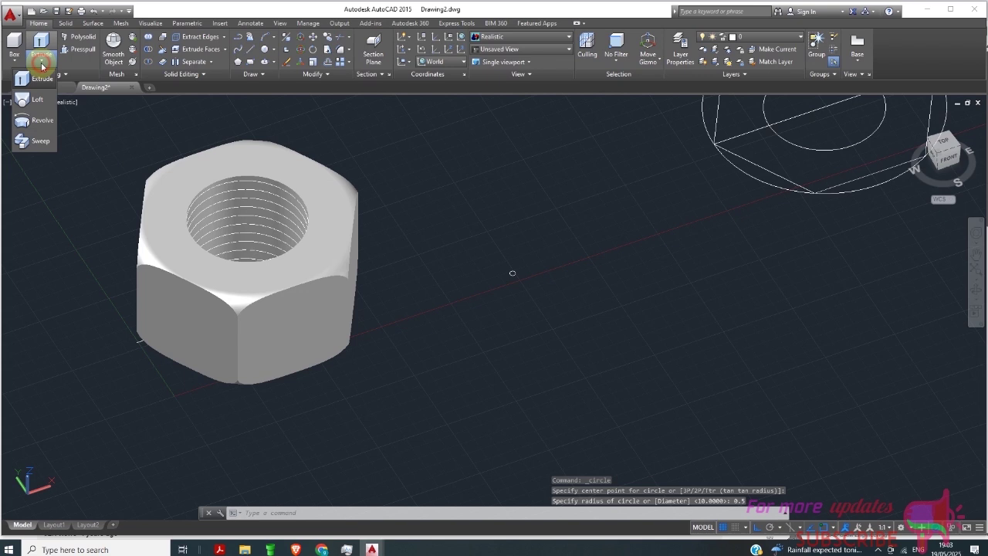
{"action": "left_click", "coordinate": [34, 141]}
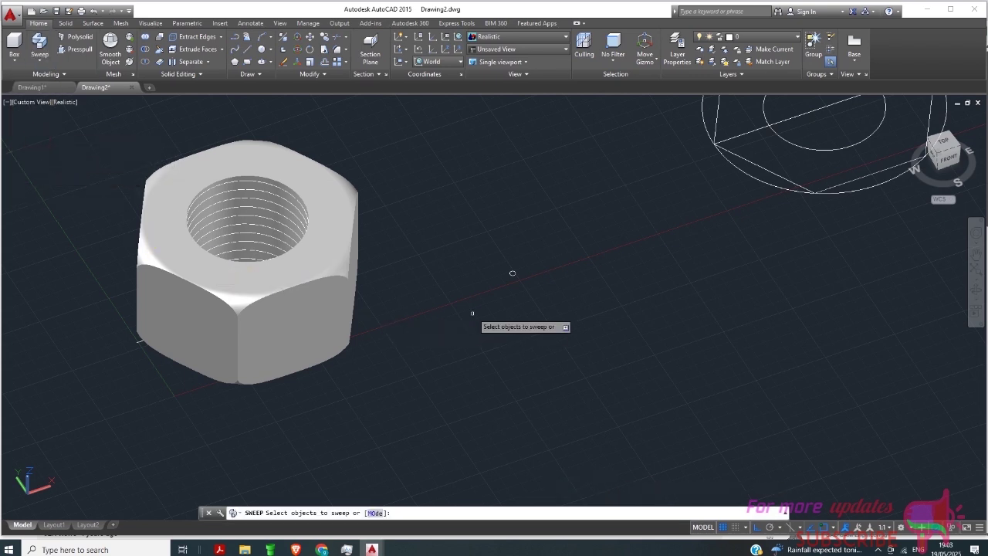
{"action": "scroll", "coordinate": [510, 271], "scroll_direction": "up", "scroll_amount": 4}
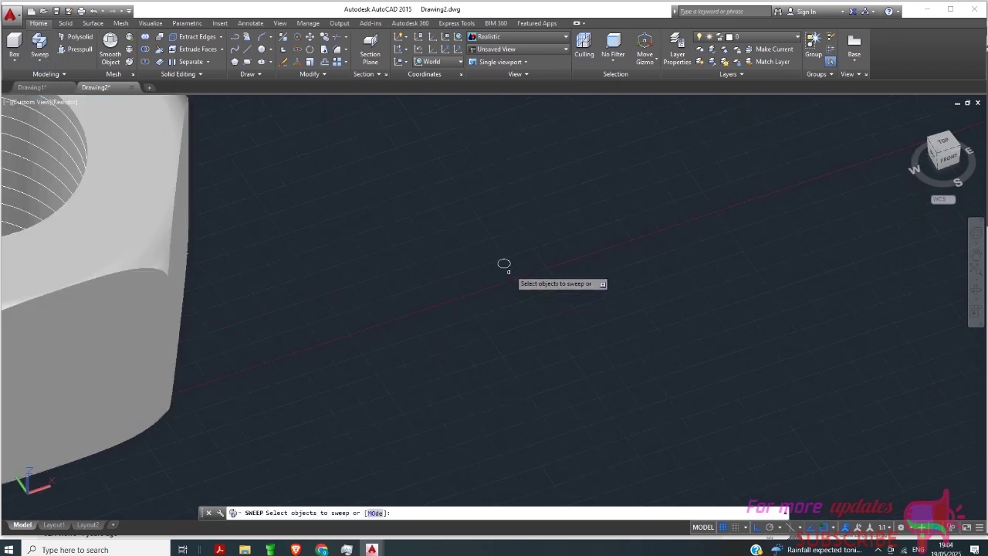
{"action": "left_click", "coordinate": [506, 263]}
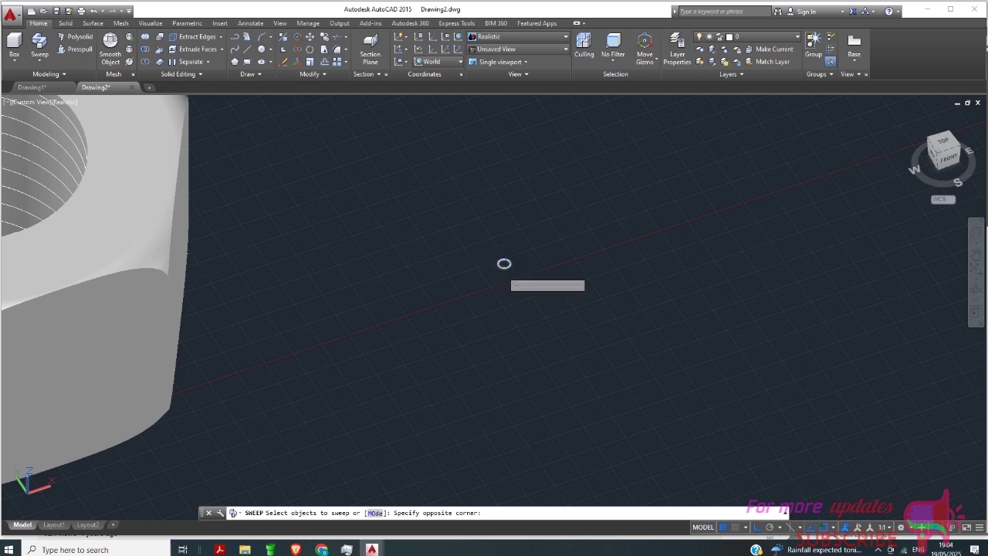
{"action": "left_click", "coordinate": [504, 278]}
{"action": "right_click", "coordinate": [502, 275]}
{"action": "left_click", "coordinate": [526, 286]}
{"action": "scroll", "coordinate": [680, 270], "scroll_direction": "down", "scroll_amount": 4}
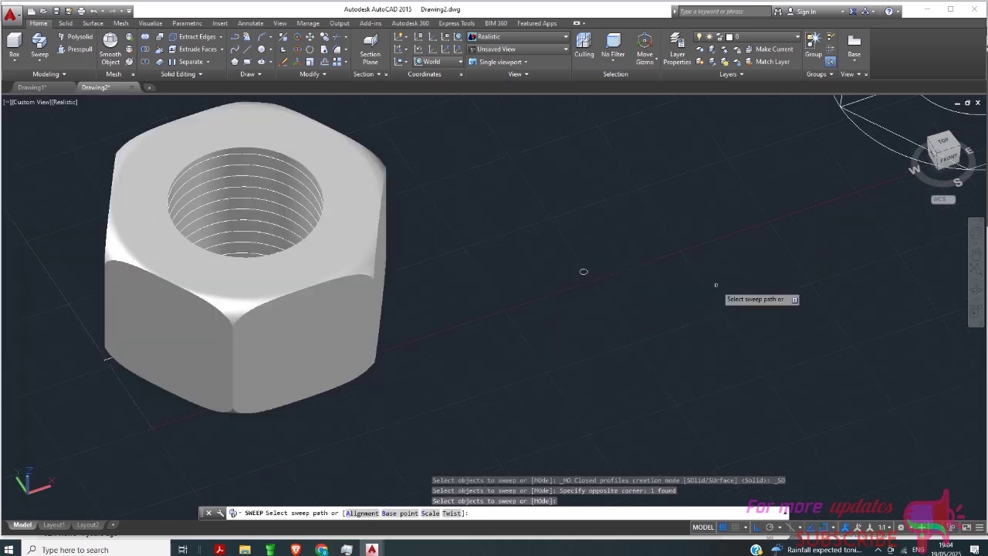
{"action": "scroll", "coordinate": [234, 151], "scroll_direction": "up", "scroll_amount": 6}
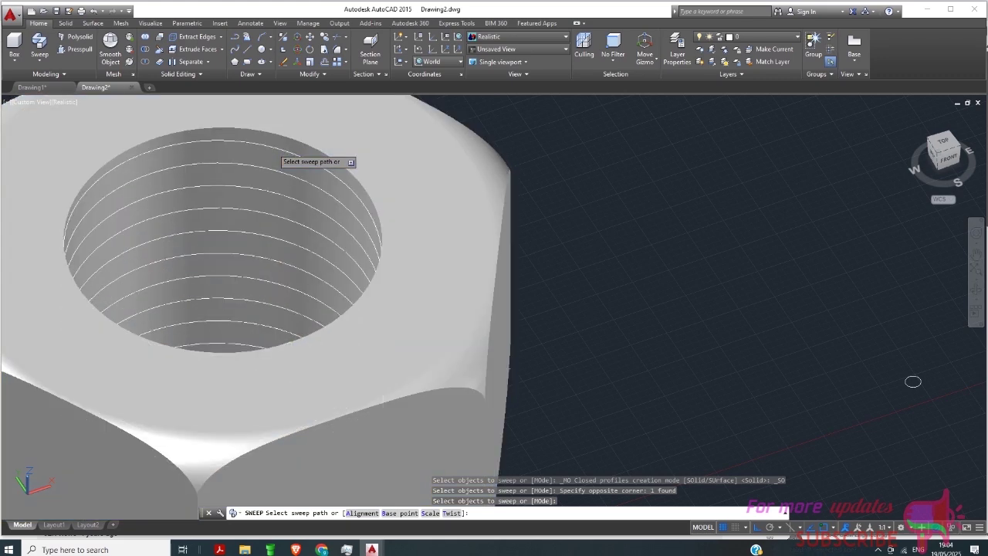
{"action": "left_click", "coordinate": [272, 143]}
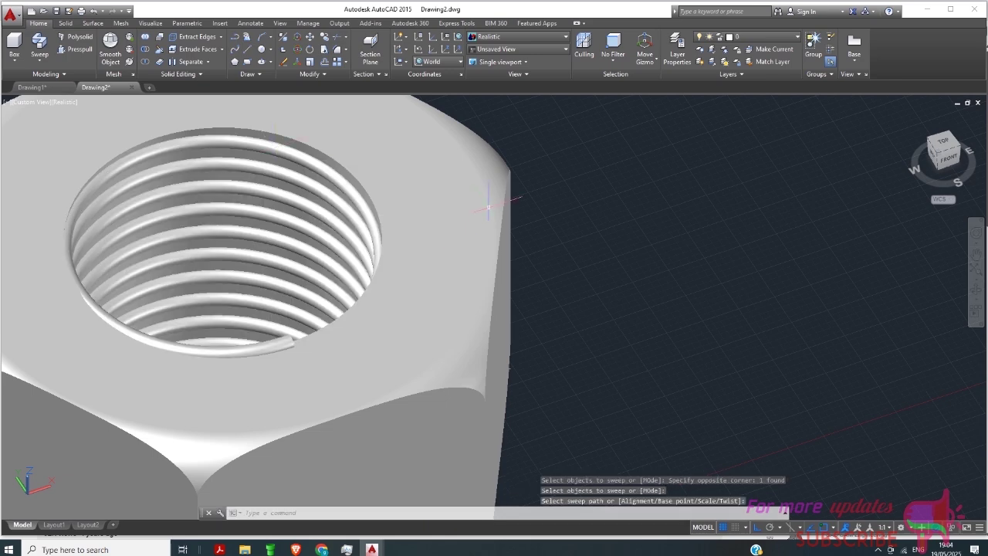
{"action": "scroll", "coordinate": [474, 131], "scroll_direction": "down", "scroll_amount": 8}
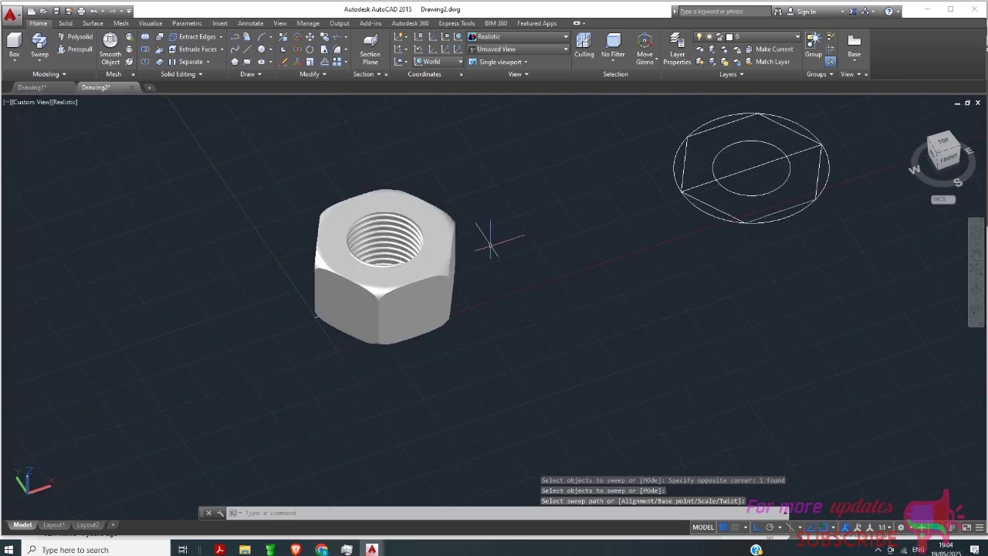
Step: Try to subtract the thread coil from the nut with both solids selected as the objects to subtract from
{"action": "scroll", "coordinate": [363, 185], "scroll_direction": "up", "scroll_amount": 4}
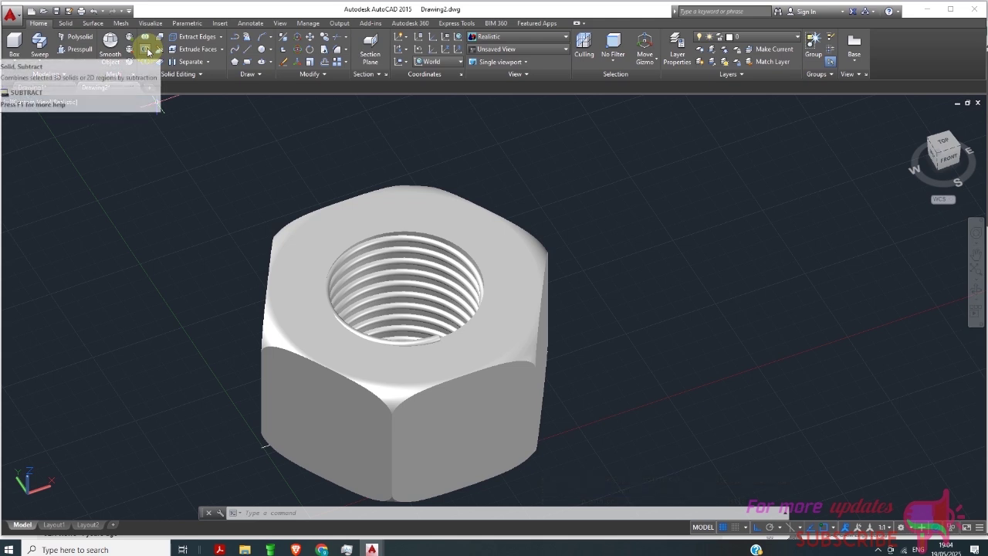
{"action": "left_click", "coordinate": [148, 51]}
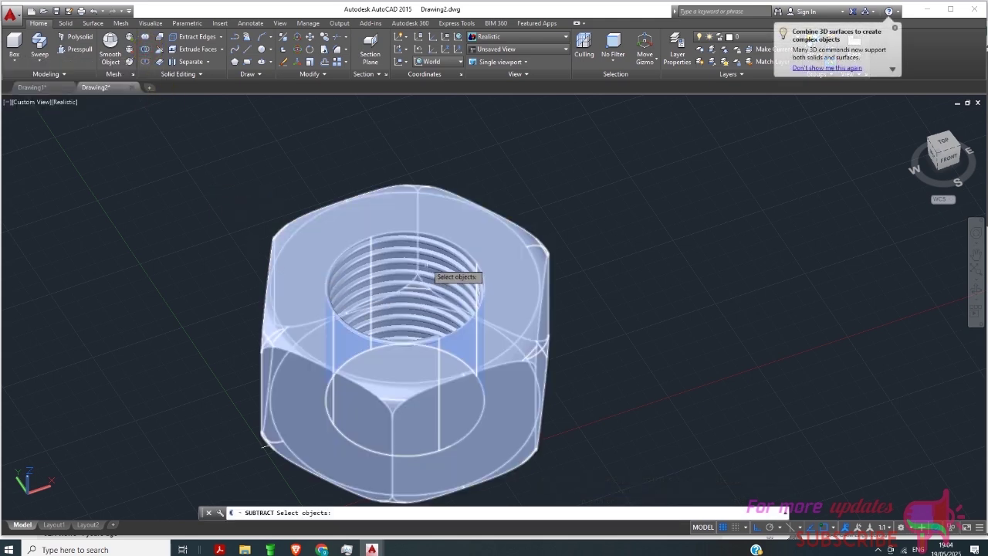
{"action": "left_click", "coordinate": [466, 239]}
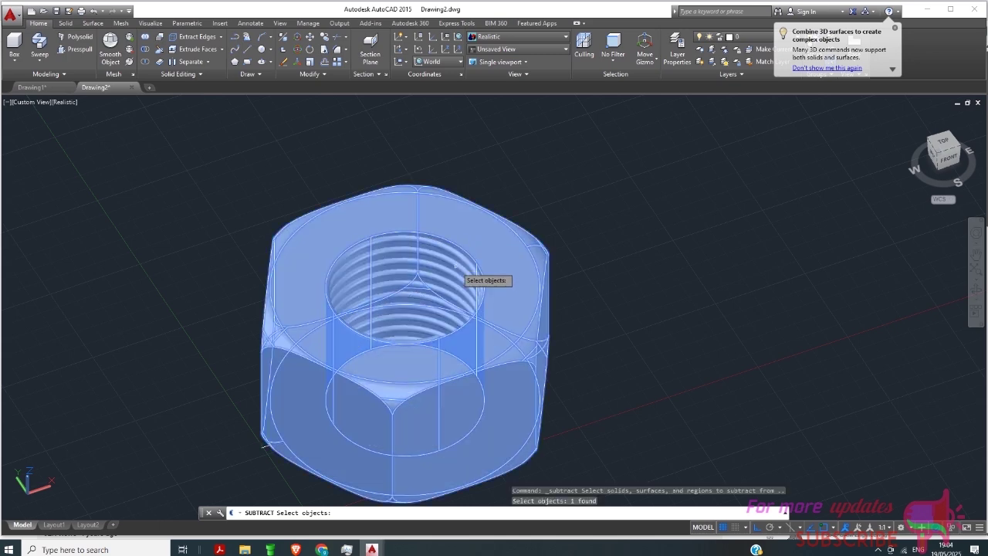
{"action": "left_click", "coordinate": [458, 267]}
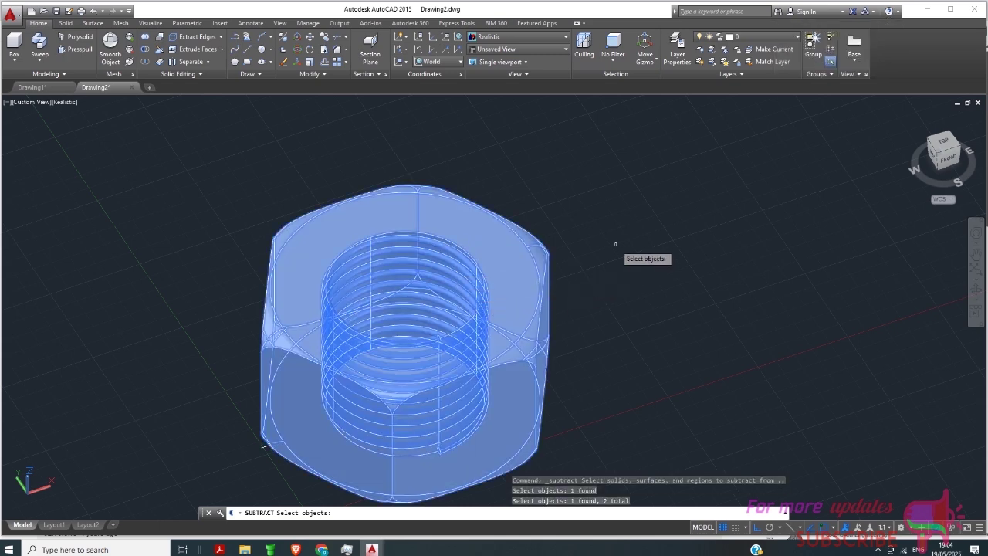
{"action": "key", "text": "Return"}
{"action": "key", "text": "Return"}
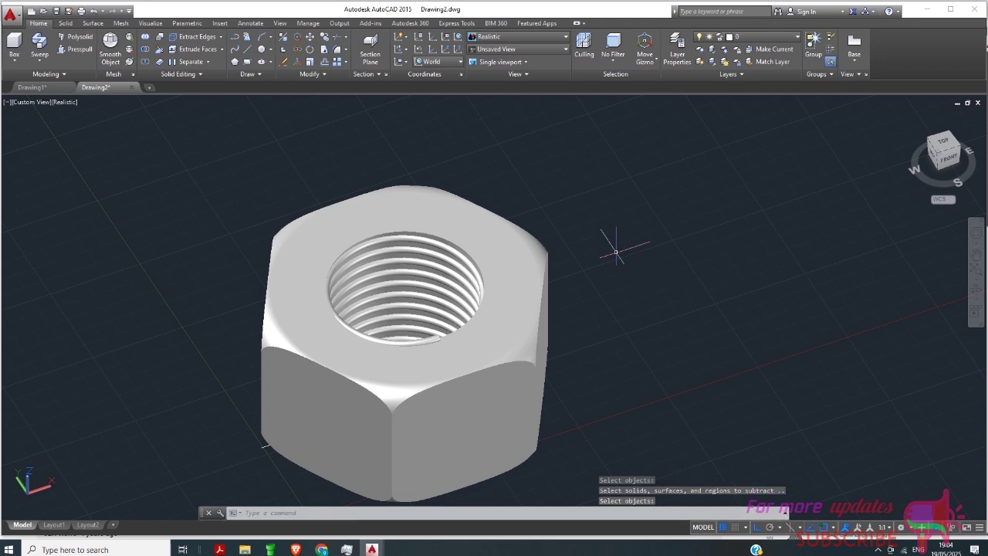
Step: Subtract the helical thread coil from the nut body to cut the internal thread
{"action": "left_click", "coordinate": [145, 52]}
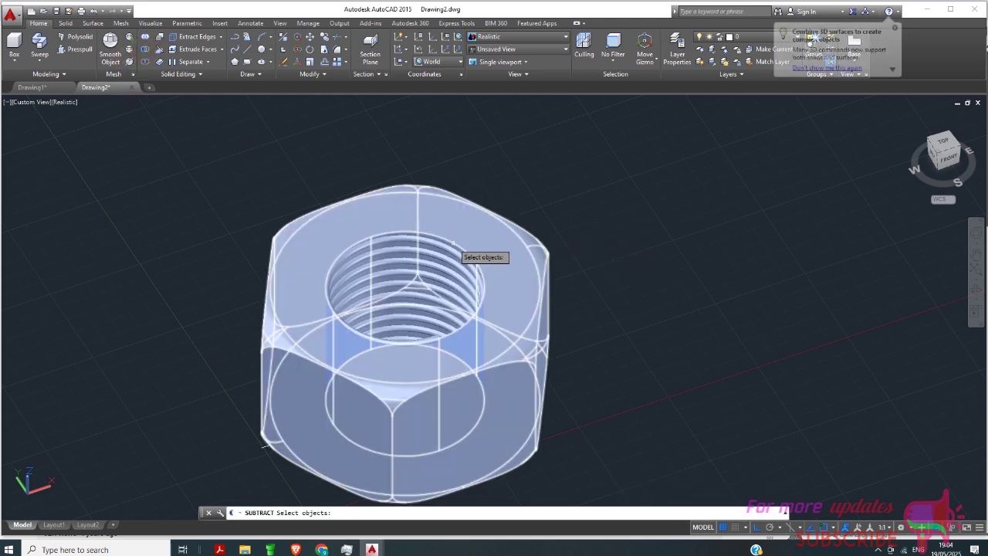
{"action": "left_click", "coordinate": [466, 270]}
{"action": "key", "text": "Return"}
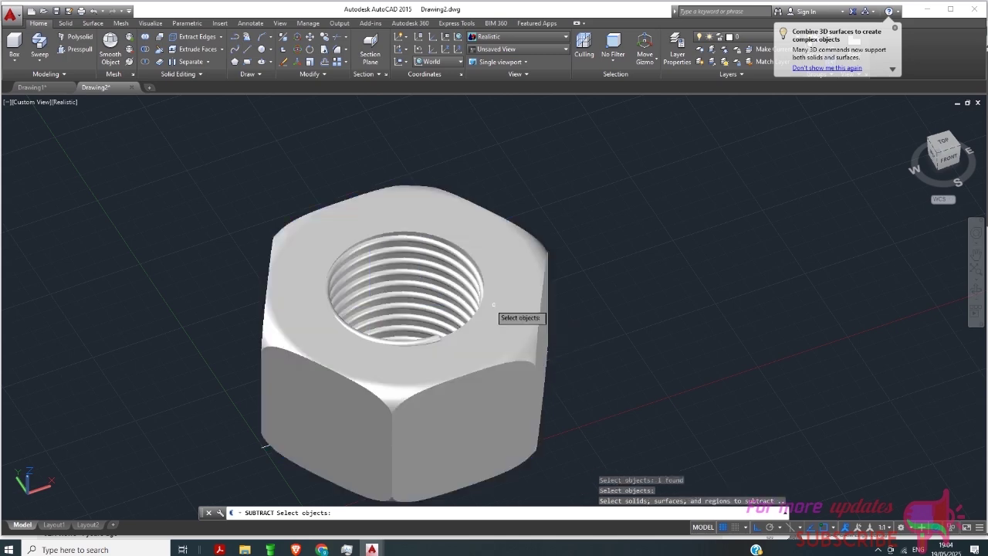
{"action": "left_click", "coordinate": [466, 274]}
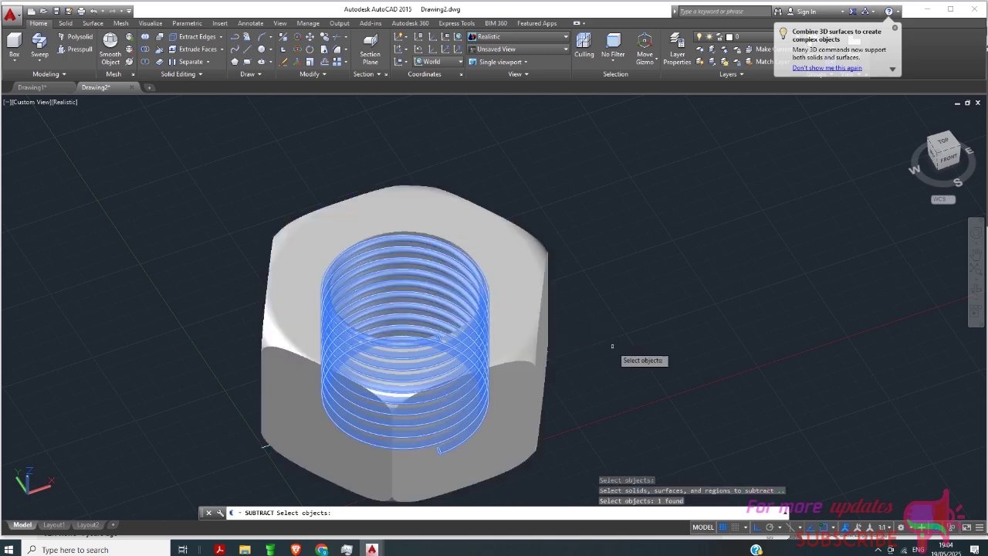
{"action": "key", "text": "Return"}
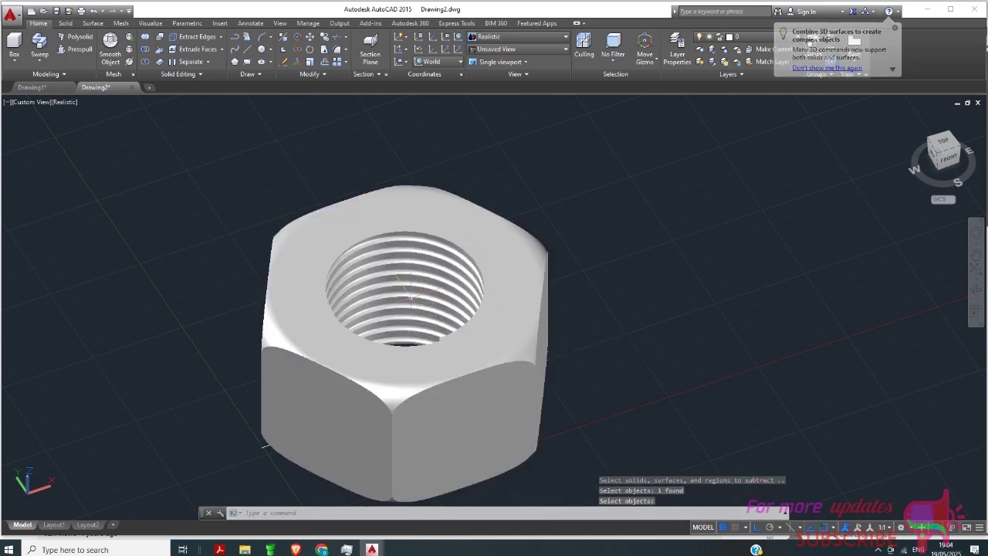
Step: Examine the internal thread of the nut up close and from a turned view, beside the second profile
{"action": "scroll", "coordinate": [404, 275], "scroll_direction": "up", "scroll_amount": 3}
{"action": "scroll", "coordinate": [397, 286], "scroll_direction": "down", "scroll_amount": 4}
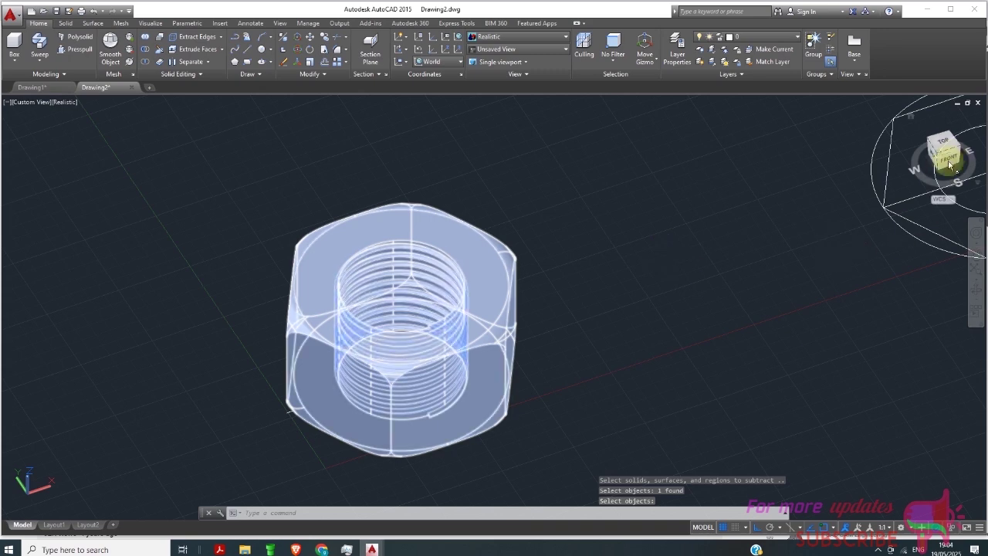
{"action": "mouse_move", "coordinate": [938, 151]}
{"action": "left_mouse_down"}
{"action": "mouse_move", "coordinate": [956, 150]}
{"action": "mouse_move", "coordinate": [938, 147]}
{"action": "mouse_move", "coordinate": [888, 227]}
{"action": "mouse_move", "coordinate": [942, 190]}
{"action": "mouse_move", "coordinate": [948, 164]}
{"action": "left_mouse_up"}
{"action": "key", "text": "Return"}
{"action": "scroll", "coordinate": [363, 361], "scroll_direction": "down", "scroll_amount": 5}
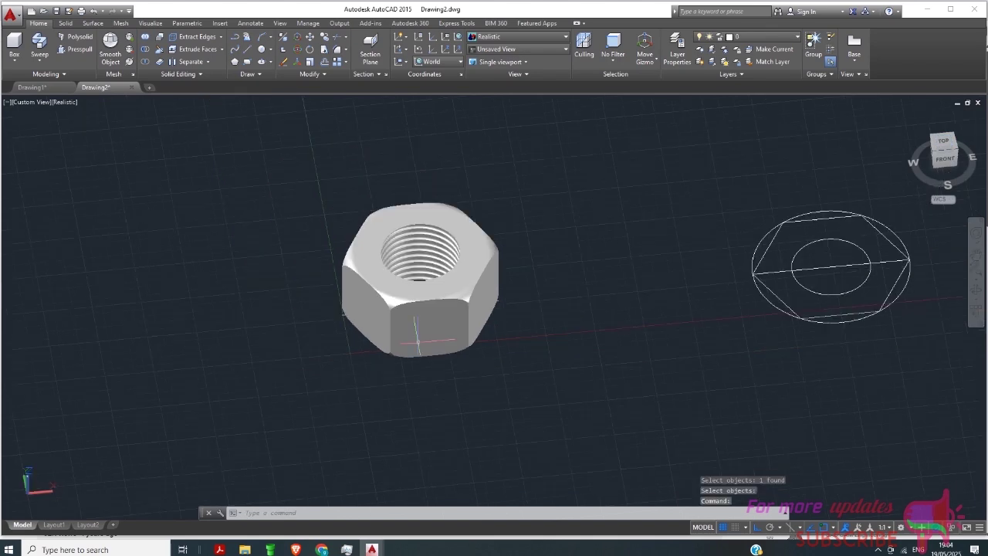
{"action": "scroll", "coordinate": [365, 360], "scroll_direction": "up", "scroll_amount": 2}
{"action": "scroll", "coordinate": [365, 360], "scroll_direction": "up", "scroll_amount": 5}
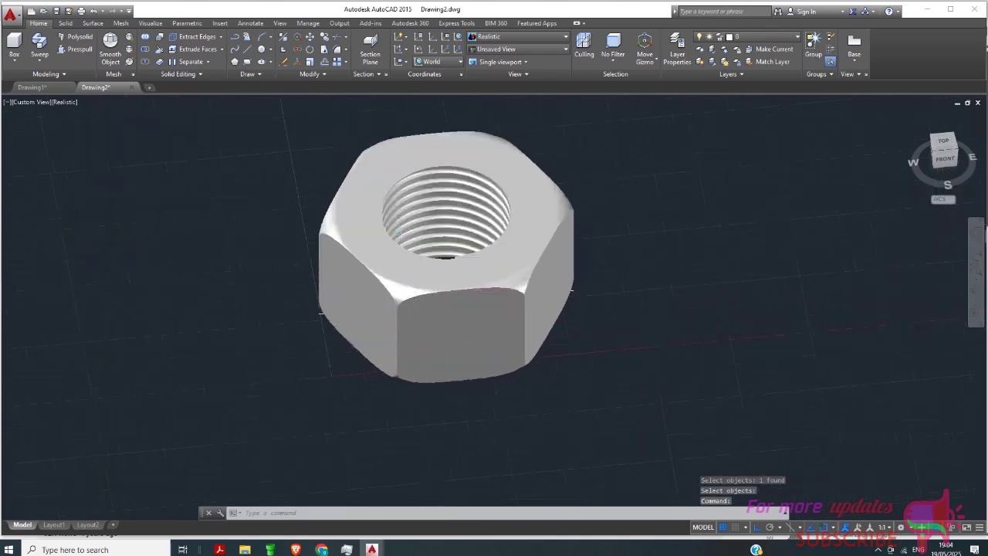
{"action": "scroll", "coordinate": [315, 356], "scroll_direction": "down", "scroll_amount": 3}
{"action": "scroll", "coordinate": [316, 357], "scroll_direction": "down", "scroll_amount": 2}
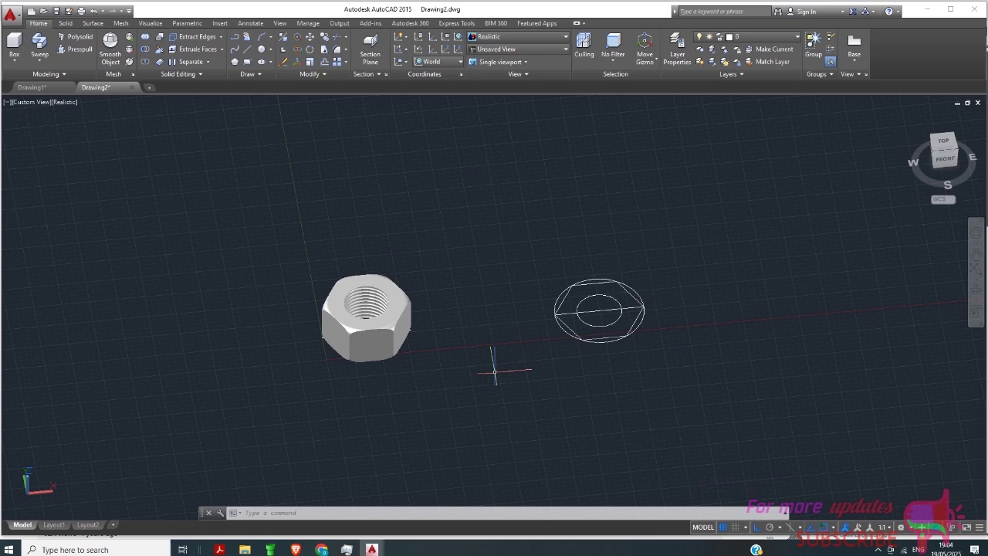
{"action": "scroll", "coordinate": [386, 342], "scroll_direction": "up", "scroll_amount": 2}
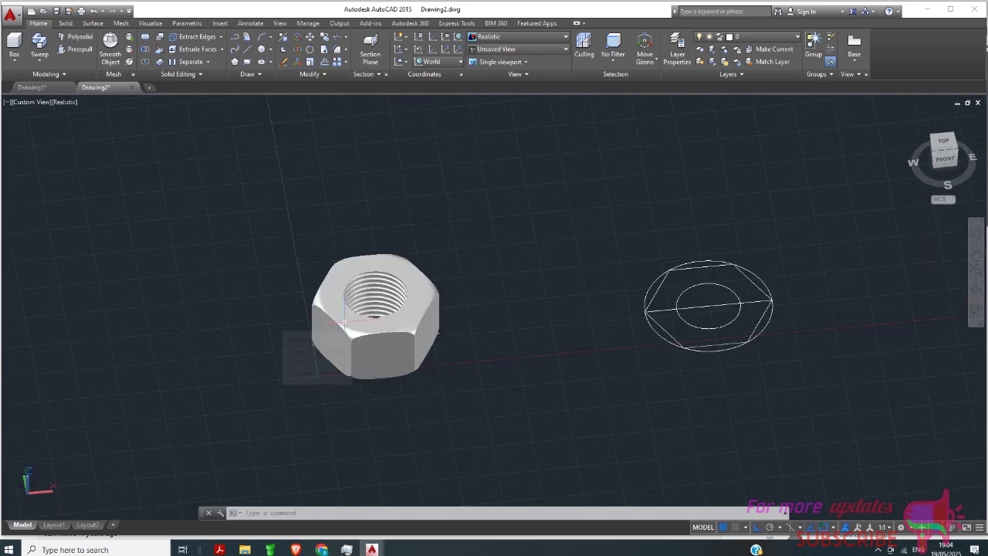
{"action": "scroll", "coordinate": [338, 330], "scroll_direction": "down", "scroll_amount": 3}
{"action": "left_click", "coordinate": [332, 341]}
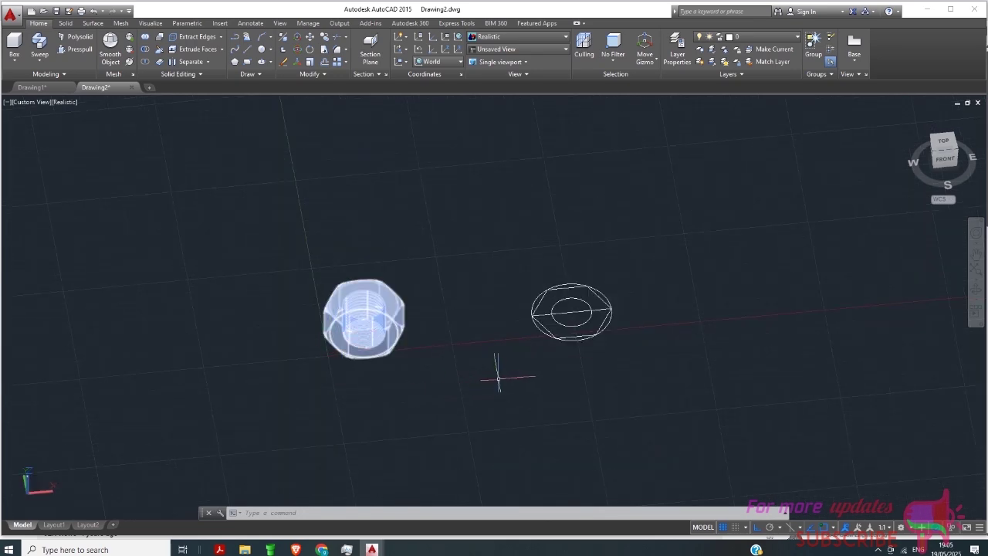
Step: Extrude the inner circle of the second profile 60 mm upward to form the bolt shank
{"action": "scroll", "coordinate": [564, 346], "scroll_direction": "up", "scroll_amount": 2}
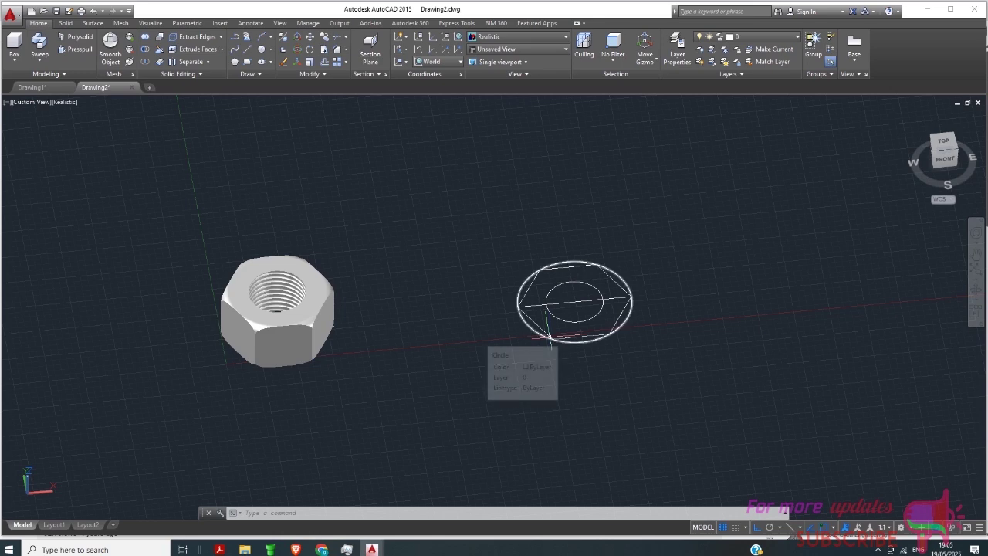
{"action": "left_click", "coordinate": [46, 63]}
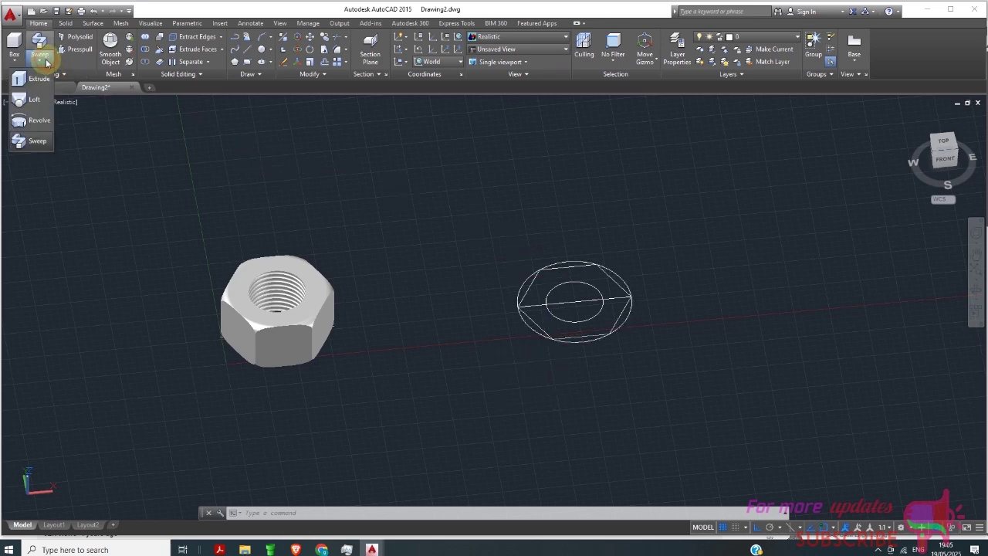
{"action": "left_click", "coordinate": [34, 77]}
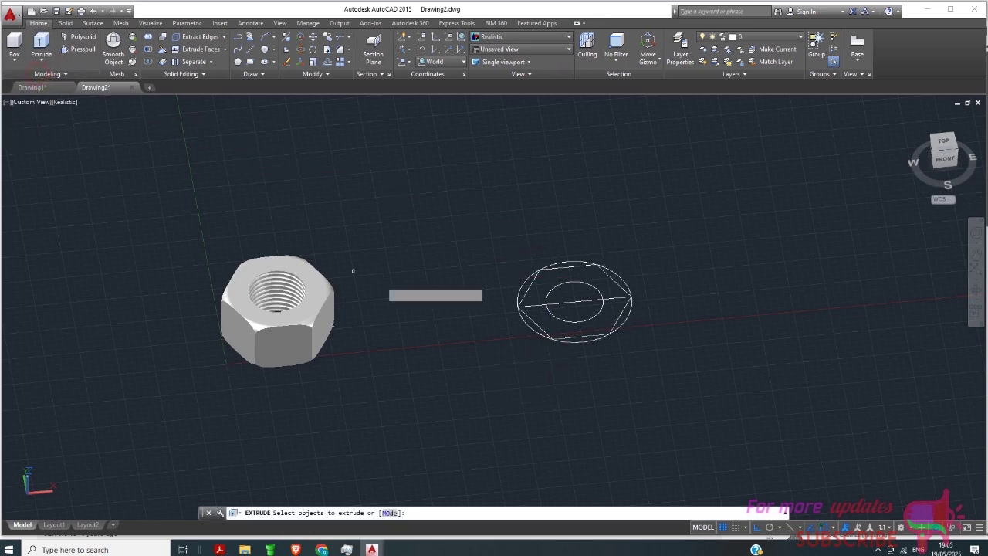
{"action": "left_click", "coordinate": [589, 318]}
{"action": "right_click", "coordinate": [572, 302]}
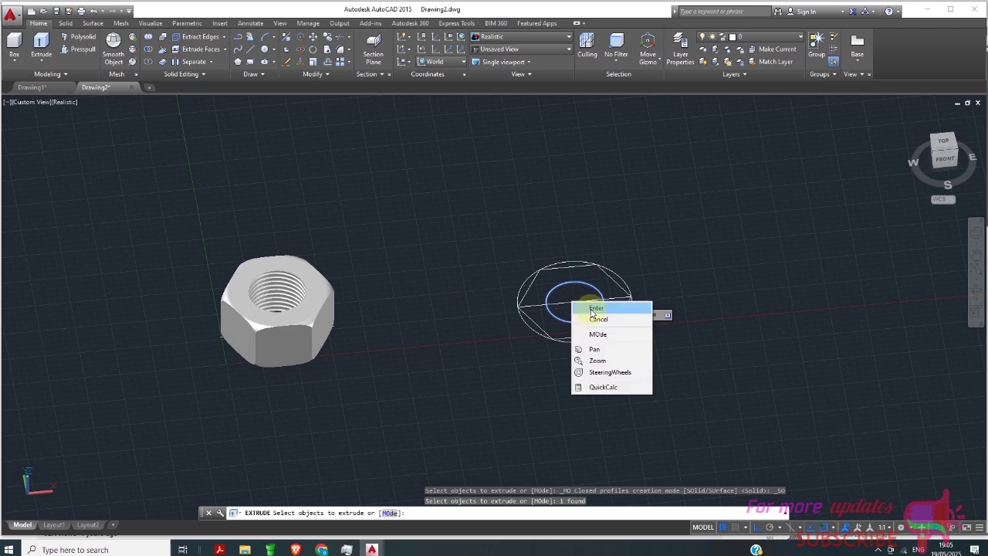
{"action": "left_click", "coordinate": [596, 308]}
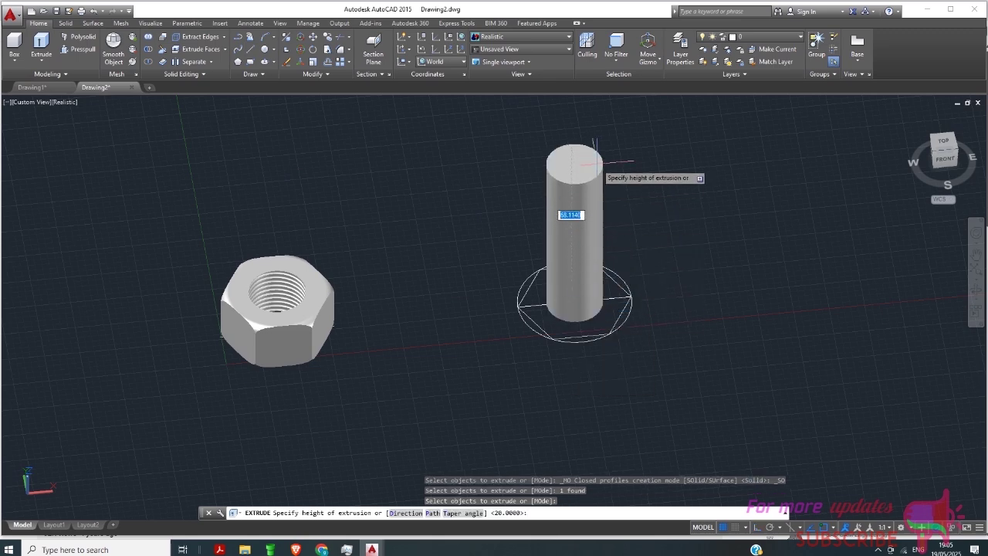
{"action": "key", "text": "Return"}
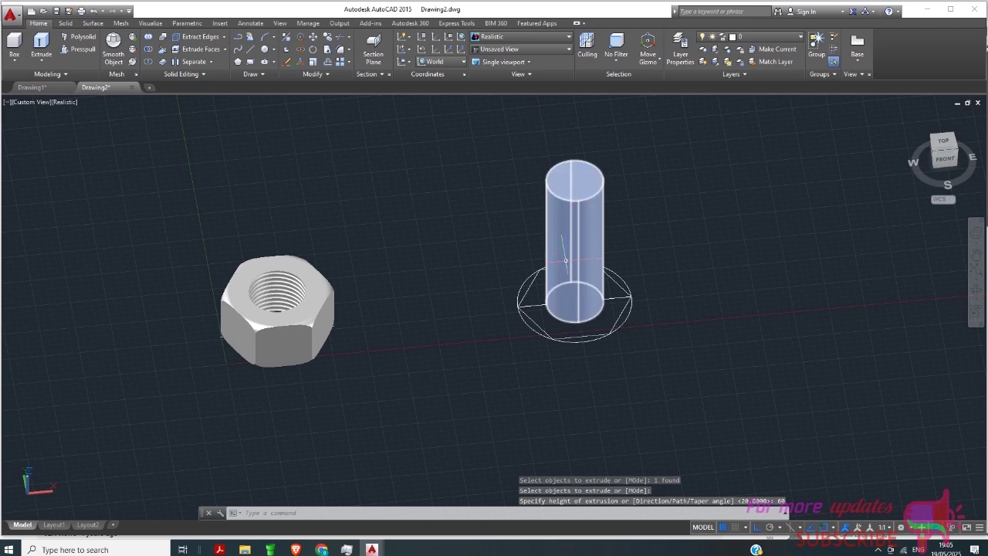
Step: Extrude the hexagon around the shank 20 mm upward to form the bolt head
{"action": "scroll", "coordinate": [569, 251], "scroll_direction": "up", "scroll_amount": 2}
{"action": "left_click", "coordinate": [40, 45]}
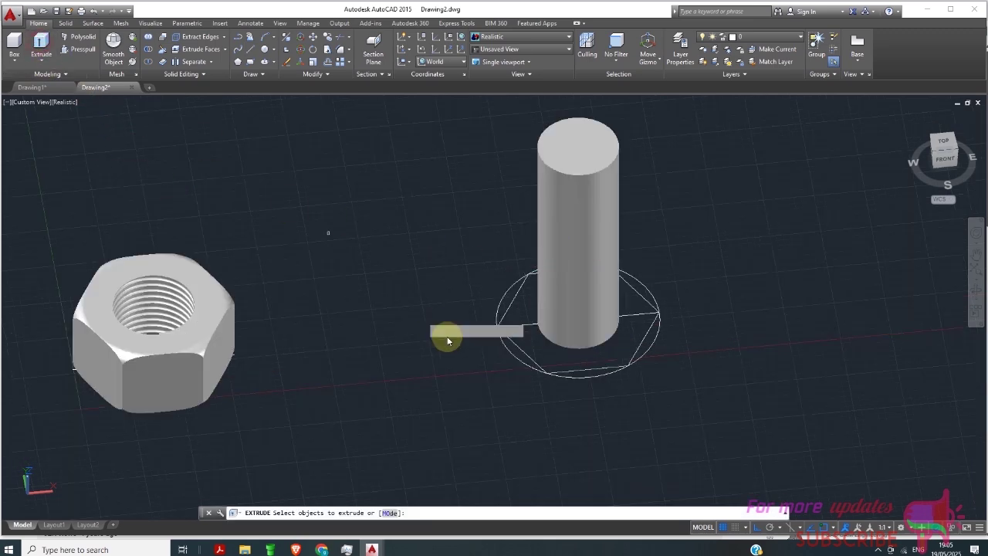
{"action": "left_click", "coordinate": [532, 326]}
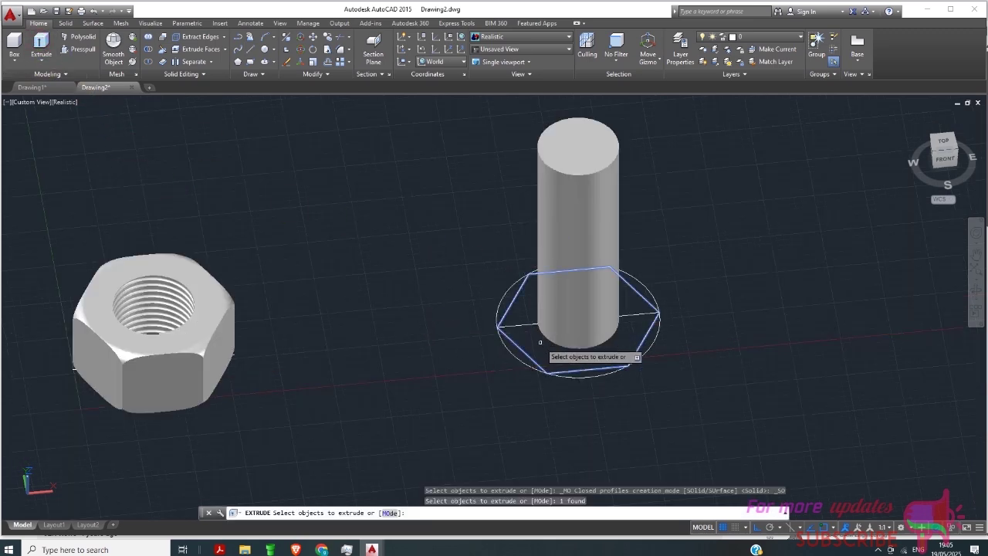
{"action": "right_click", "coordinate": [580, 363]}
{"action": "left_click", "coordinate": [587, 368]}
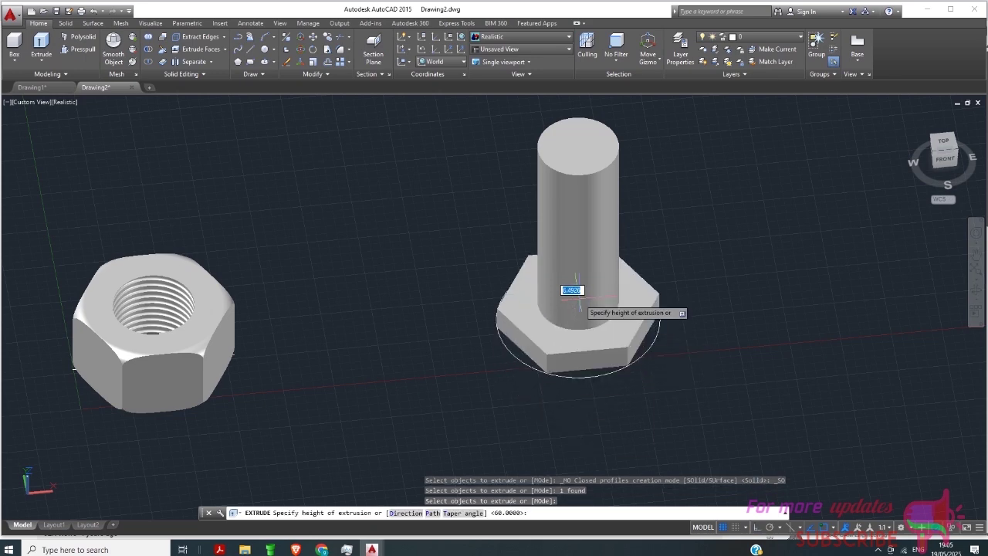
{"action": "type", "text": "20"}
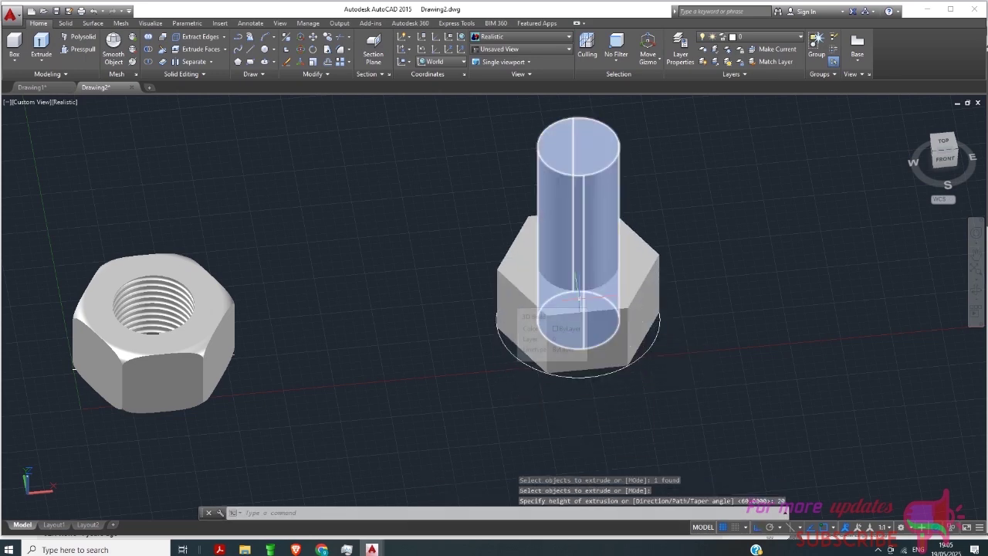
{"action": "key", "text": "Return"}
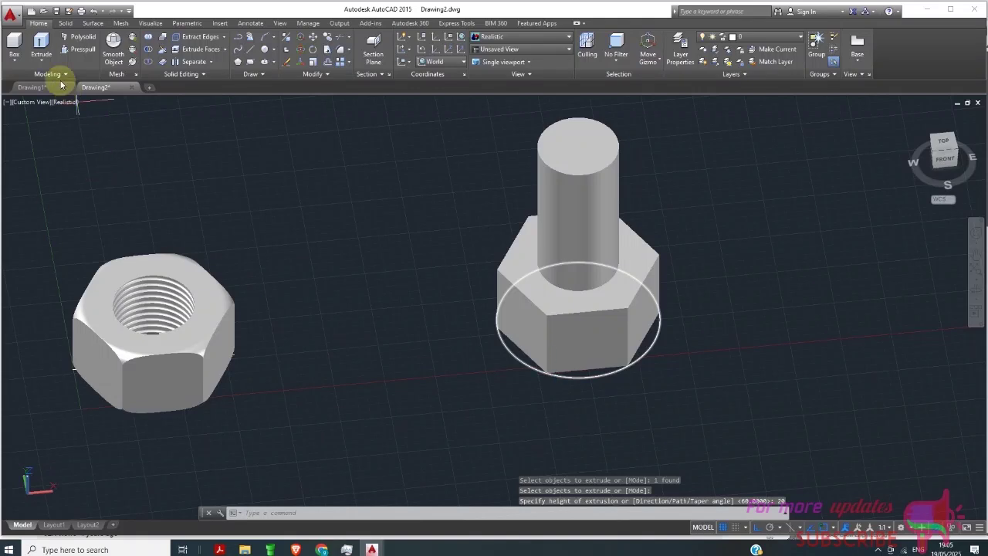
Step: Try to extrude the outer circle around the bolt head by 20 mm, and undo that extrusion
{"action": "left_click", "coordinate": [41, 45]}
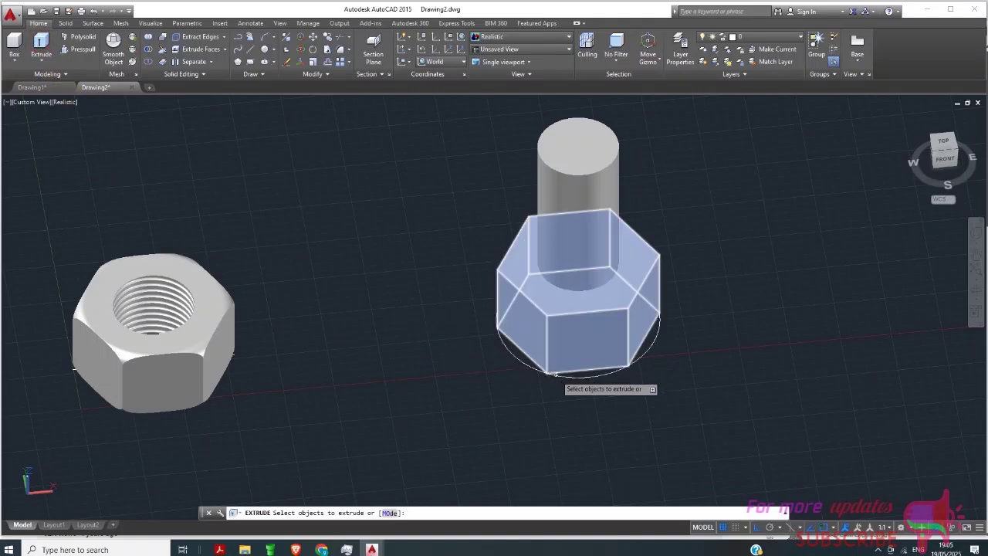
{"action": "left_click", "coordinate": [565, 388]}
{"action": "right_click", "coordinate": [566, 389]}
{"action": "left_click", "coordinate": [579, 395]}
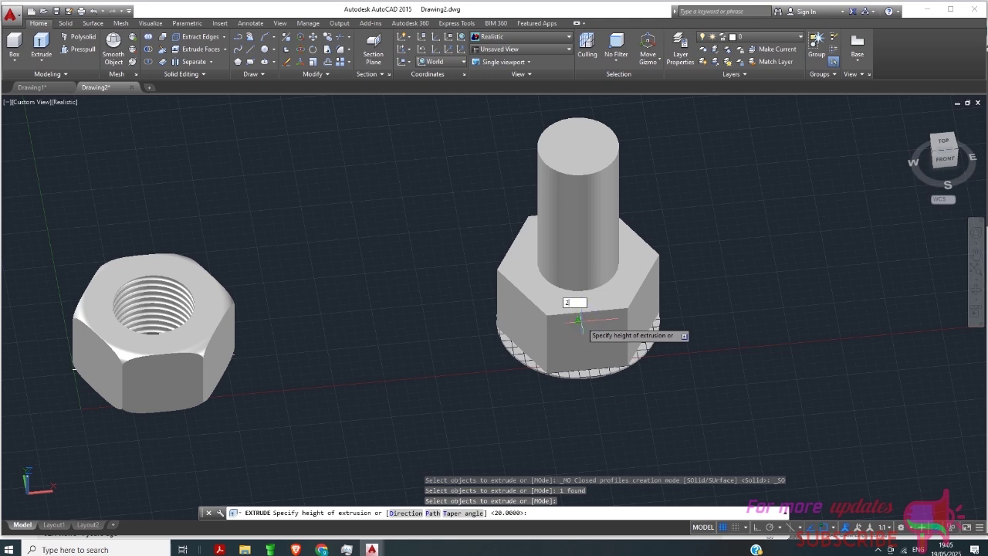
{"action": "type", "text": "20"}
{"action": "key", "text": "Return"}
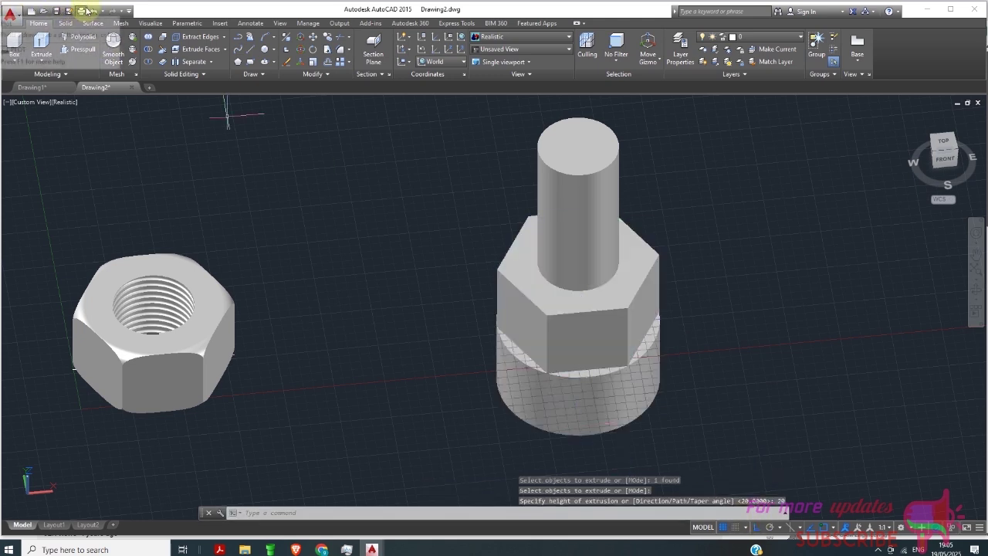
{"action": "left_click", "coordinate": [93, 10]}
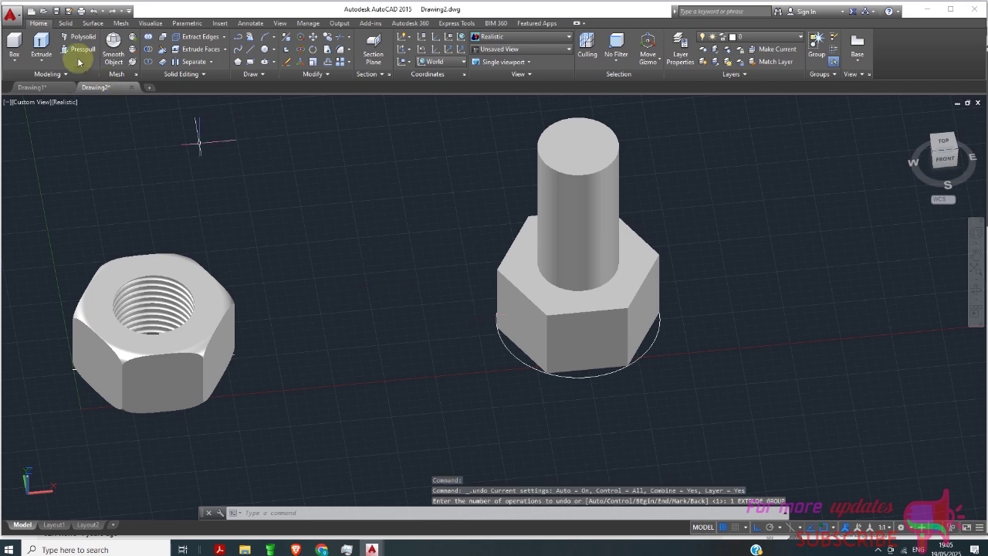
Step: Extrude the outer circle 20 mm upward into a cylinder enclosing the hexagonal bolt head
{"action": "left_click", "coordinate": [41, 45]}
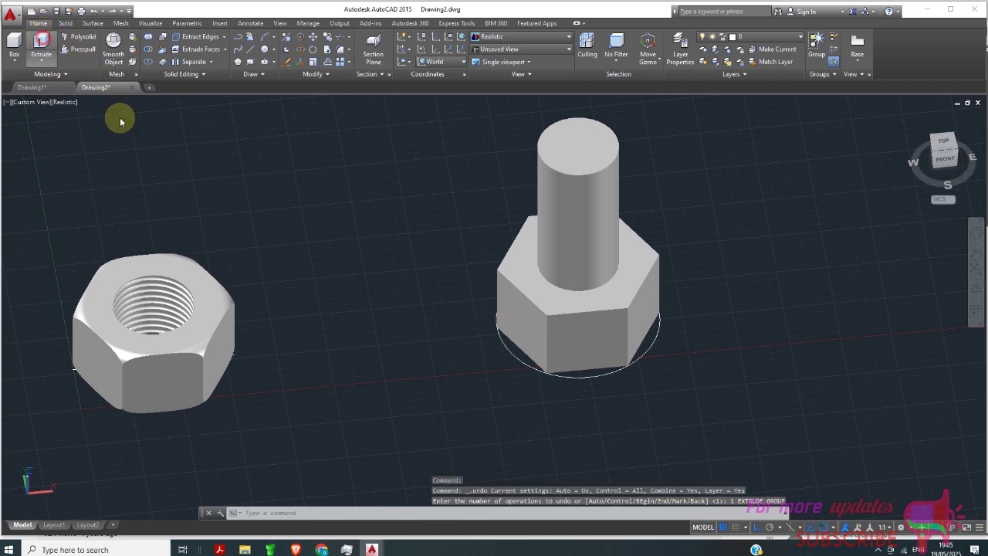
{"action": "left_click", "coordinate": [595, 377]}
{"action": "right_click", "coordinate": [623, 386]}
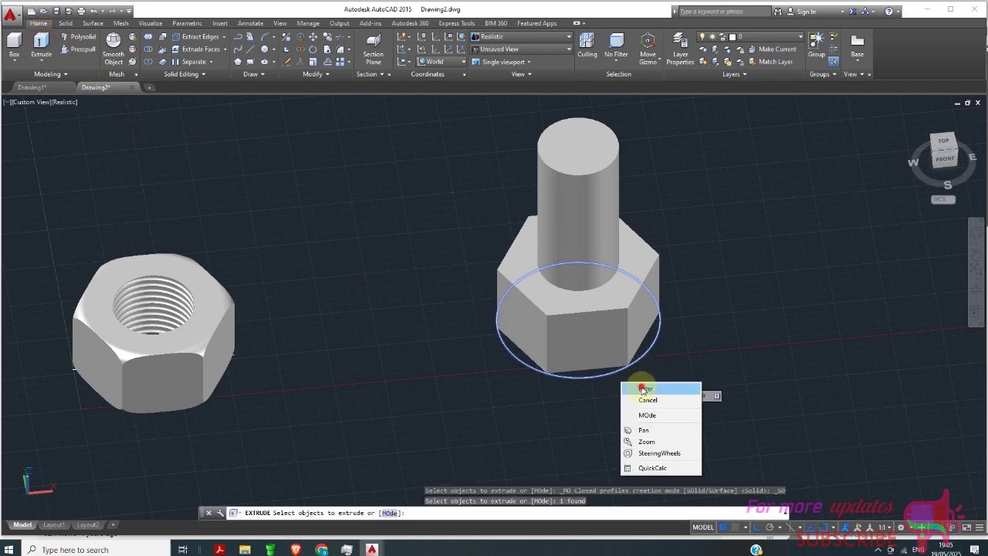
{"action": "left_click", "coordinate": [642, 387]}
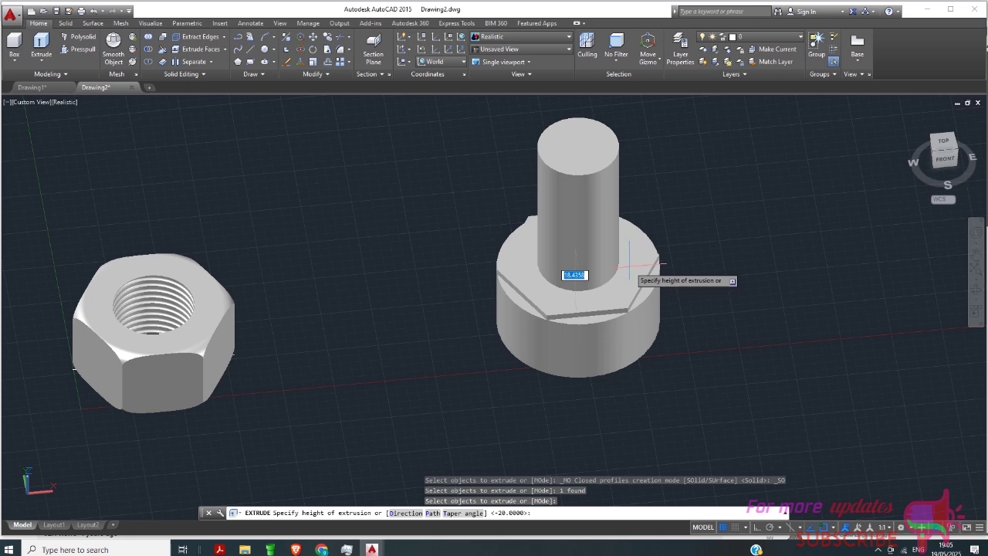
{"action": "type", "text": "20"}
{"action": "key", "text": "Return"}
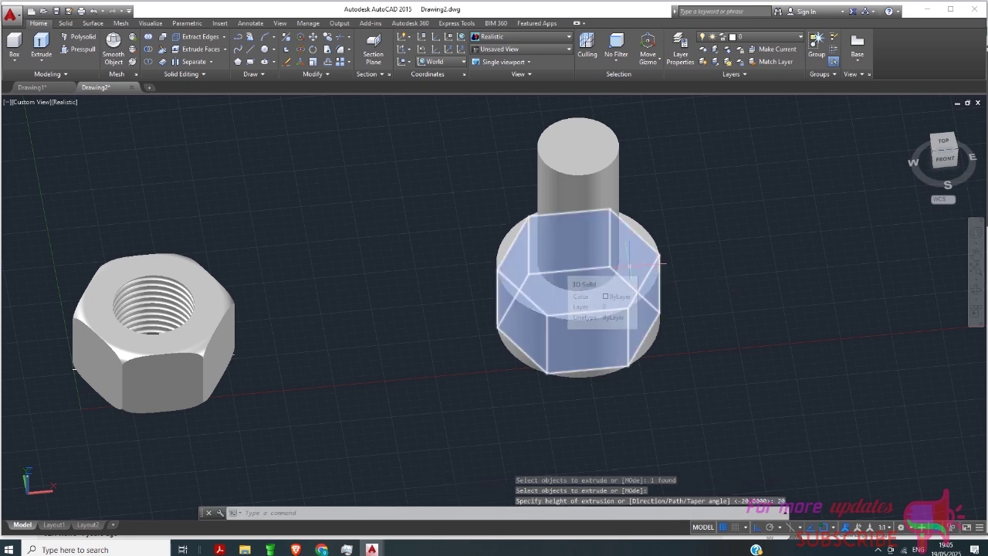
Step: Fillet the top and bottom circular edges of the cylinder enclosing the bolt head, entering radius 1.5 mm and changing it to 3 mm before completing
{"action": "scroll", "coordinate": [586, 309], "scroll_direction": "up", "scroll_amount": 2}
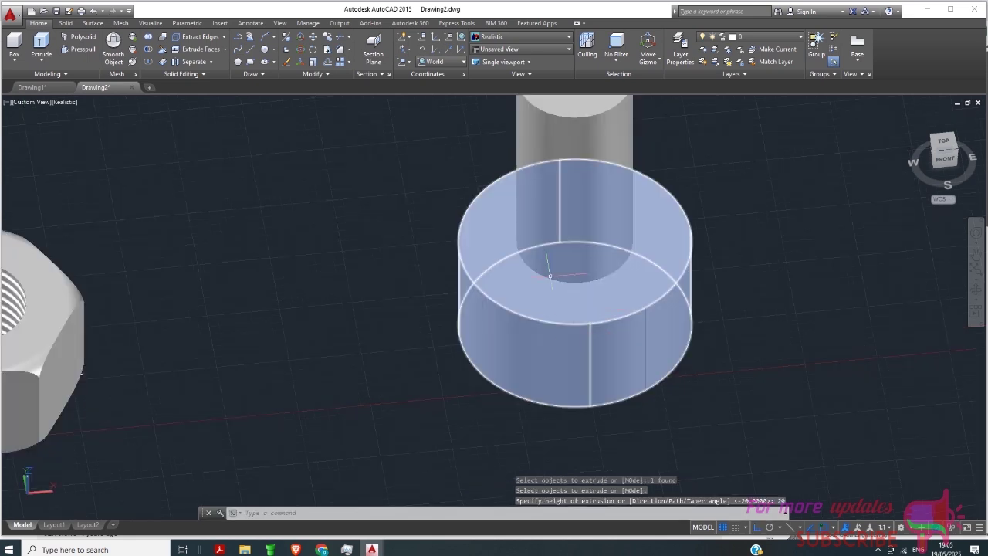
{"action": "left_click", "coordinate": [344, 53]}
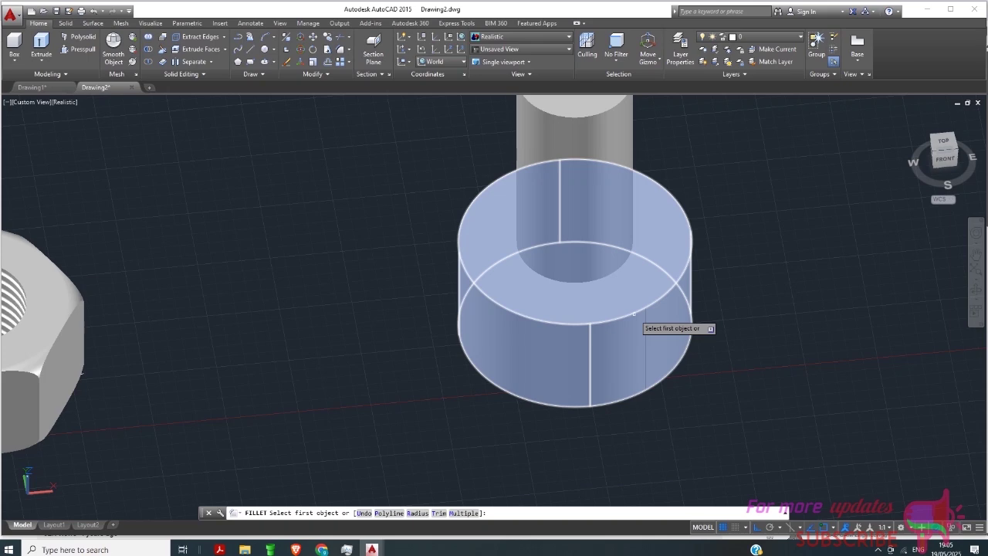
{"action": "left_click", "coordinate": [634, 314]}
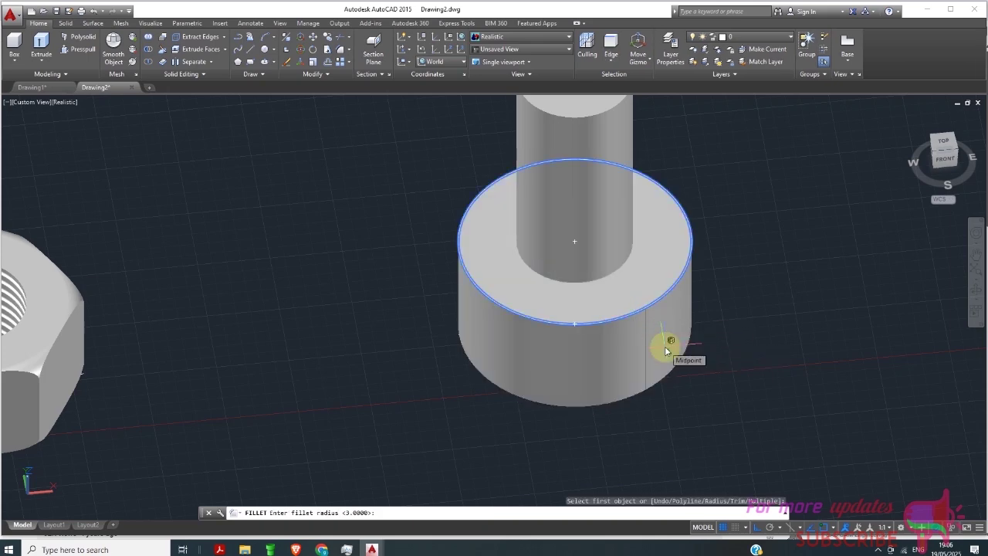
{"action": "type", "text": "1.5"}
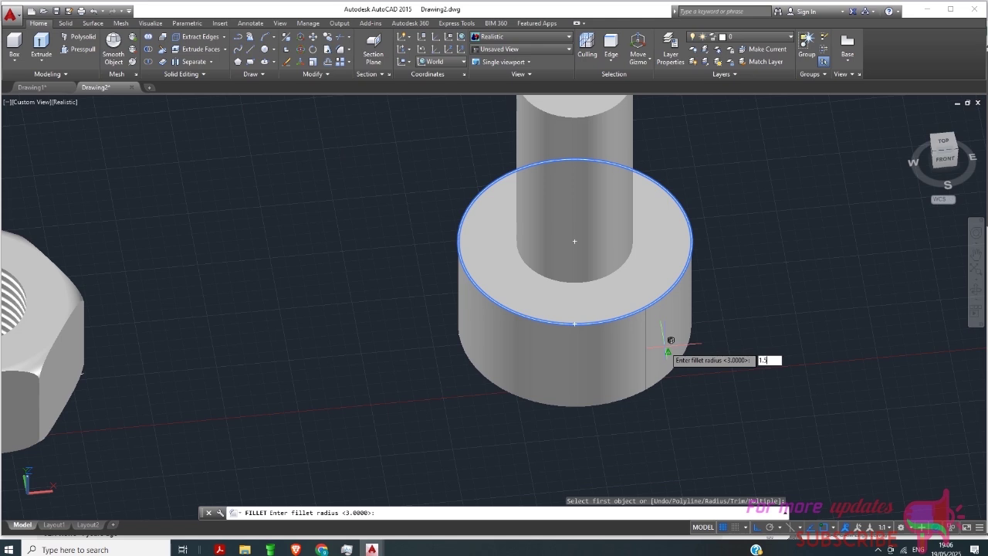
{"action": "key", "text": "Return"}
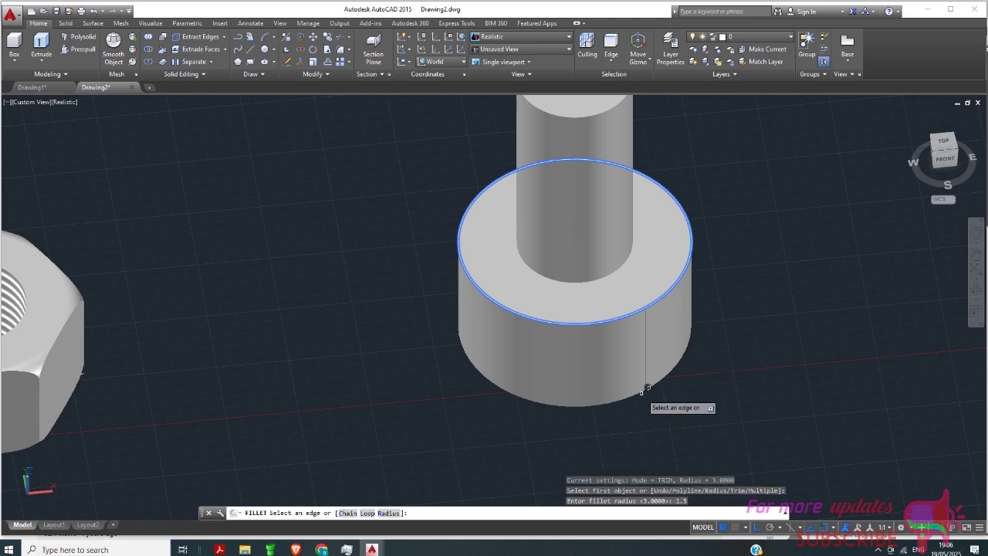
{"action": "left_click", "coordinate": [645, 390]}
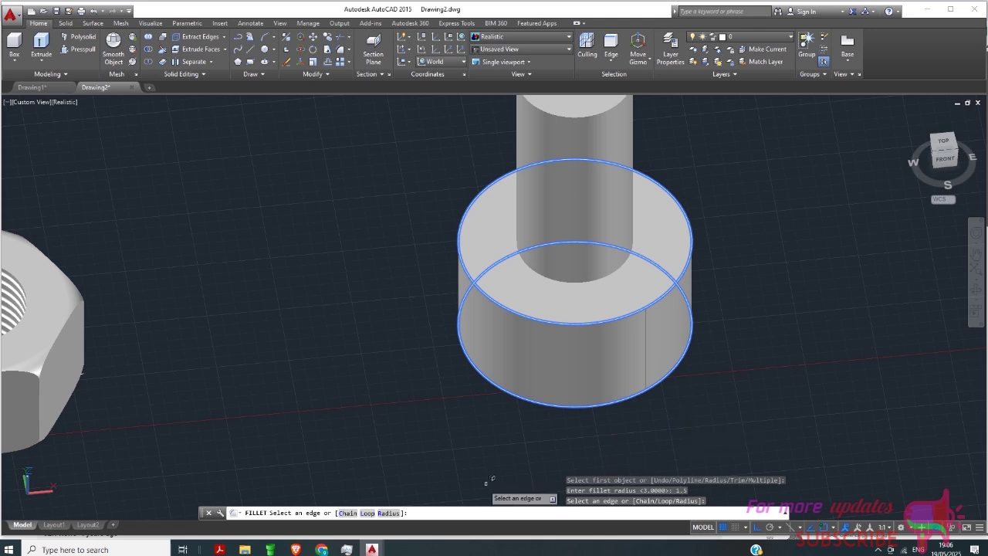
{"action": "left_click", "coordinate": [388, 513]}
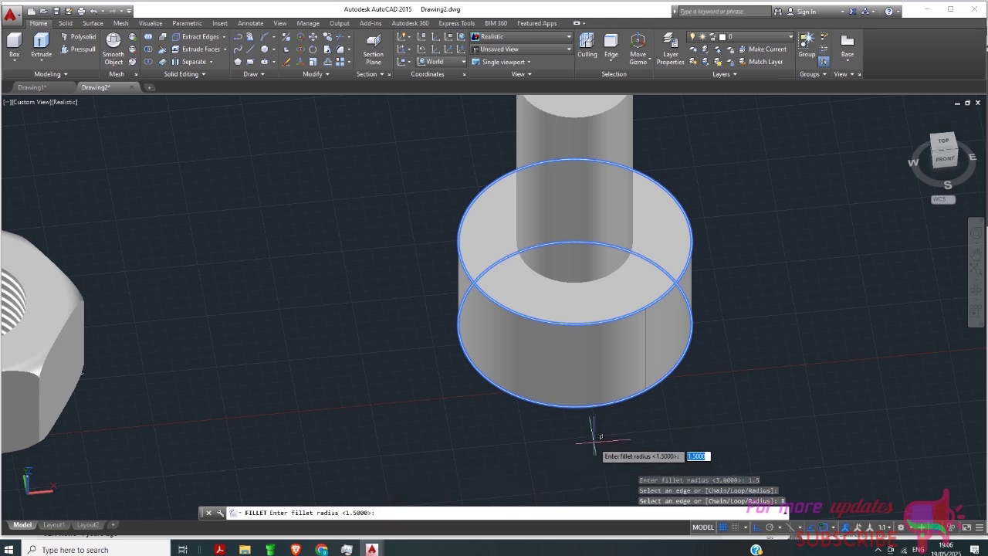
{"action": "type", "text": "3"}
{"action": "key", "text": "Return"}
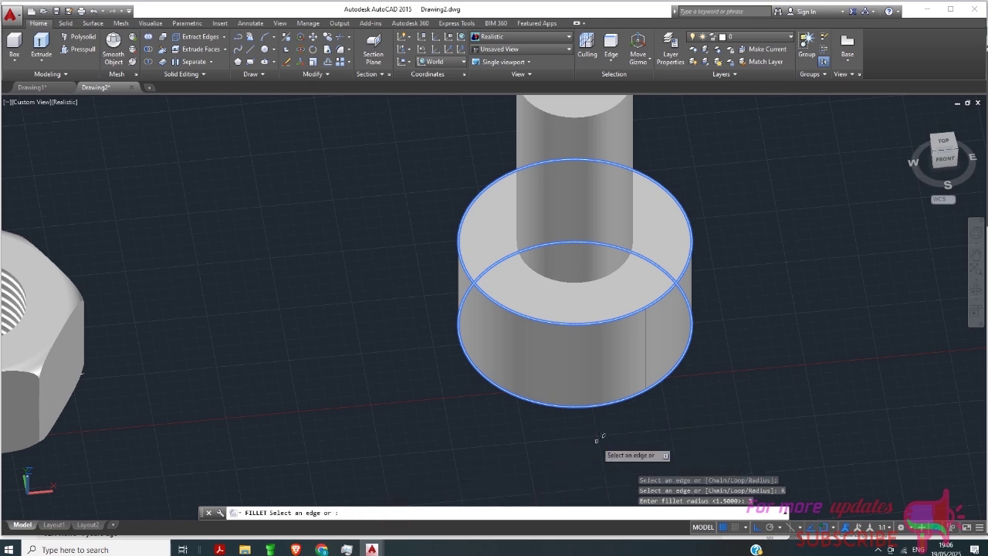
{"action": "right_click", "coordinate": [629, 309]}
{"action": "left_click", "coordinate": [648, 322]}
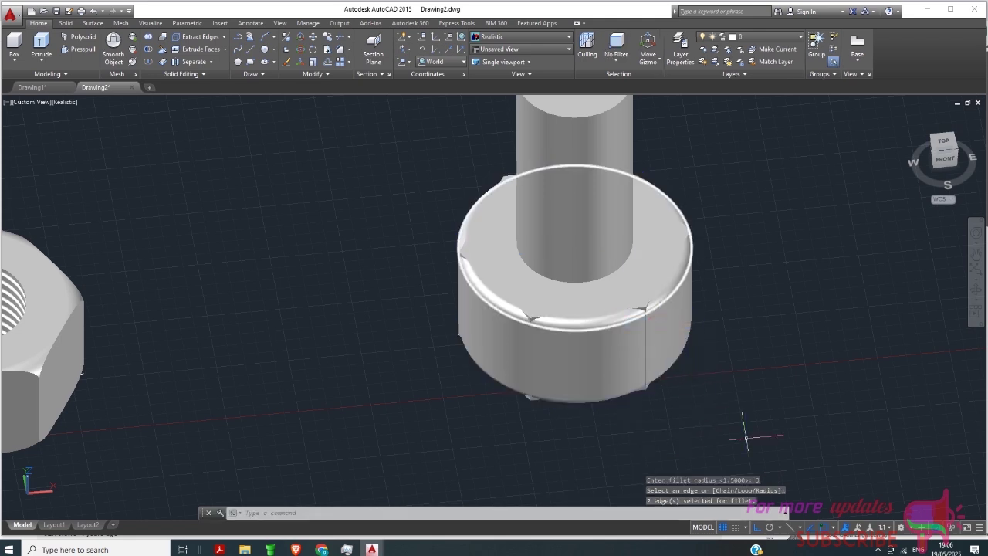
Step: Intersect the hexagonal head with the filleted cylinder to give the bolt head rounded corners
{"action": "scroll", "coordinate": [600, 353], "scroll_direction": "down", "scroll_amount": 2}
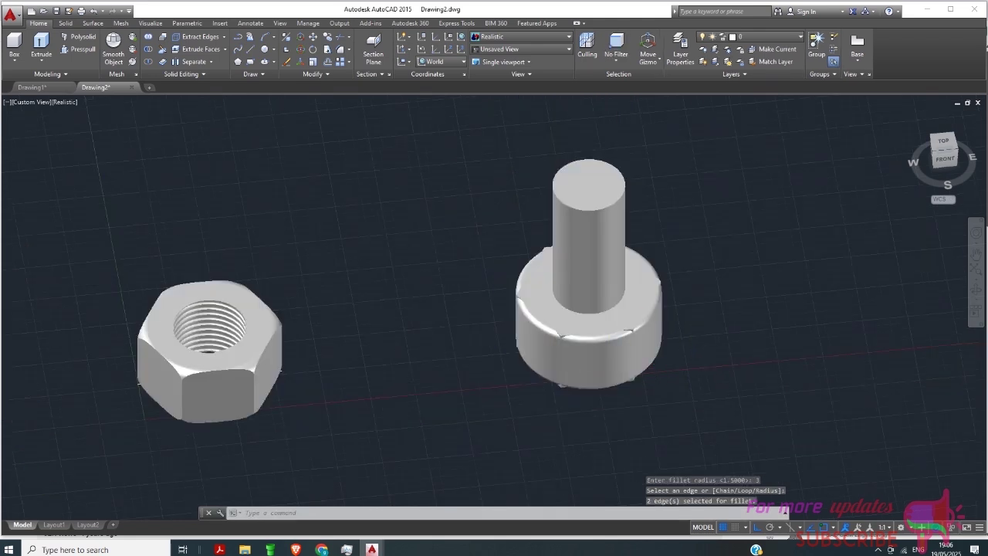
{"action": "scroll", "coordinate": [677, 369], "scroll_direction": "up", "scroll_amount": 2}
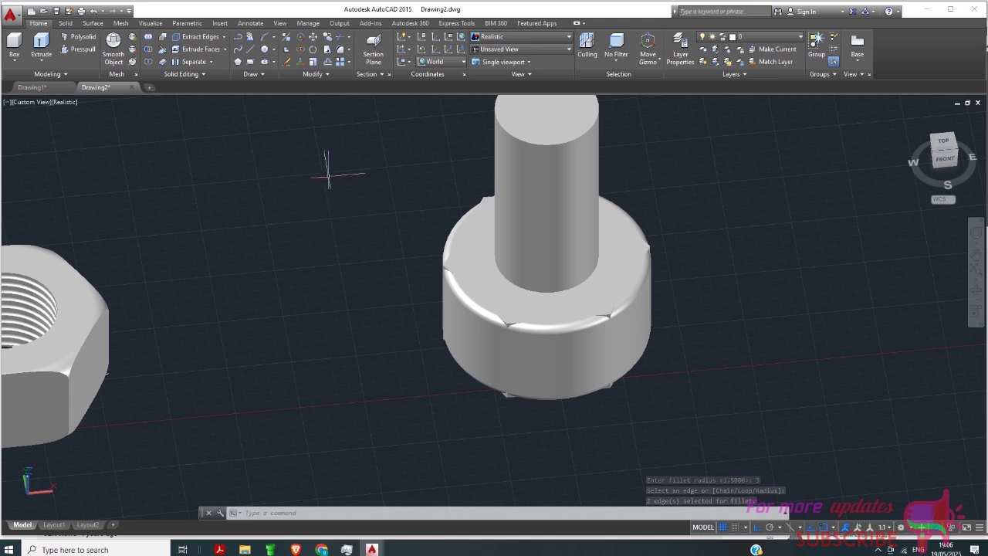
{"action": "left_click", "coordinate": [150, 66]}
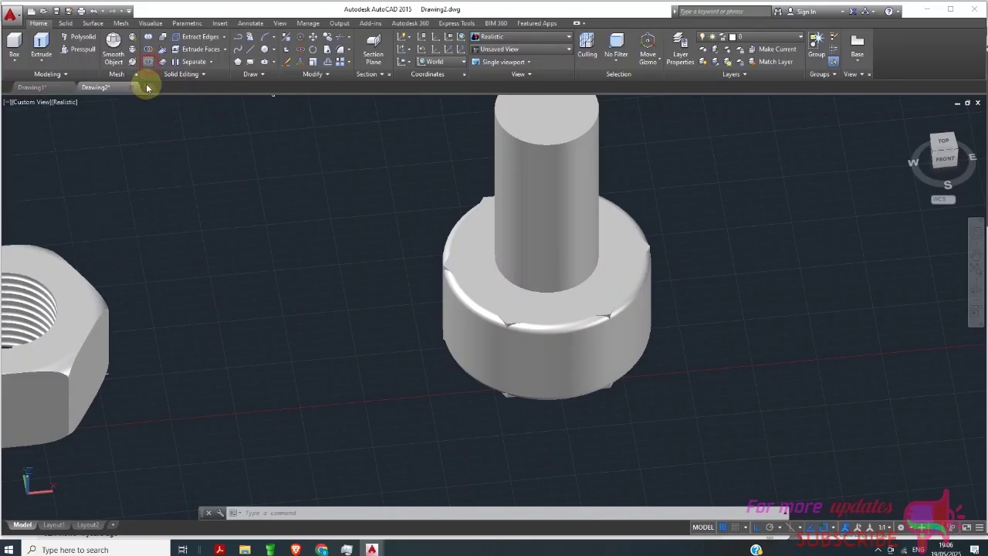
{"action": "left_click", "coordinate": [544, 315]}
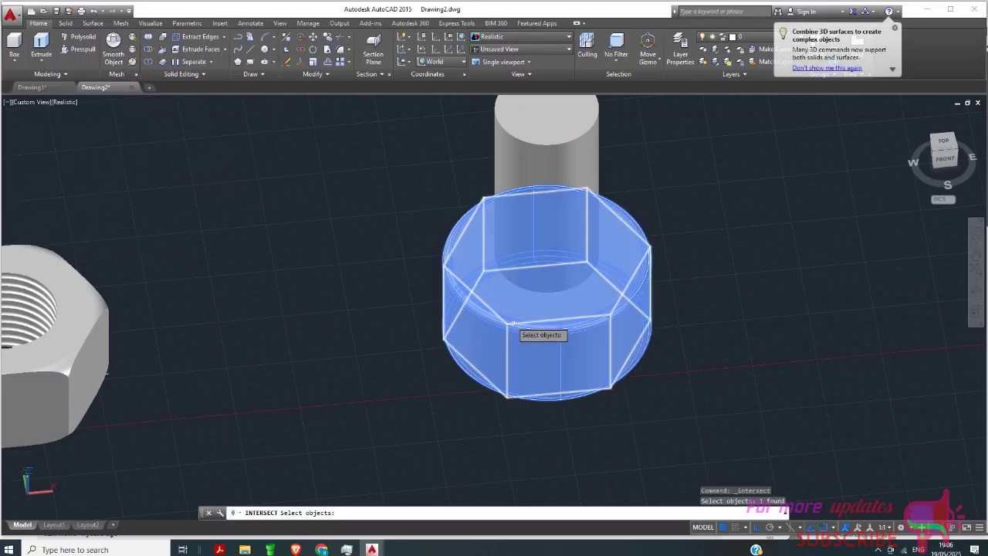
{"action": "left_click", "coordinate": [467, 268]}
{"action": "key", "text": "Return"}
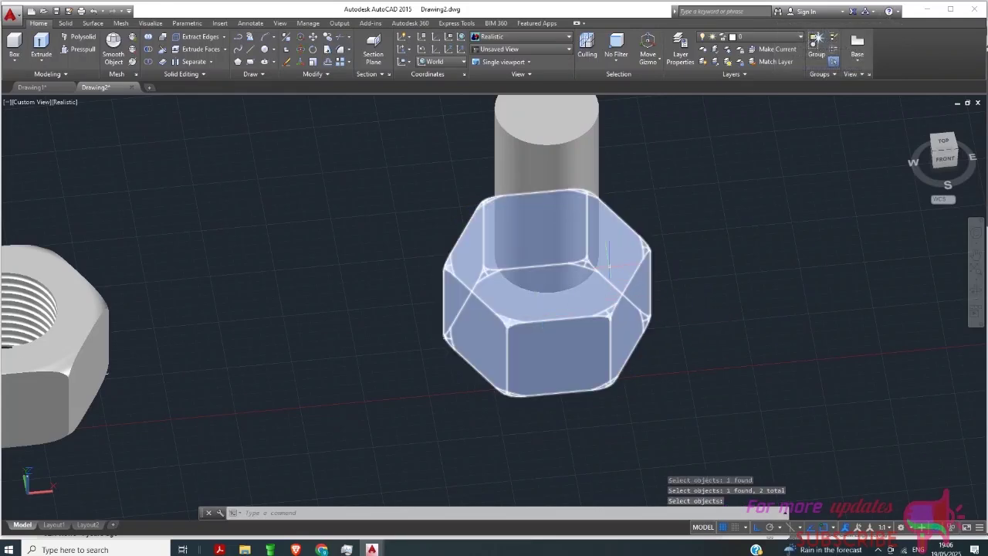
{"action": "scroll", "coordinate": [609, 264], "scroll_direction": "down", "scroll_amount": 5}
{"action": "scroll", "coordinate": [569, 327], "scroll_direction": "up", "scroll_amount": 2}
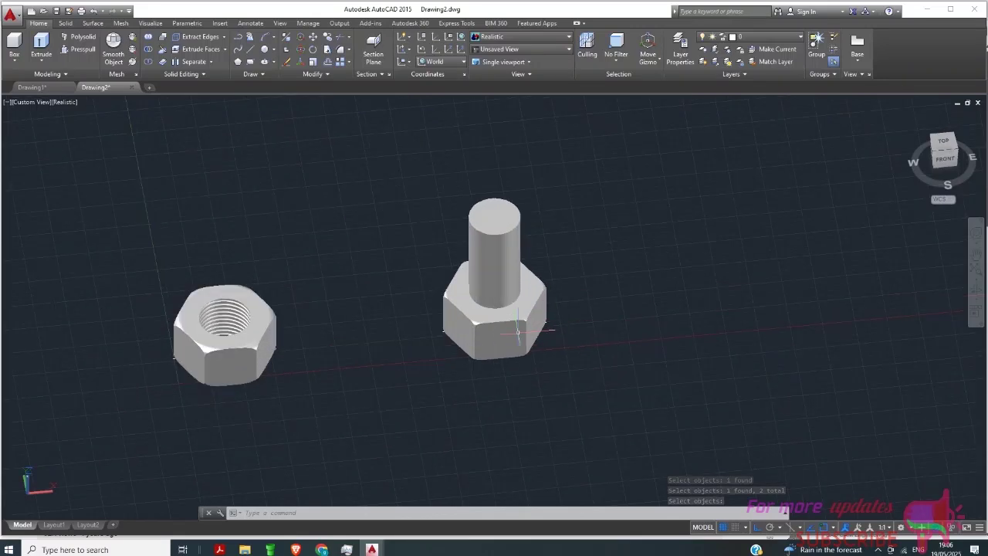
{"action": "scroll", "coordinate": [518, 332], "scroll_direction": "up", "scroll_amount": 4}
{"action": "scroll", "coordinate": [595, 307], "scroll_direction": "down", "scroll_amount": 3}
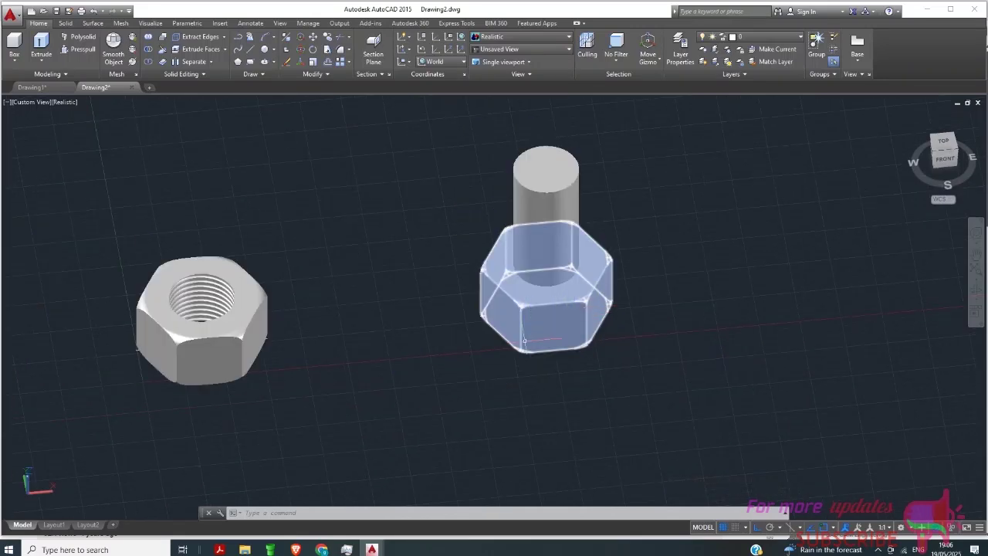
{"action": "scroll", "coordinate": [524, 340], "scroll_direction": "up", "scroll_amount": 2}
{"action": "scroll", "coordinate": [545, 346], "scroll_direction": "down", "scroll_amount": 2}
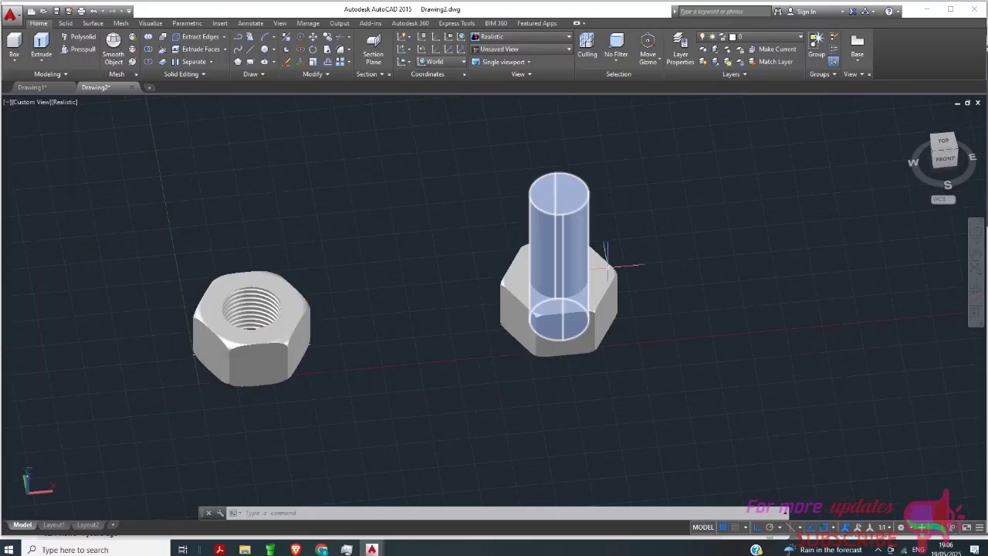
Step: Start a helix centred on the shank's top face with base and top radii of 10 mm
{"action": "scroll", "coordinate": [569, 218], "scroll_direction": "up", "scroll_amount": 2}
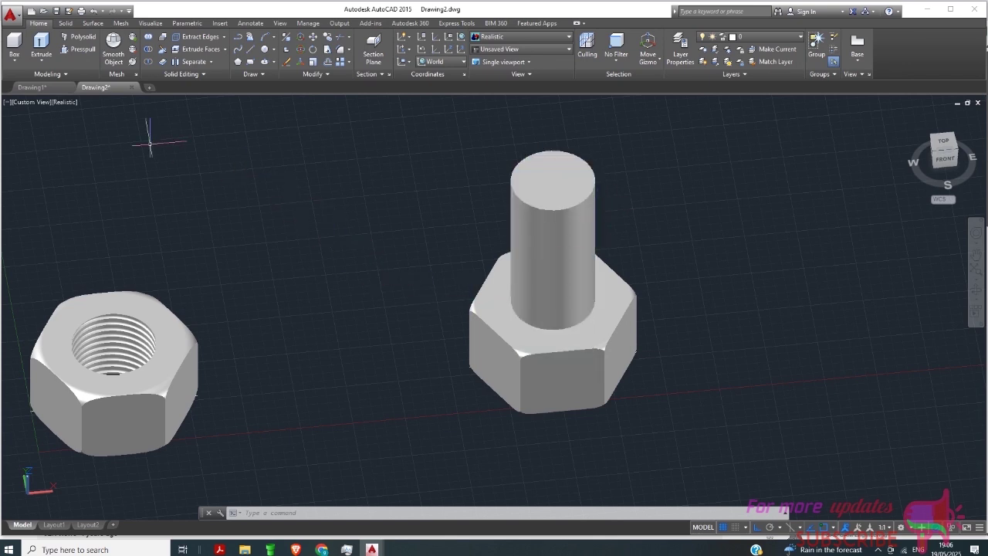
{"action": "left_click_drag", "start_coordinate": [252, 72], "coordinate": [207, 90]}
{"action": "left_click", "coordinate": [204, 89]}
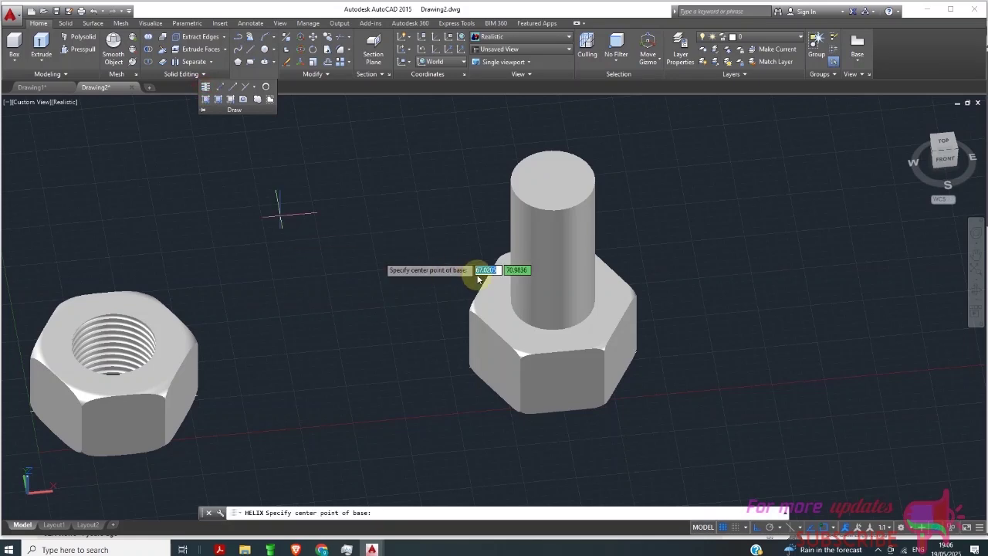
{"action": "left_click", "coordinate": [553, 180]}
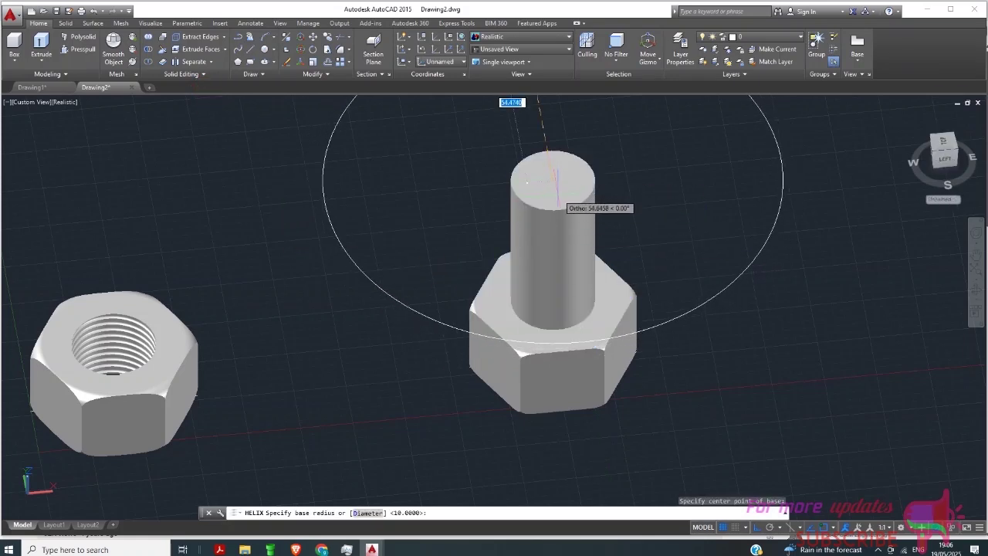
{"action": "type", "text": "1"}
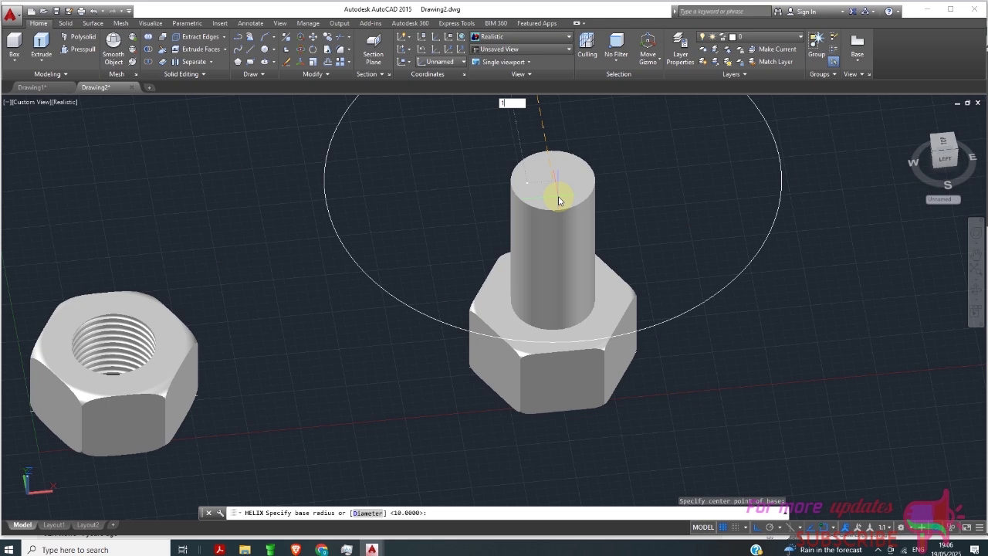
{"action": "type", "text": "0"}
{"action": "key", "text": "Return"}
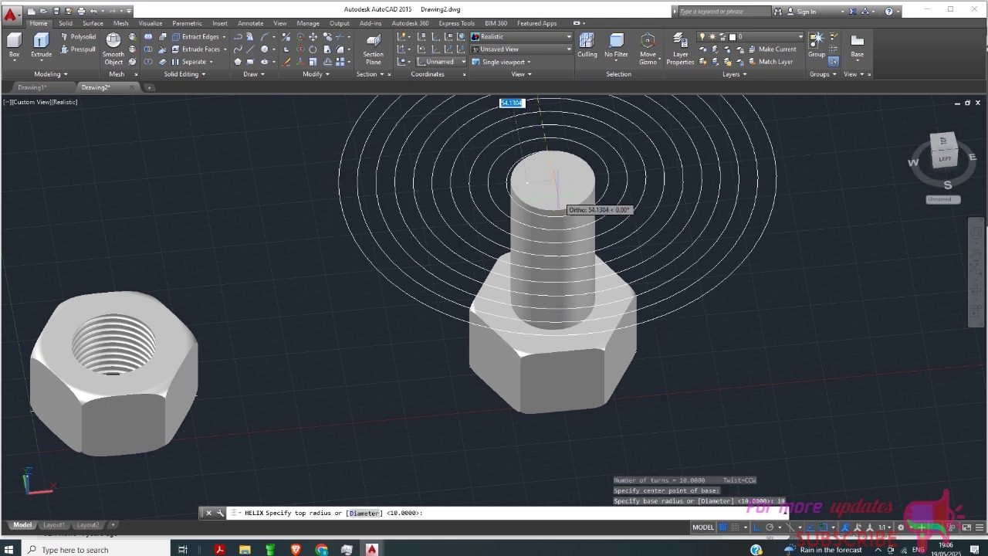
{"action": "key", "text": "BackSpace"}
{"action": "type", "text": "10"}
{"action": "key", "text": "Return"}
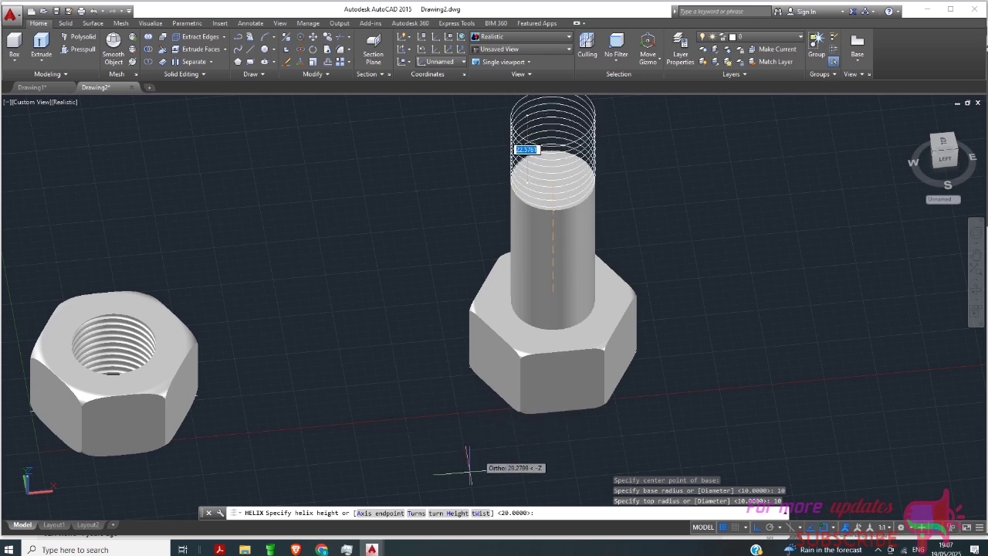
Step: Give the helix 20 turns and run it 40 mm down the bolt shank
{"action": "left_click", "coordinate": [417, 513]}
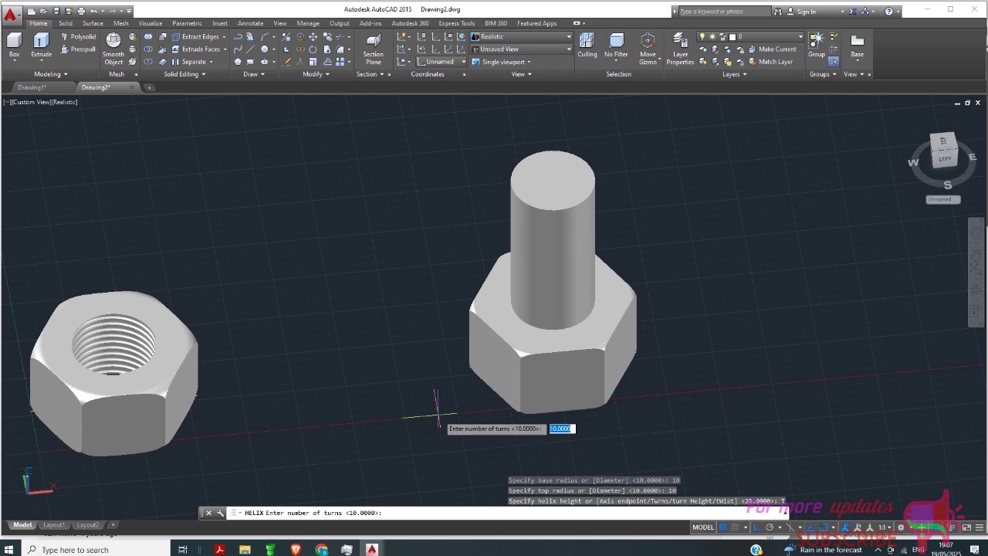
{"action": "type", "text": "20"}
{"action": "key", "text": "Return"}
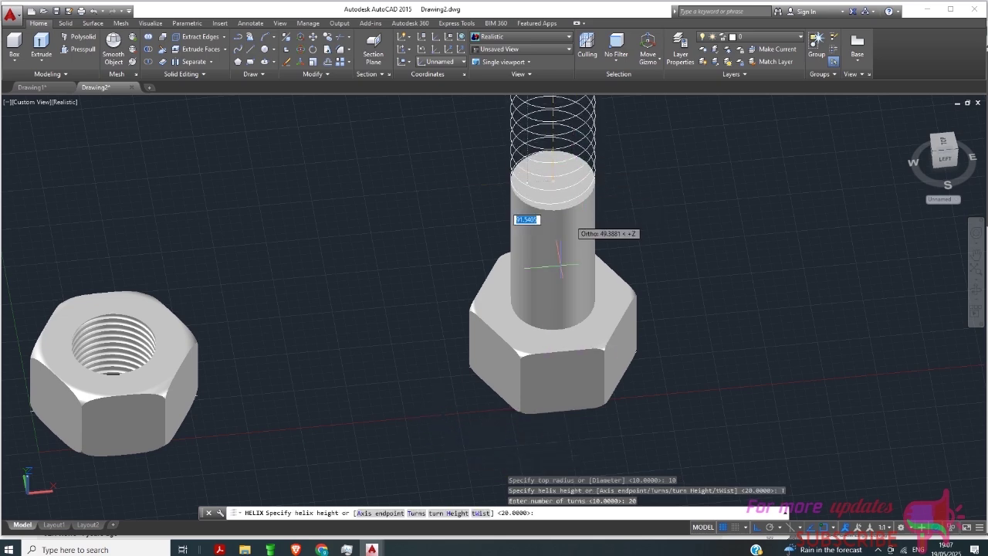
{"action": "scroll", "coordinate": [570, 431], "scroll_direction": "down", "scroll_amount": 2}
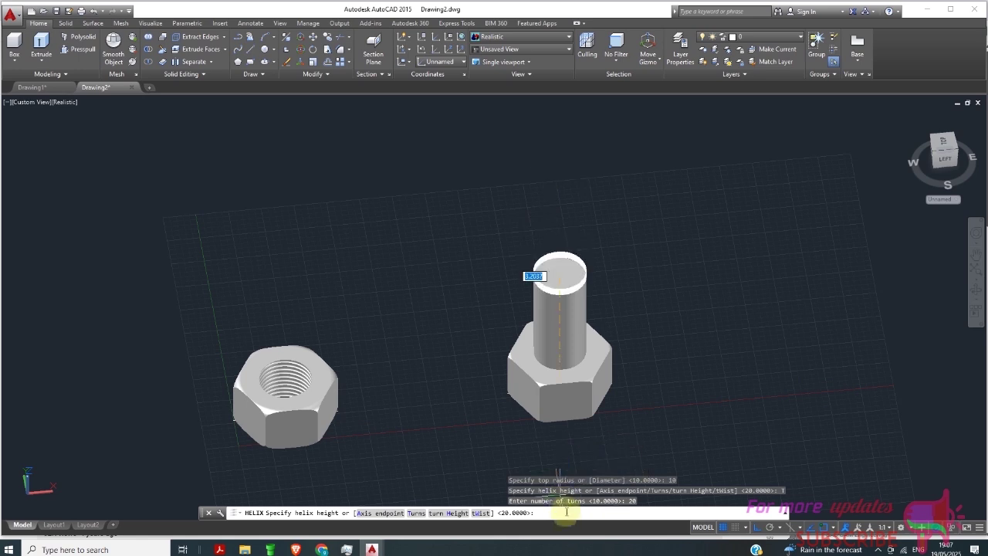
{"action": "scroll", "coordinate": [587, 154], "scroll_direction": "down", "scroll_amount": 4}
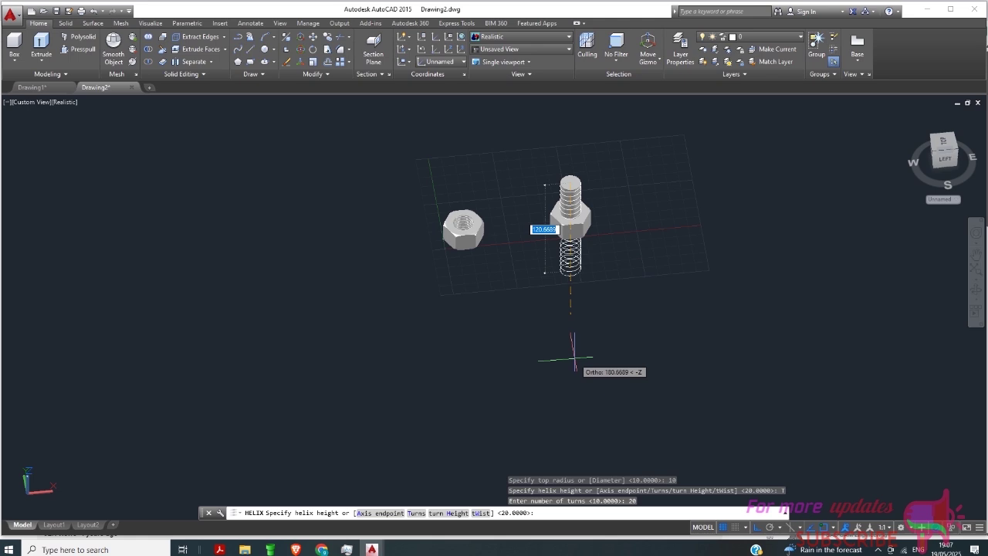
{"action": "type", "text": "4"}
{"action": "key", "text": "Return"}
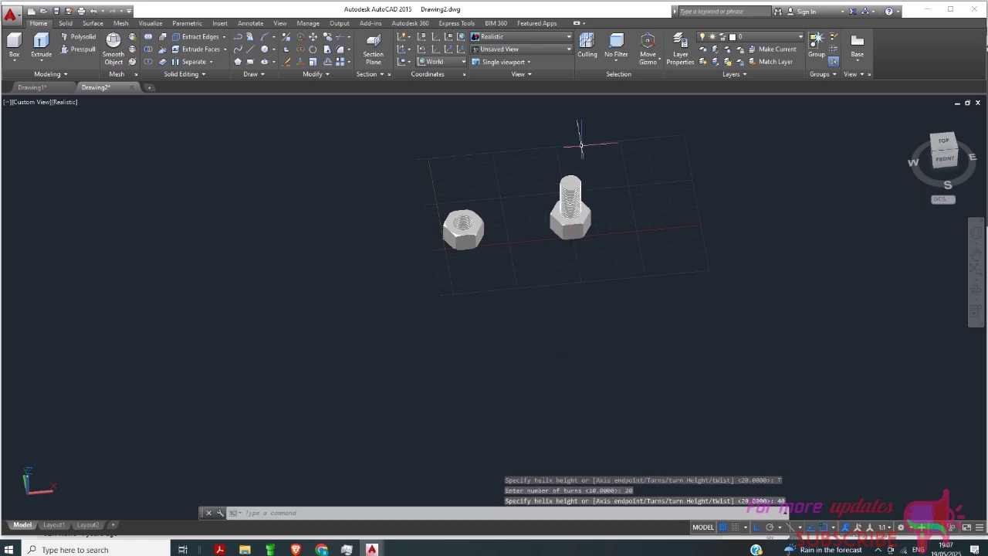
Step: Draw a circle of radius 0.5 mm in the empty space beside the bolt
{"action": "scroll", "coordinate": [585, 176], "scroll_direction": "up", "scroll_amount": 6}
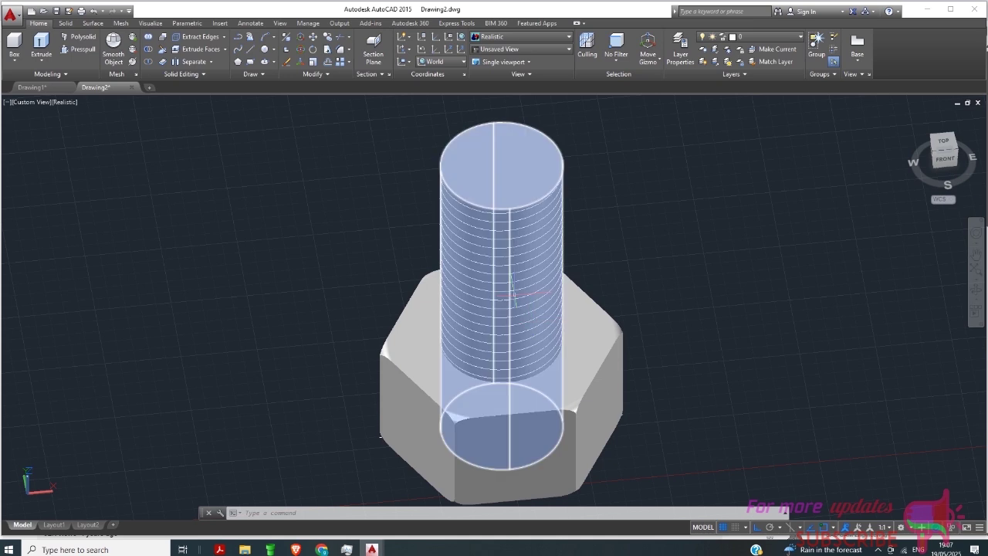
{"action": "left_click", "coordinate": [268, 52]}
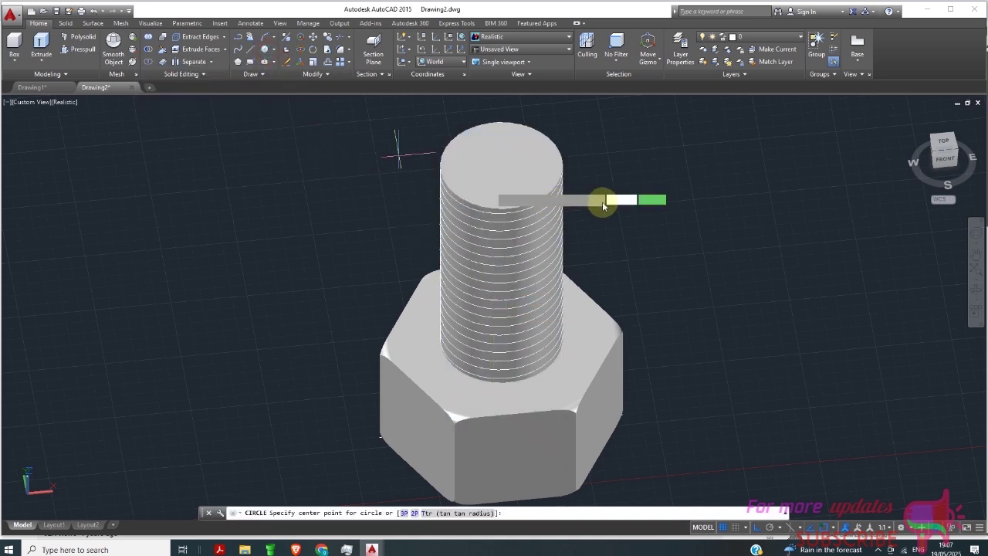
{"action": "scroll", "coordinate": [363, 182], "scroll_direction": "down", "scroll_amount": 2}
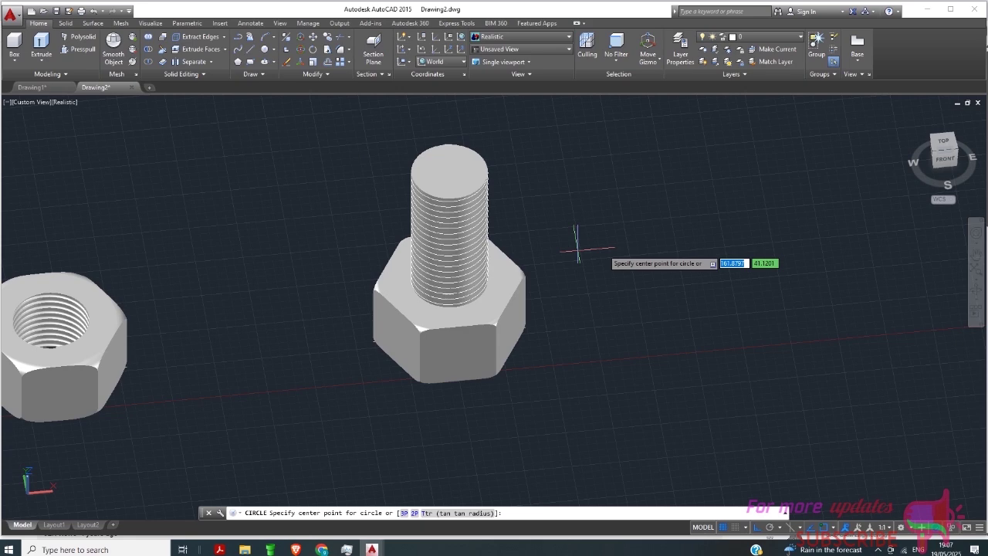
{"action": "left_click", "coordinate": [622, 232]}
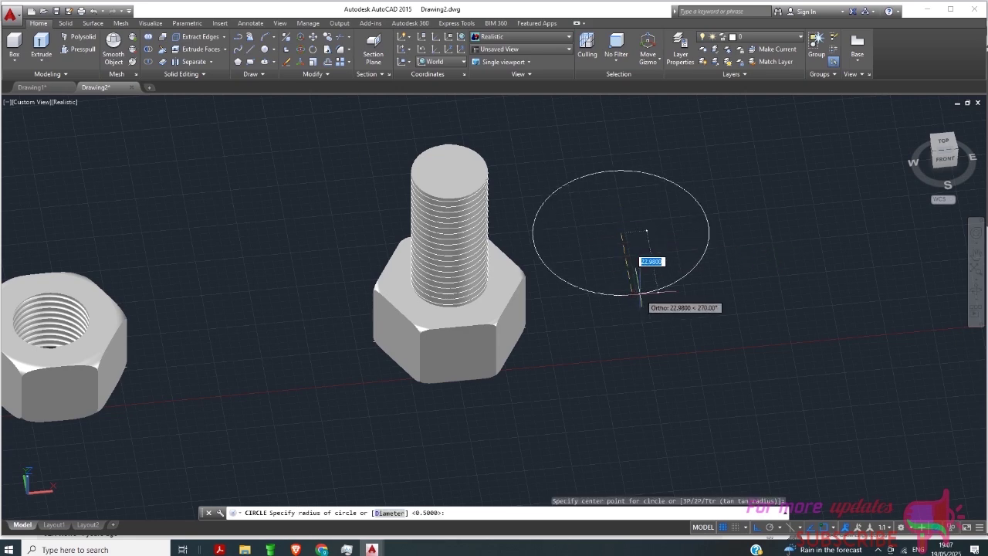
{"action": "left_click", "coordinate": [640, 294]}
{"action": "type", "text": "0.5"}
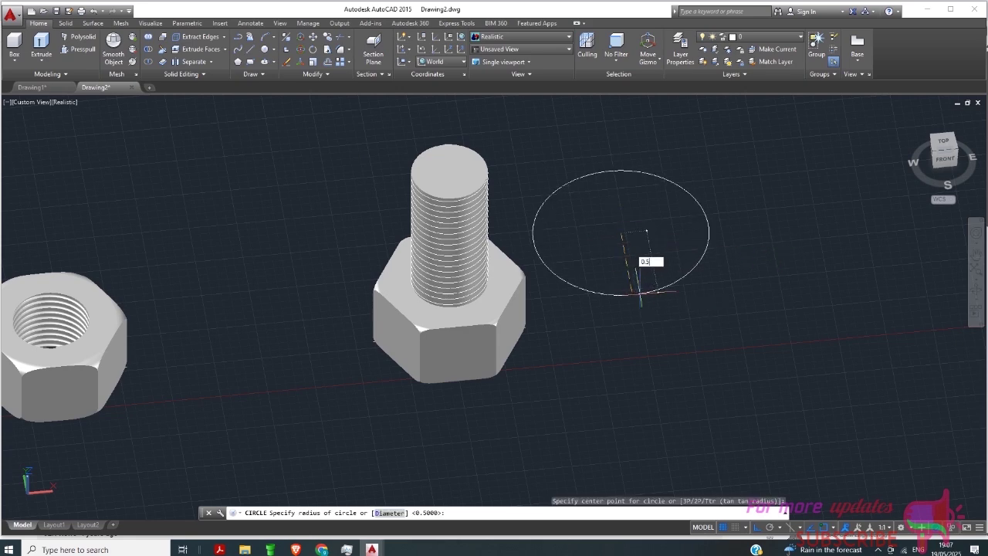
{"action": "key", "text": "Return"}
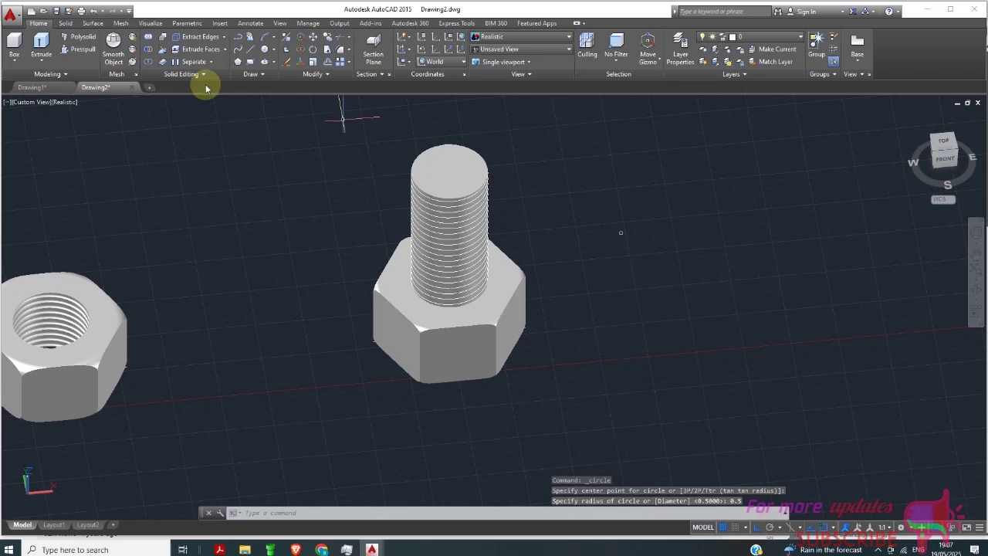
Step: Sweep the 0.5 mm radius circle along the helix on the bolt shank to form the thread coil
{"action": "left_click", "coordinate": [41, 59]}
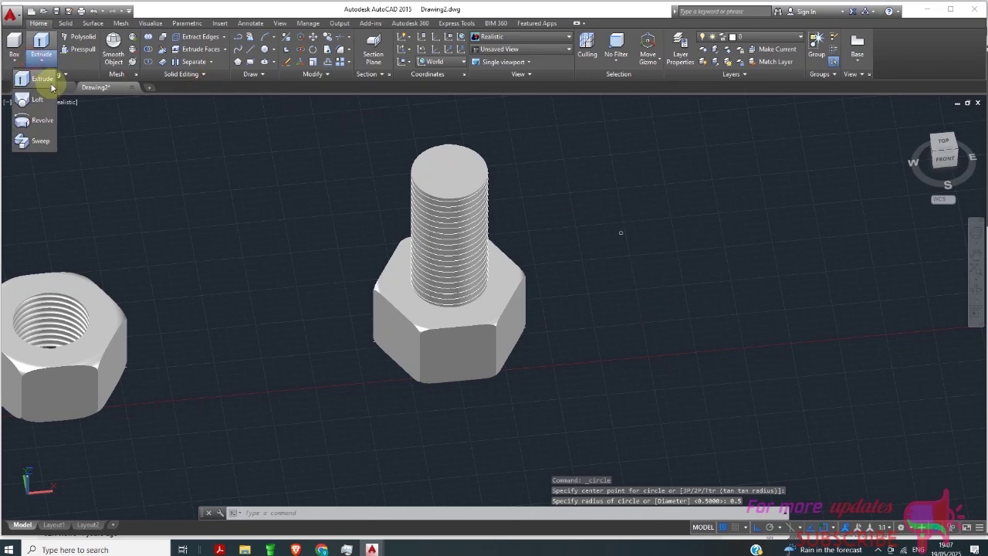
{"action": "left_click", "coordinate": [40, 142]}
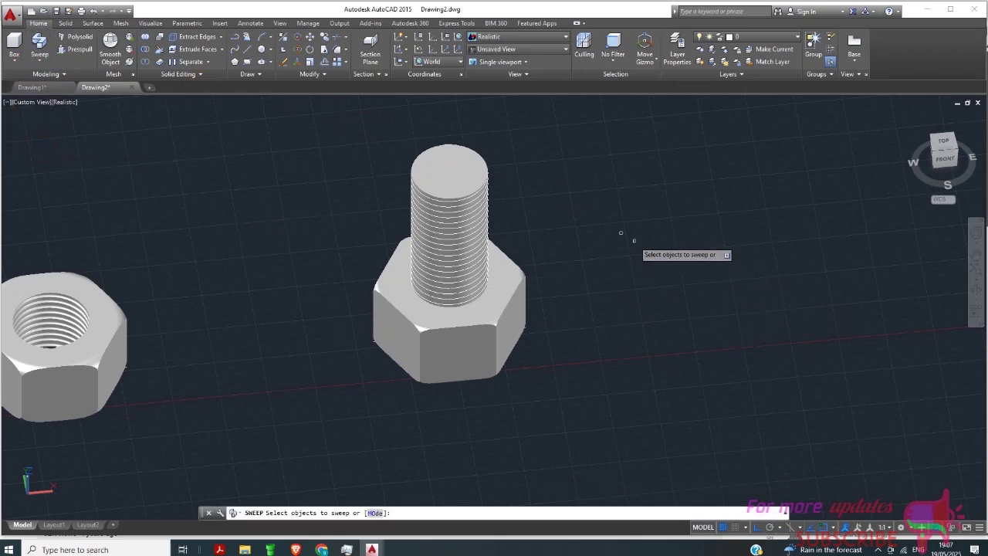
{"action": "left_click", "coordinate": [621, 232]}
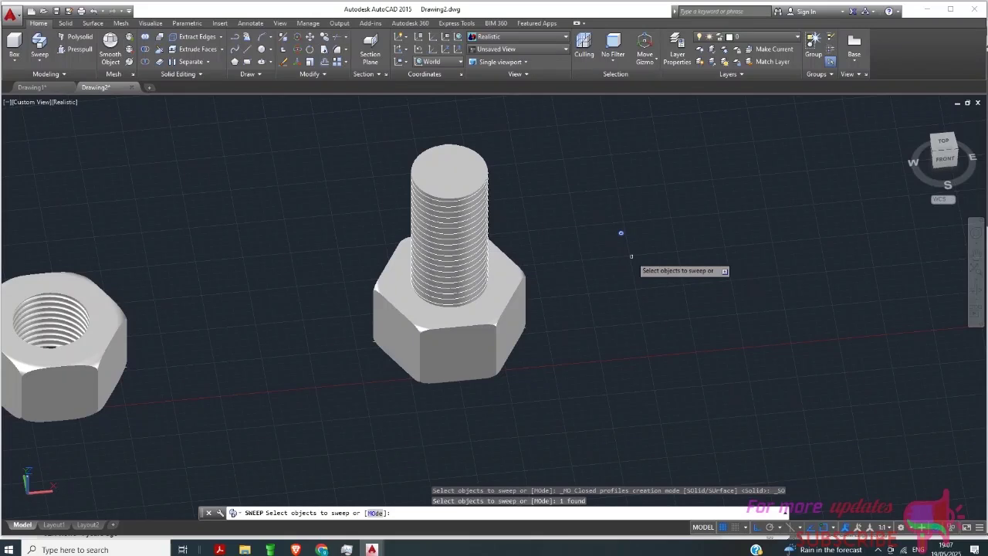
{"action": "scroll", "coordinate": [618, 241], "scroll_direction": "up", "scroll_amount": 2}
{"action": "right_click", "coordinate": [566, 208]}
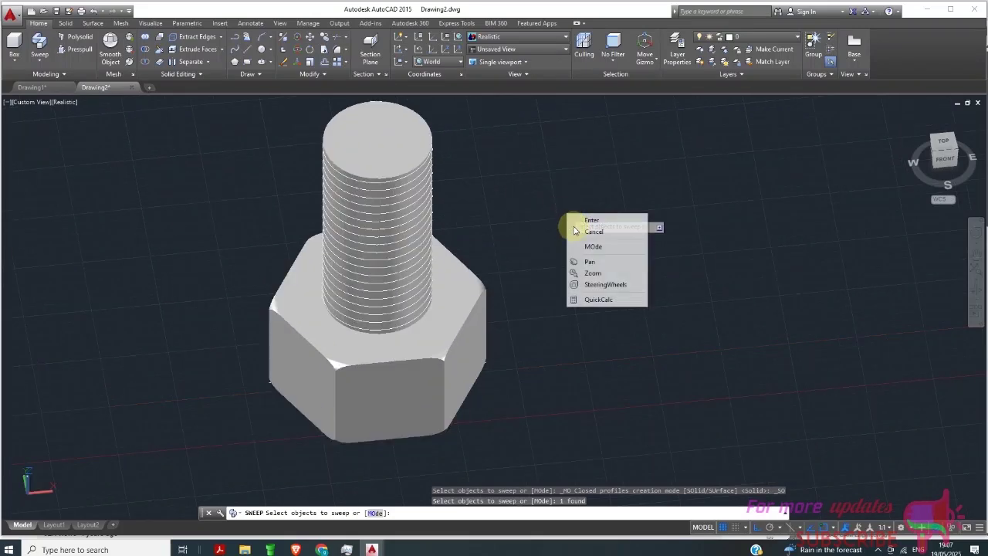
{"action": "left_click", "coordinate": [584, 220]}
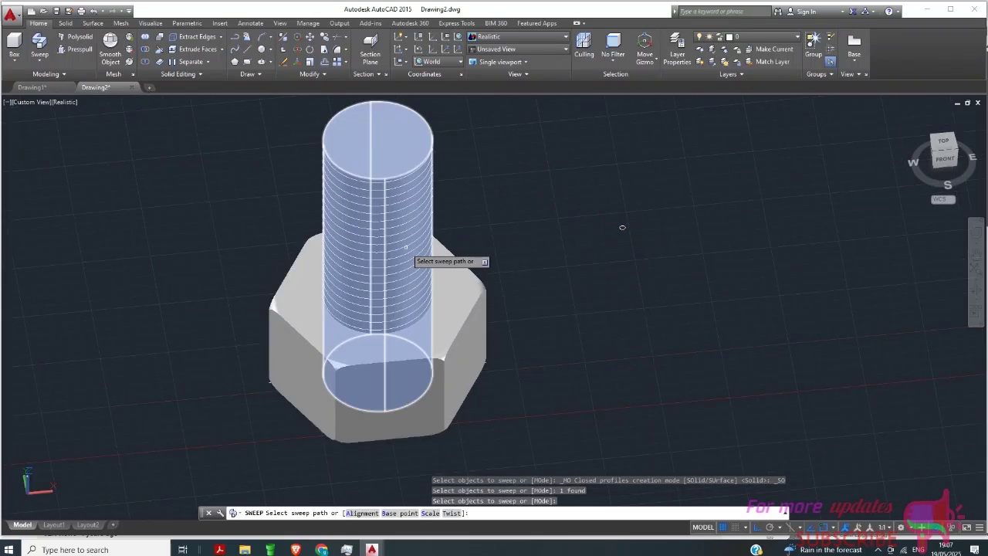
{"action": "scroll", "coordinate": [431, 179], "scroll_direction": "up", "scroll_amount": 2}
{"action": "scroll", "coordinate": [707, 250], "scroll_direction": "up", "scroll_amount": 2}
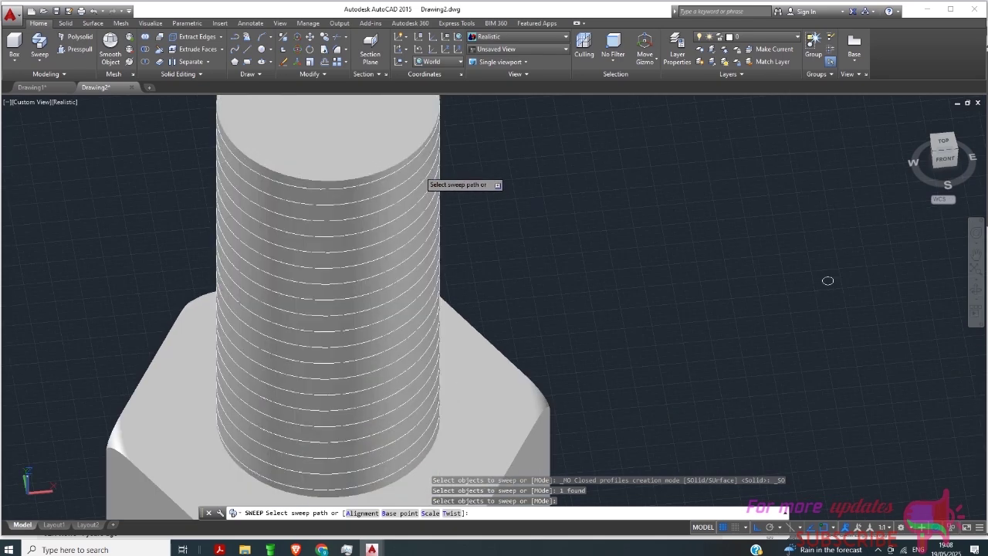
{"action": "scroll", "coordinate": [463, 166], "scroll_direction": "down", "scroll_amount": 3}
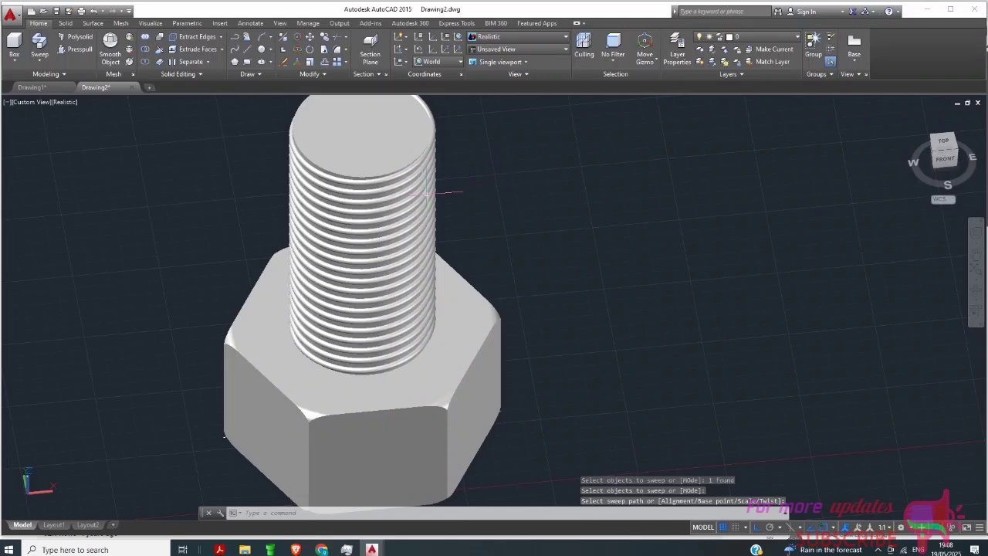
{"action": "scroll", "coordinate": [426, 193], "scroll_direction": "down", "scroll_amount": 4}
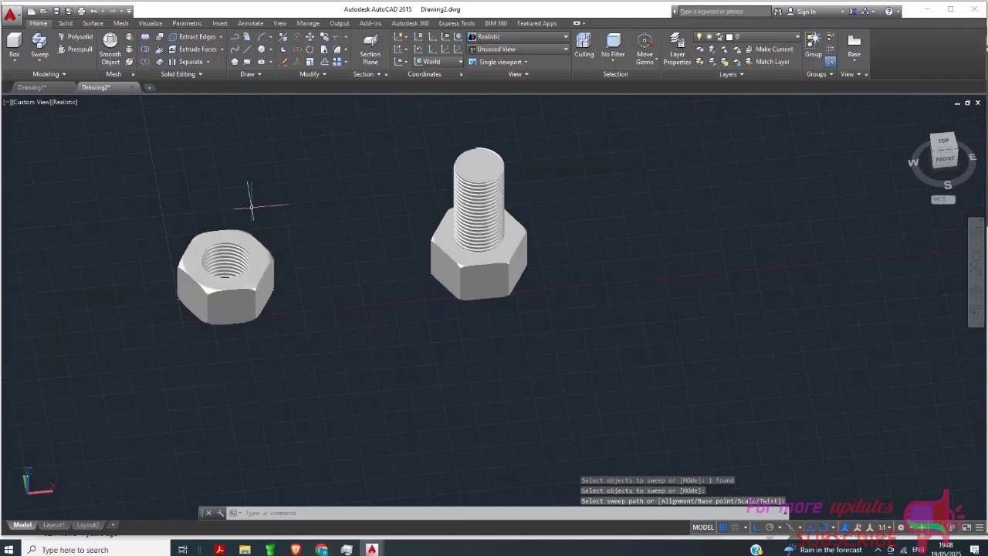
Step: Try to subtract the thread coil from the bolt shank, picking the shank cylinder for both selections
{"action": "scroll", "coordinate": [250, 207], "scroll_direction": "up", "scroll_amount": 2}
{"action": "scroll", "coordinate": [561, 193], "scroll_direction": "up", "scroll_amount": 2}
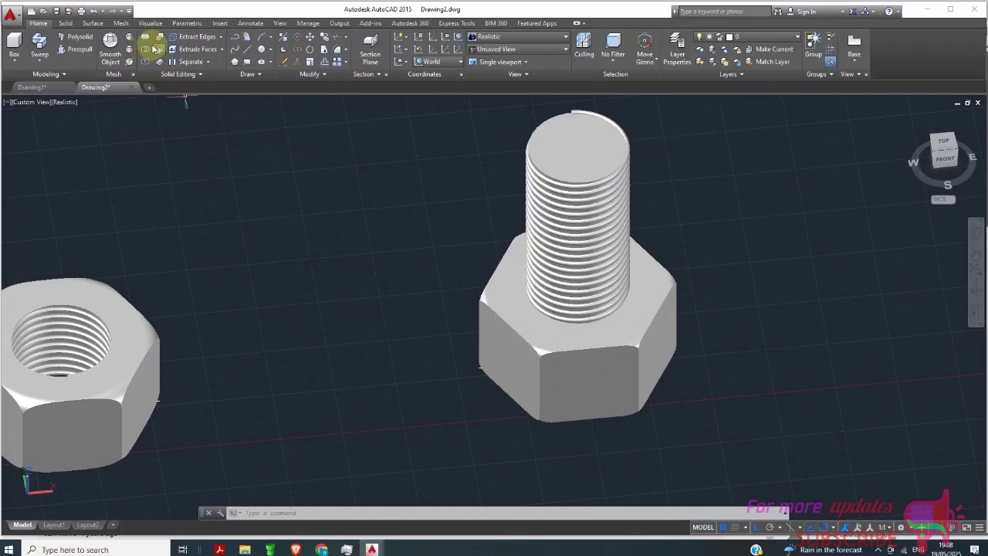
{"action": "left_click", "coordinate": [145, 48]}
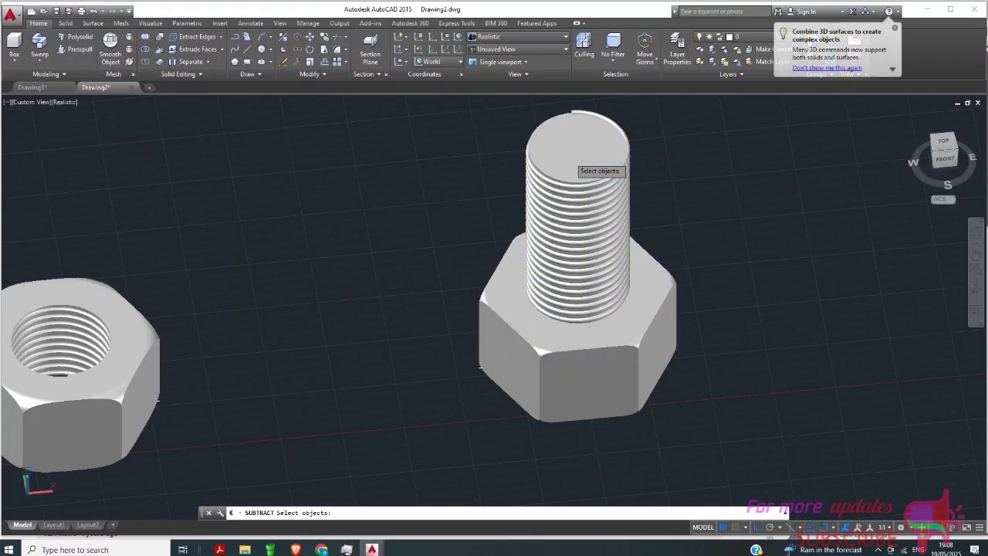
{"action": "left_click", "coordinate": [575, 168]}
{"action": "key", "text": "Return"}
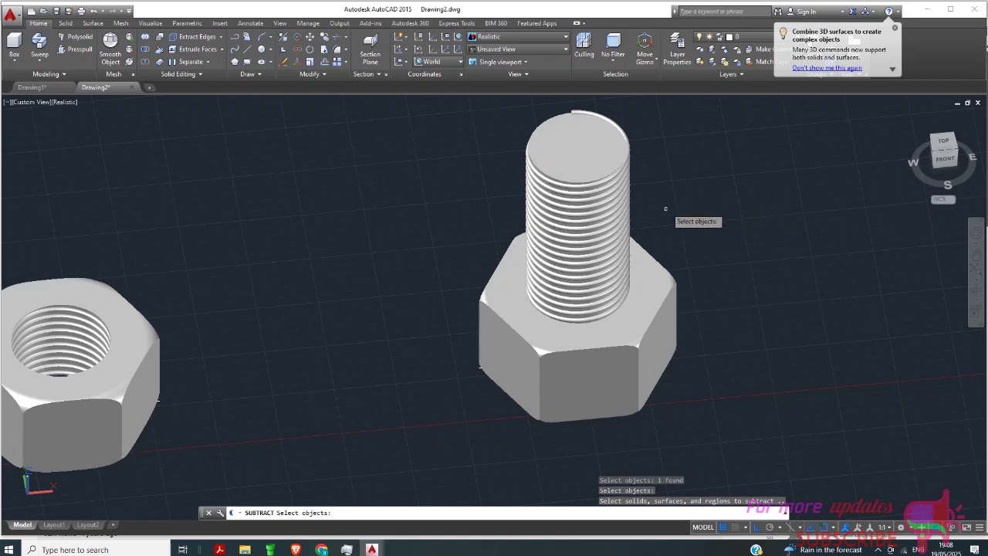
{"action": "left_click", "coordinate": [576, 155]}
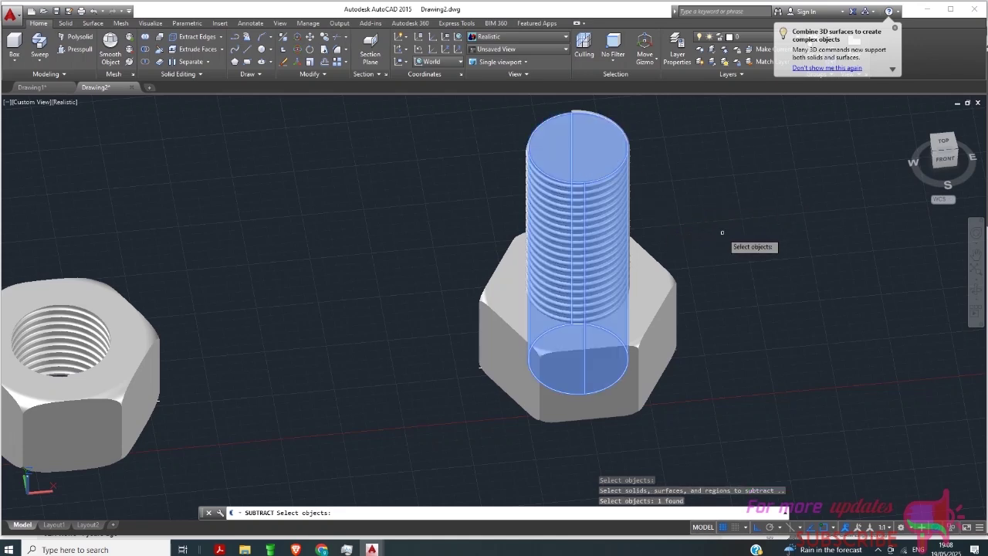
{"action": "key", "text": "Return"}
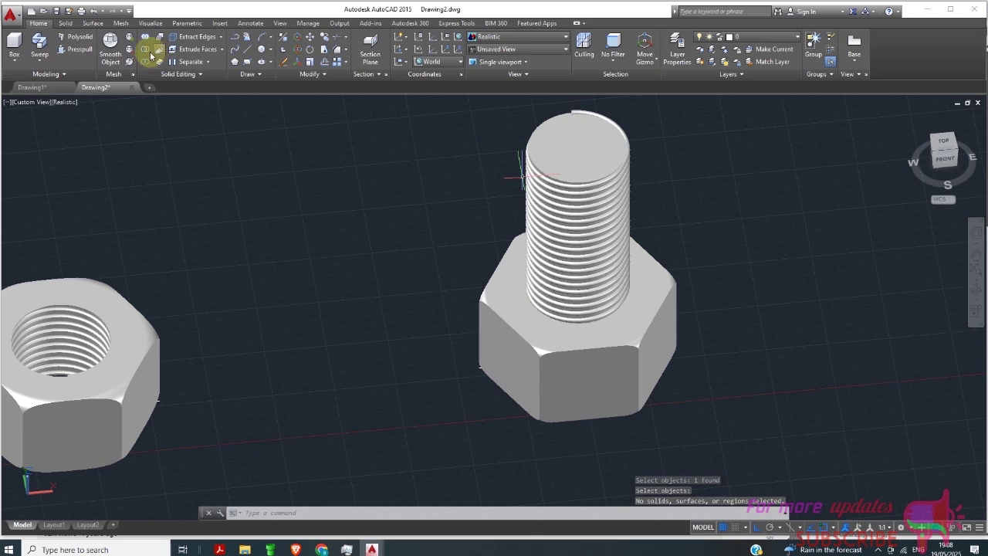
Step: Subtract the swept helical coil from the shank cylinder to cut the bolt's thread grooves
{"action": "left_click", "coordinate": [147, 49]}
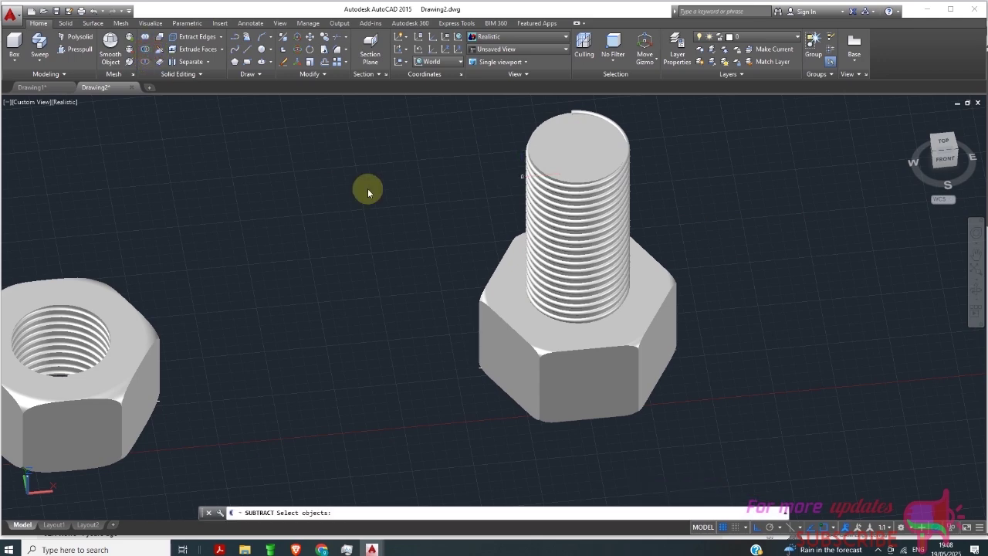
{"action": "left_click", "coordinate": [571, 155]}
{"action": "key", "text": "Return"}
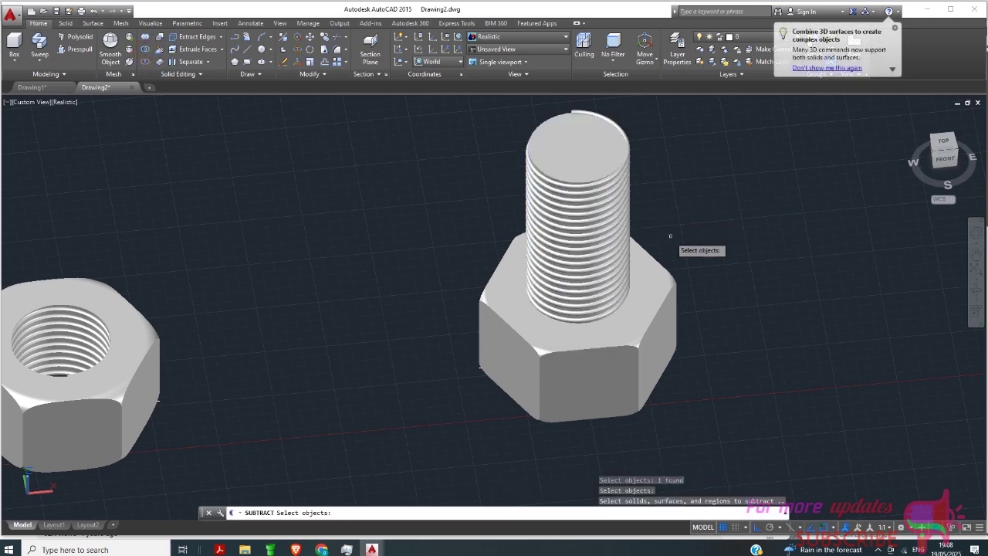
{"action": "left_click", "coordinate": [626, 239]}
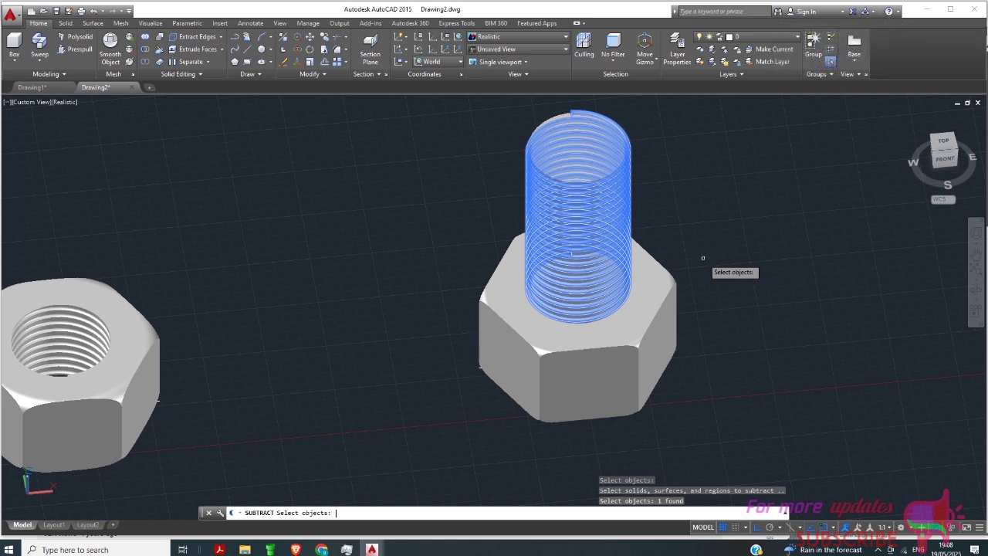
{"action": "key", "text": "Return"}
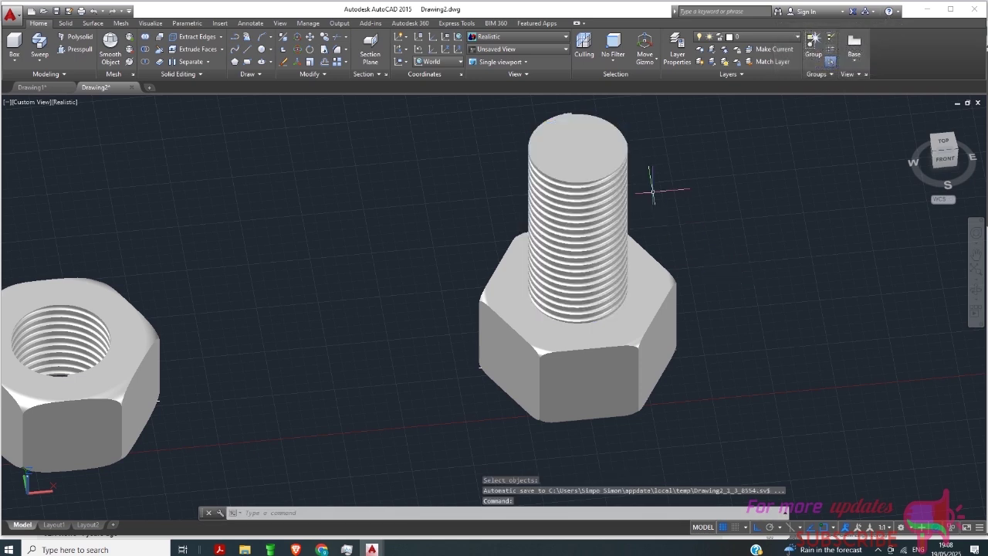
Step: Union all parts of the bolt, including the threaded shank and hexagonal head, into one solid
{"action": "scroll", "coordinate": [648, 189], "scroll_direction": "down", "scroll_amount": 2}
{"action": "scroll", "coordinate": [627, 240], "scroll_direction": "down", "scroll_amount": 1}
{"action": "scroll", "coordinate": [610, 309], "scroll_direction": "up", "scroll_amount": 3}
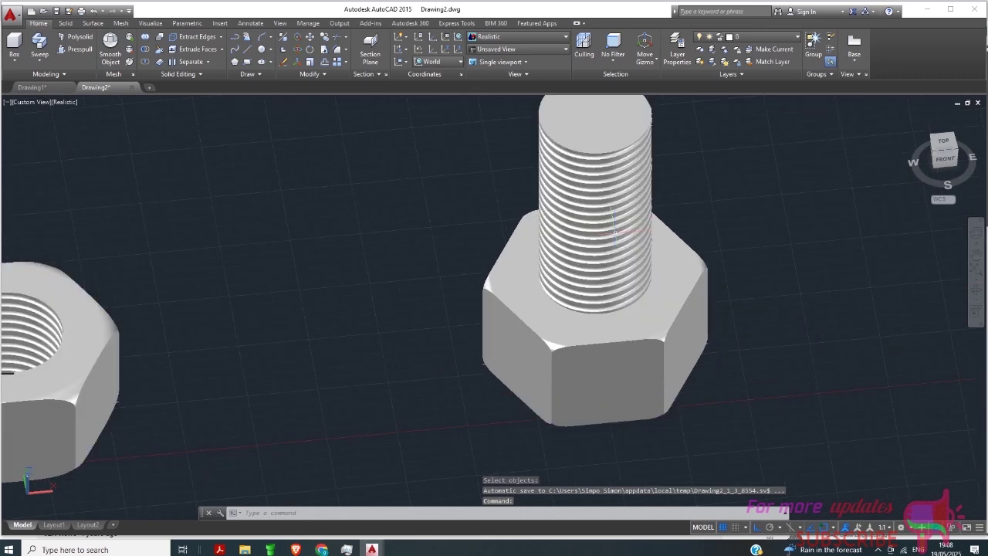
{"action": "scroll", "coordinate": [572, 330], "scroll_direction": "down", "scroll_amount": 2}
{"action": "scroll", "coordinate": [573, 332], "scroll_direction": "down", "scroll_amount": 2}
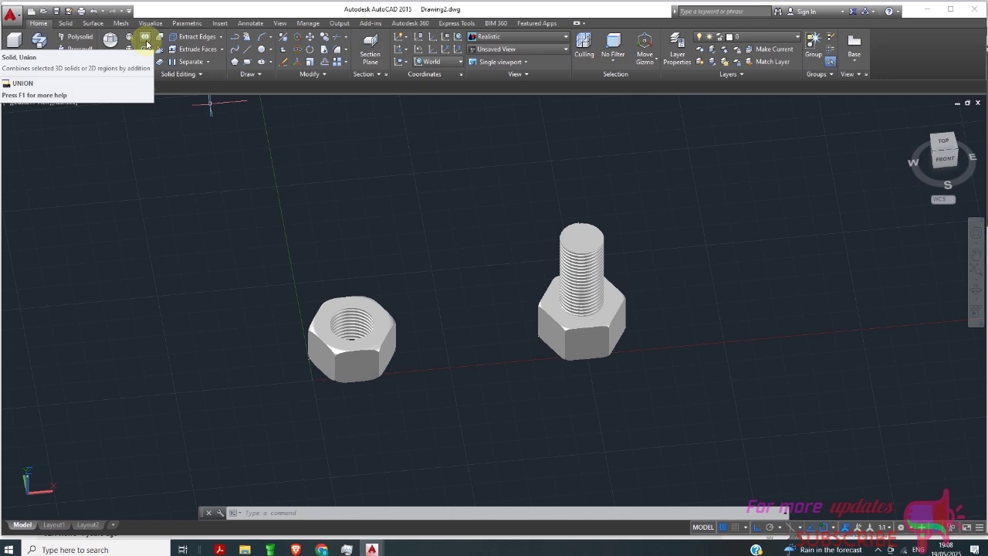
{"action": "left_click", "coordinate": [145, 37]}
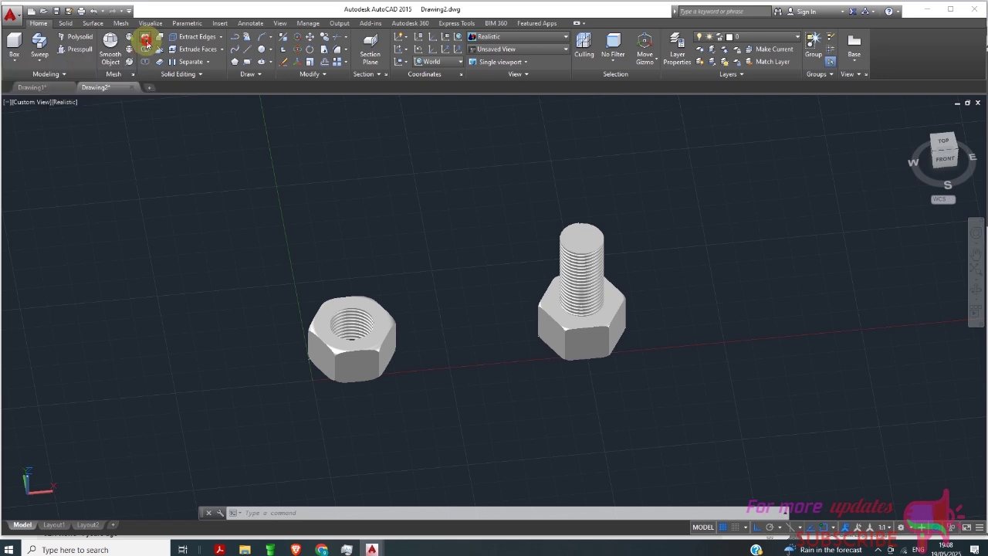
{"action": "left_click", "coordinate": [673, 171]}
{"action": "left_click", "coordinate": [498, 403]}
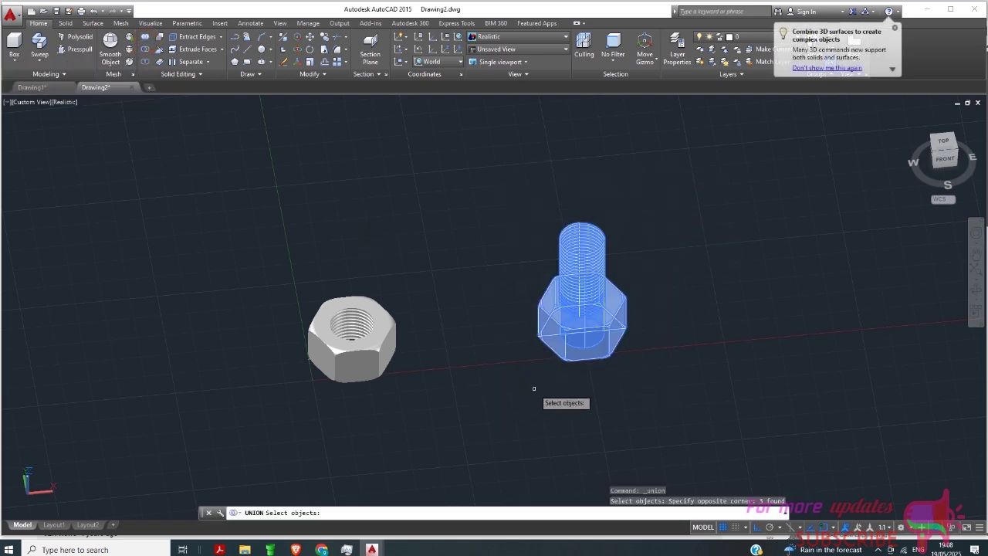
{"action": "key", "text": "Return"}
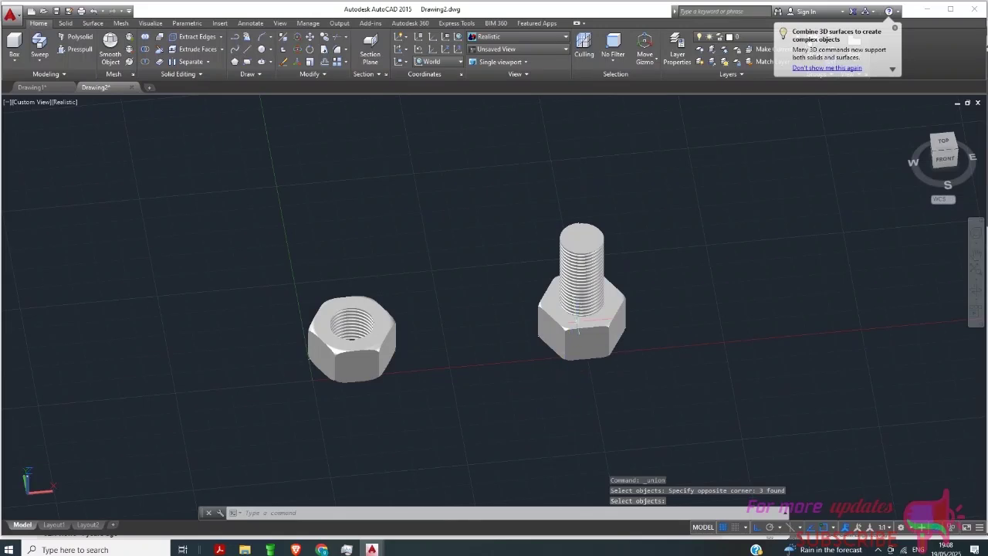
Step: Examine the bolt and nut from the front and an isometric angle, inspecting the threads and rounded corners up close
{"action": "scroll", "coordinate": [576, 278], "scroll_direction": "up", "scroll_amount": 3}
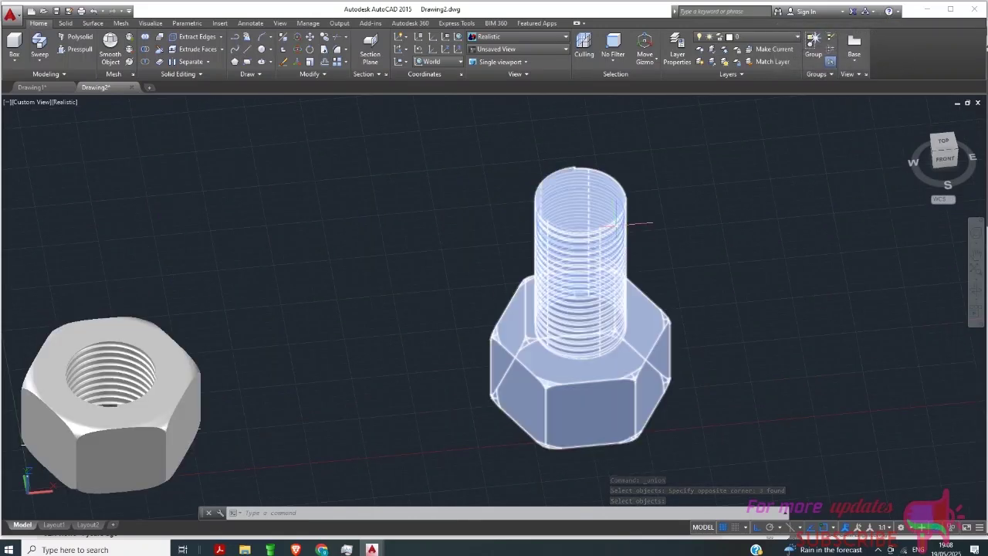
{"action": "scroll", "coordinate": [589, 293], "scroll_direction": "down", "scroll_amount": 1}
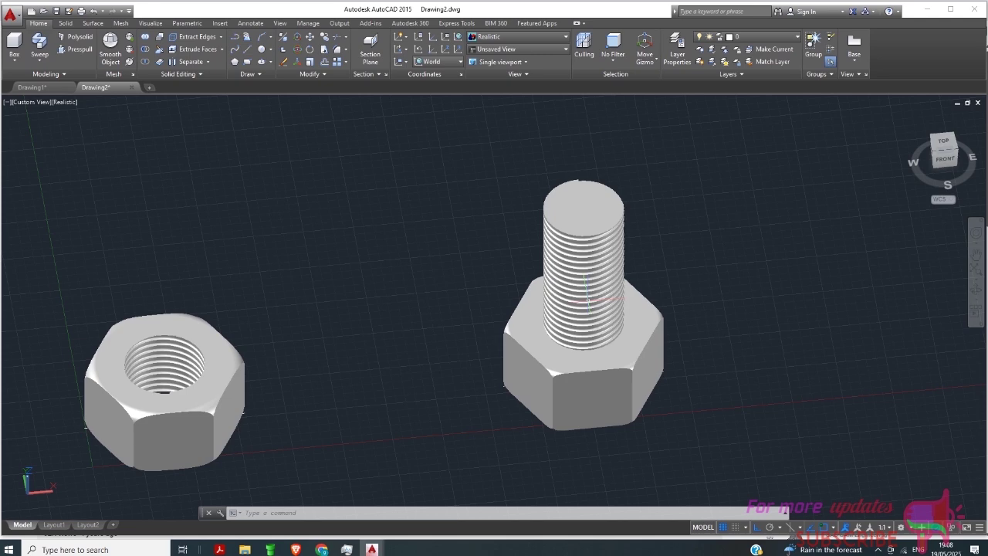
{"action": "mouse_move", "coordinate": [588, 298]}
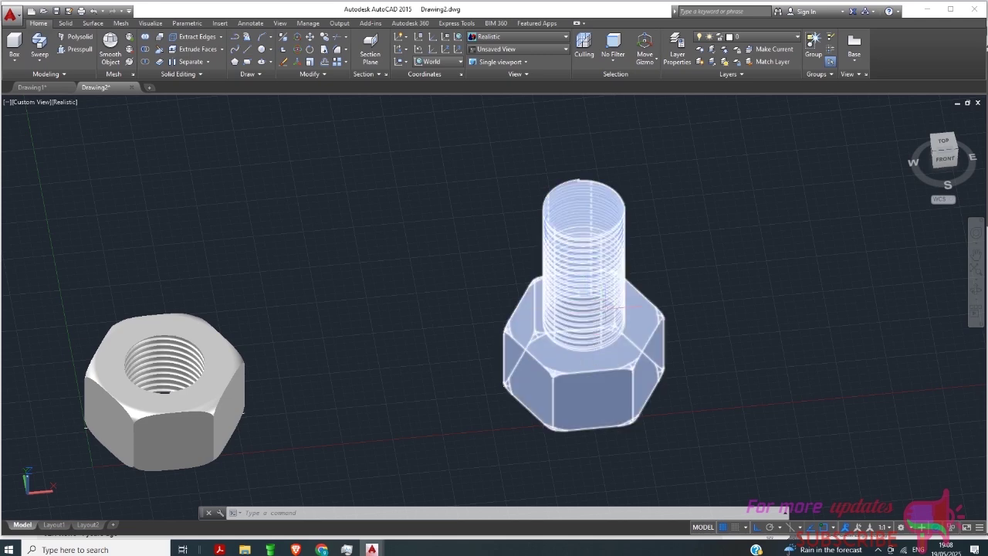
{"action": "scroll", "coordinate": [650, 309], "scroll_direction": "up", "scroll_amount": 2}
{"action": "scroll", "coordinate": [651, 309], "scroll_direction": "down", "scroll_amount": 4}
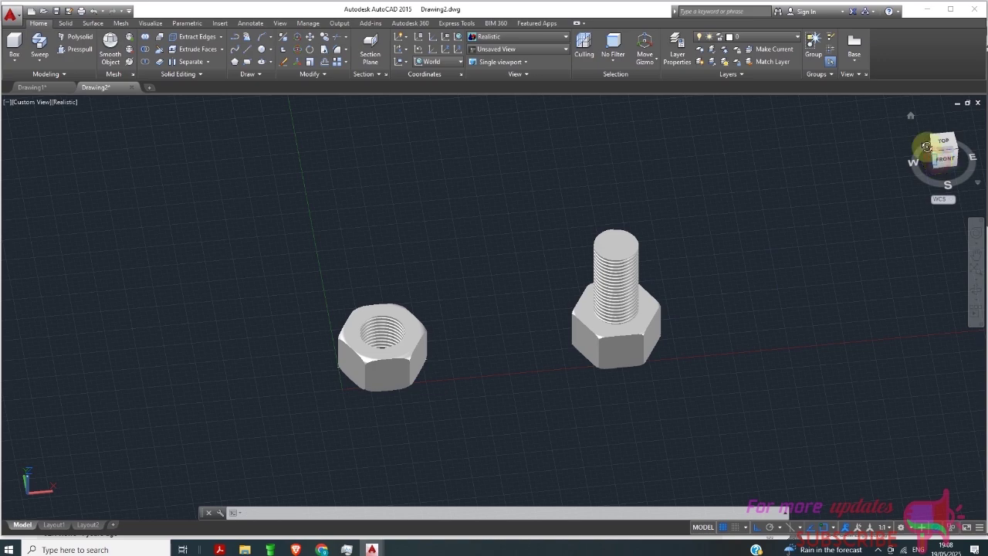
{"action": "mouse_move", "coordinate": [931, 148]}
{"action": "left_mouse_down"}
{"action": "mouse_move", "coordinate": [915, 132]}
{"action": "mouse_move", "coordinate": [898, 134]}
{"action": "mouse_move", "coordinate": [856, 192]}
{"action": "mouse_move", "coordinate": [883, 137]}
{"action": "mouse_move", "coordinate": [879, 147]}
{"action": "left_mouse_up"}
{"action": "scroll", "coordinate": [672, 293], "scroll_direction": "up", "scroll_amount": 2}
{"action": "left_click", "coordinate": [633, 318]}
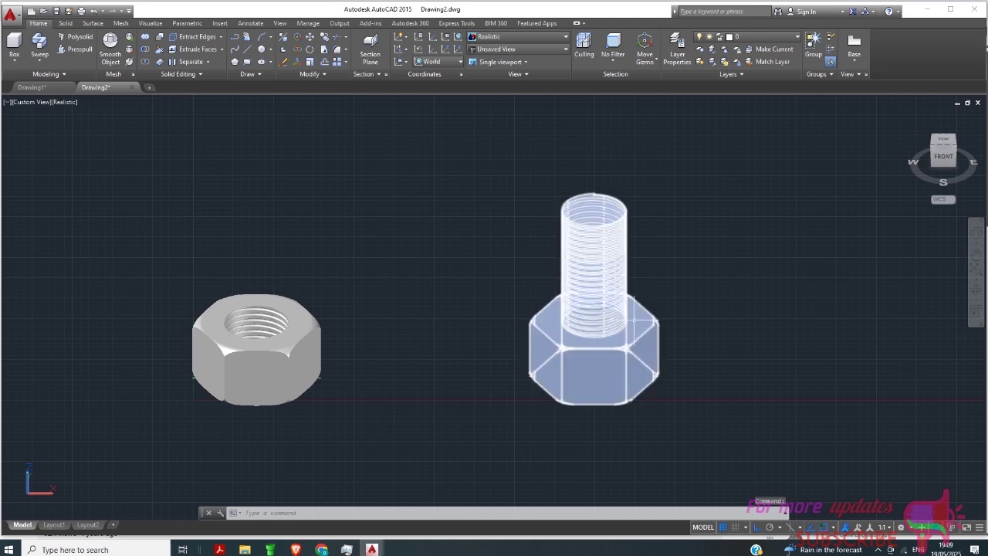
{"action": "key", "text": "Escape"}
{"action": "scroll", "coordinate": [644, 314], "scroll_direction": "down", "scroll_amount": 2}
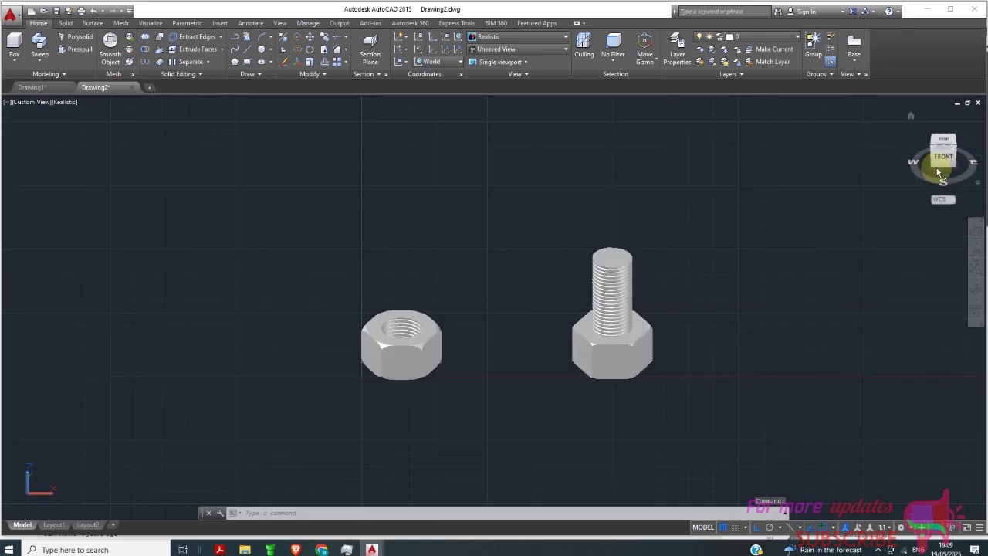
{"action": "mouse_move", "coordinate": [940, 165]}
{"action": "left_mouse_down"}
{"action": "mouse_move", "coordinate": [964, 183]}
{"action": "mouse_move", "coordinate": [18, 190]}
{"action": "mouse_move", "coordinate": [39, 173]}
{"action": "left_mouse_up"}
{"action": "scroll", "coordinate": [572, 353], "scroll_direction": "up", "scroll_amount": 3}
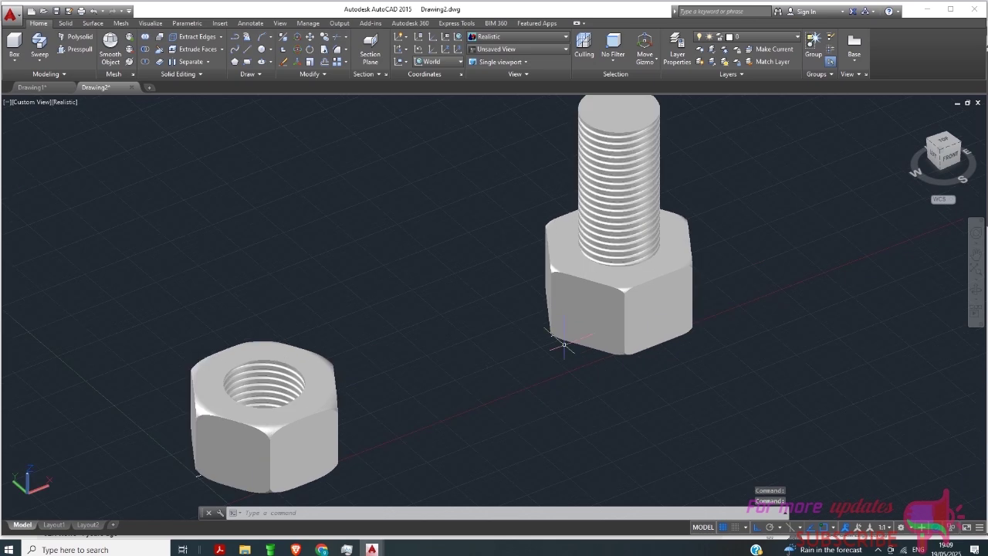
{"action": "scroll", "coordinate": [572, 353], "scroll_direction": "down", "scroll_amount": 1}
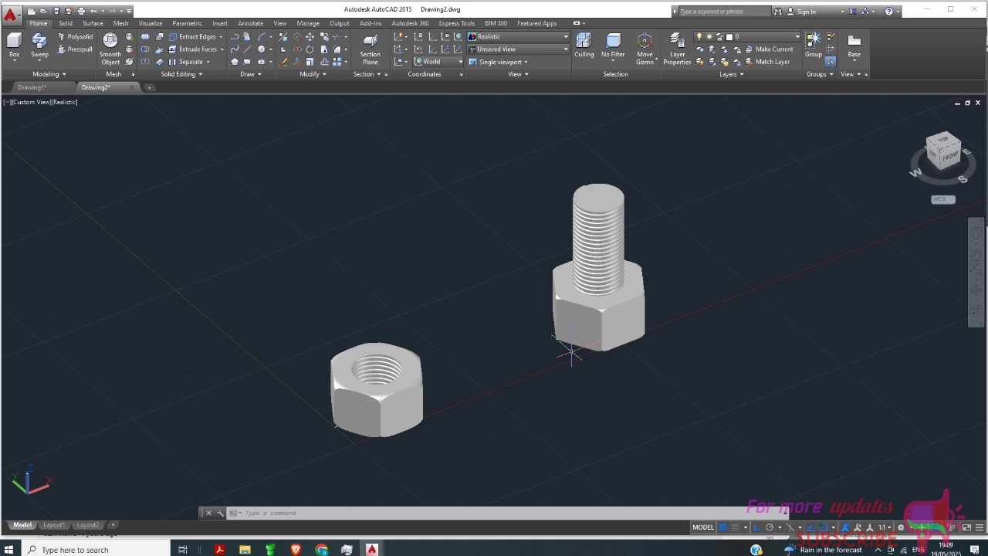
{"action": "scroll", "coordinate": [613, 431], "scroll_direction": "up", "scroll_amount": 2}
{"action": "left_click", "coordinate": [881, 549]}
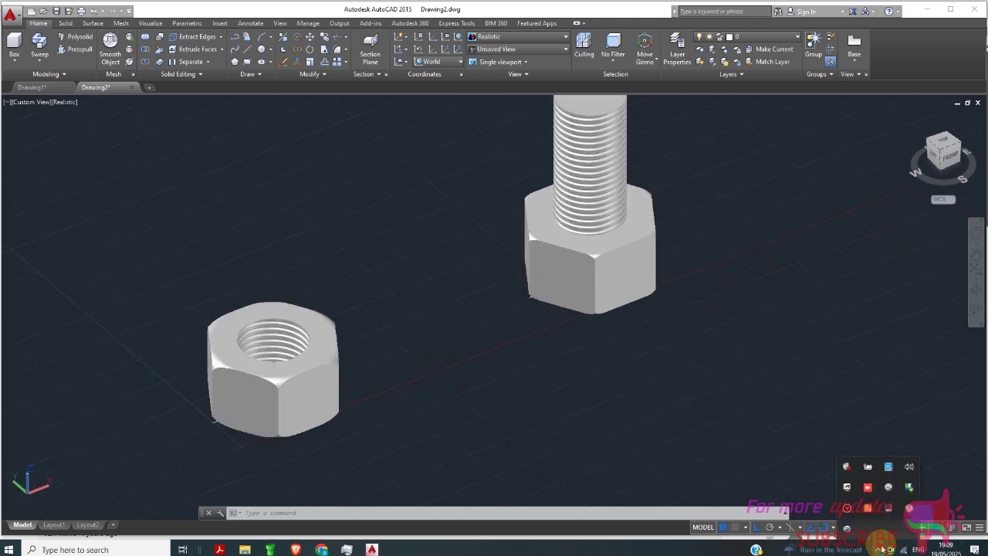
{"action": "left_click", "coordinate": [847, 508]}
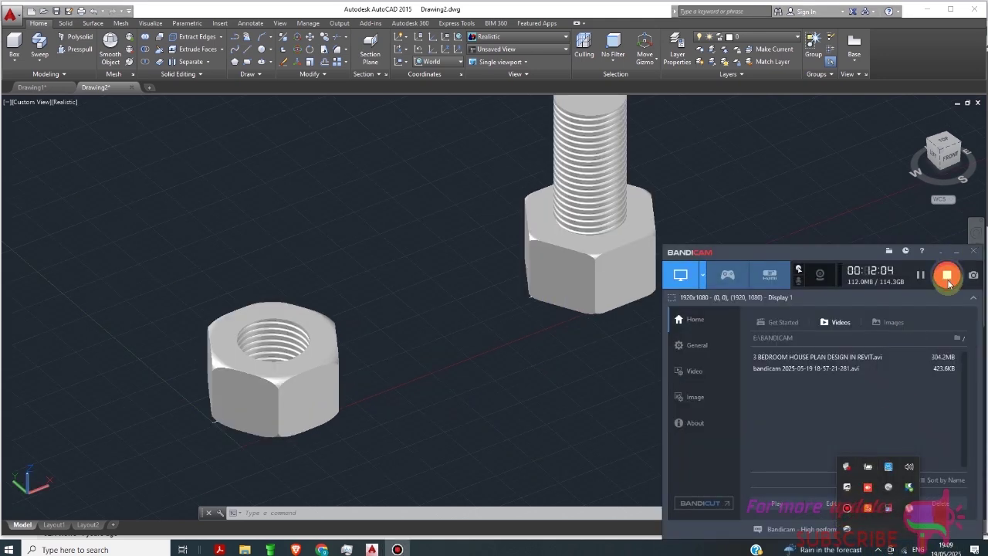